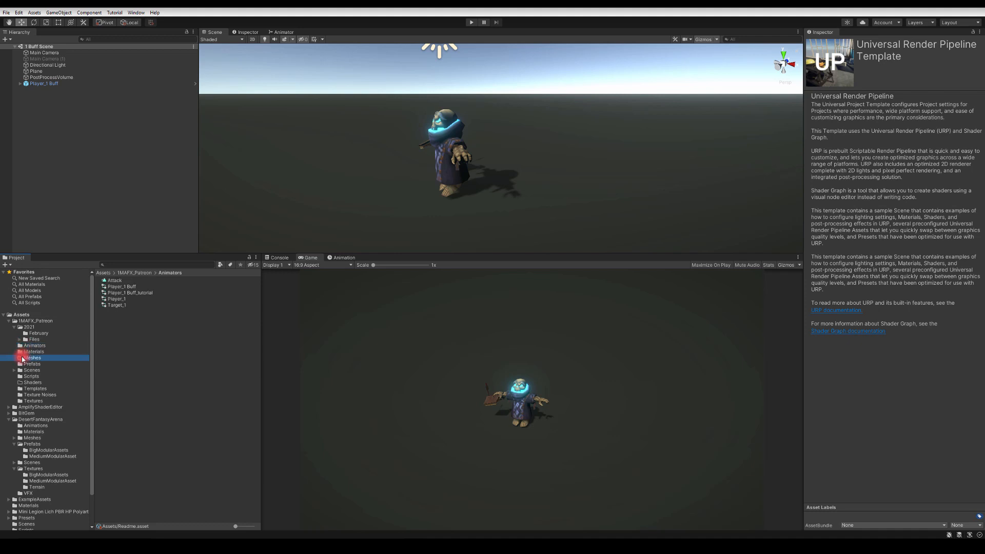
Step: Open the 1 Combat scene from the 1MAFX_Patreon Scenes folder for a look, and return to 1 Buff Scene
click(28, 364)
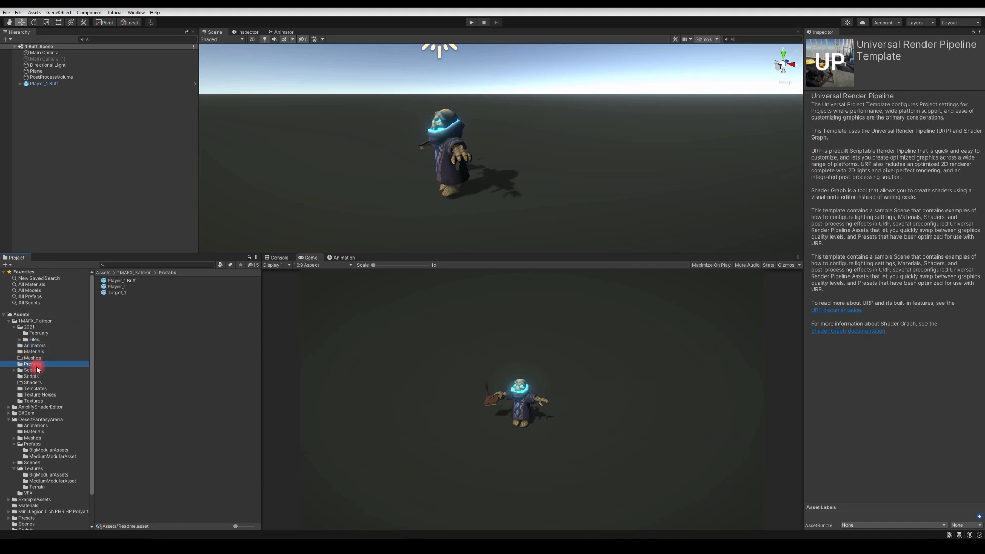
click(31, 370)
double_click(113, 300)
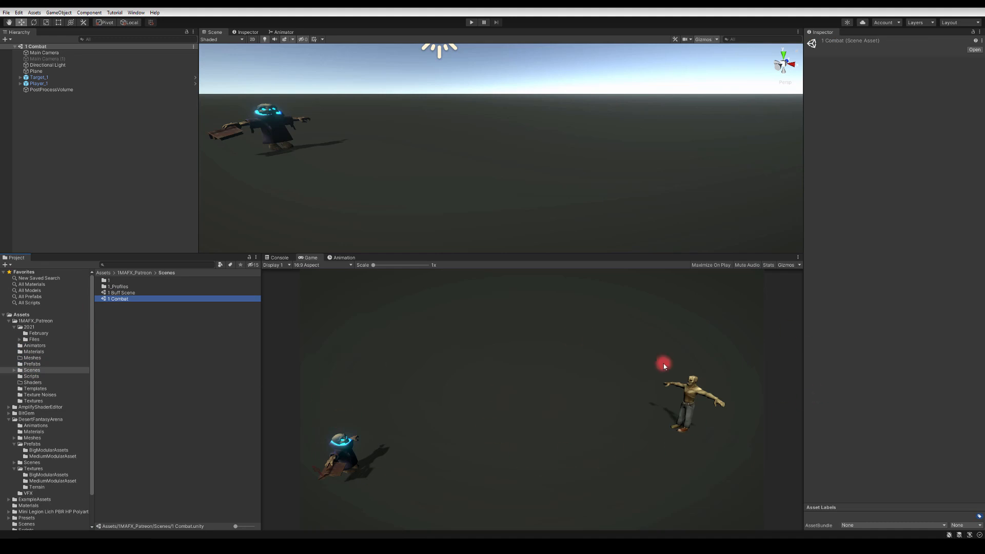
click(117, 293)
double_click(116, 293)
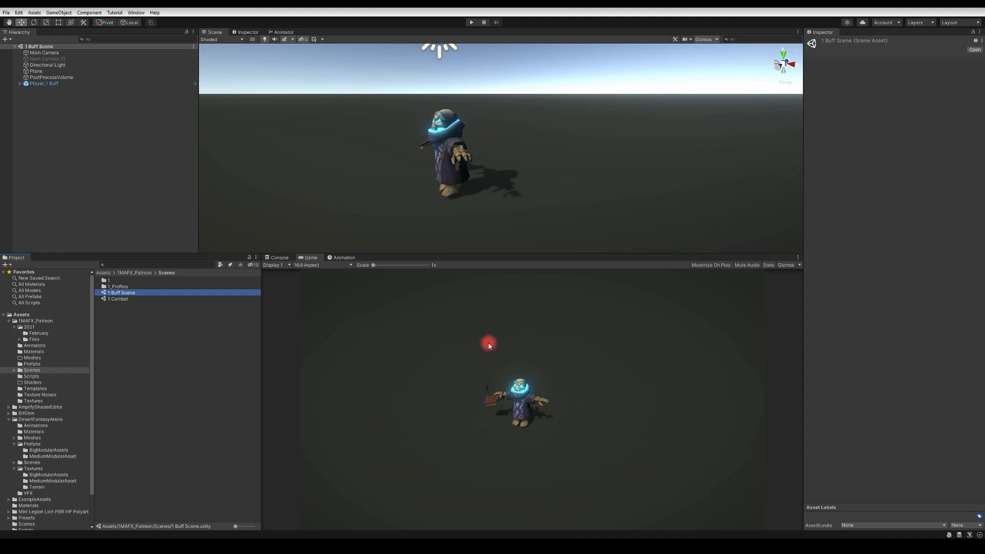
Step: Locate the Buff Spawn Location object referenced by Player_1 Buff's script, and test-run the scene with the template prefabs
click(48, 83)
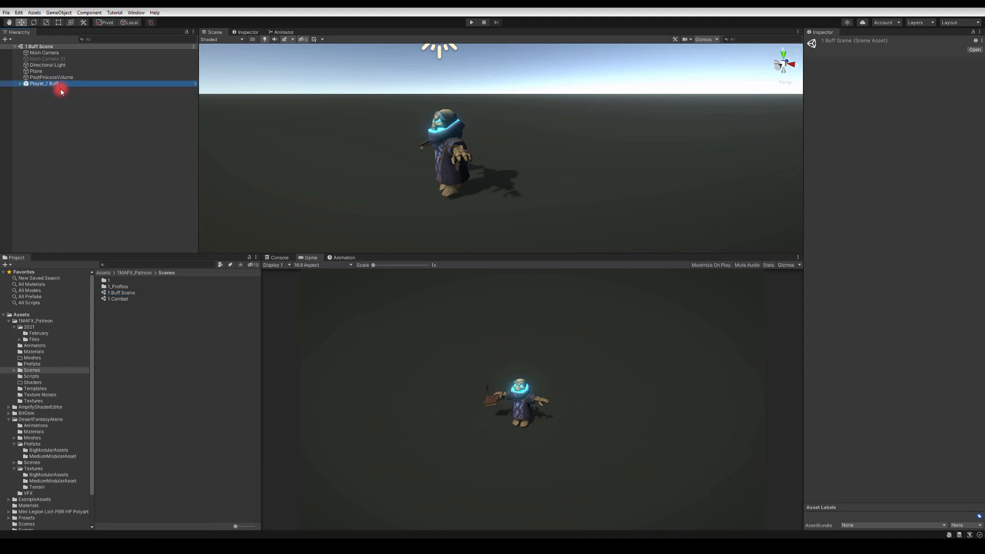
click(892, 195)
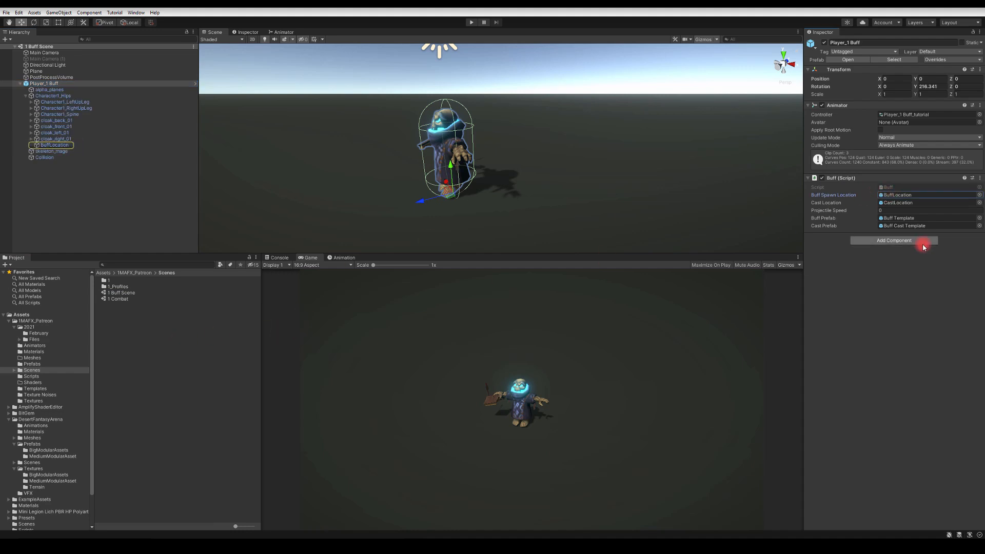
click(469, 24)
click(518, 349)
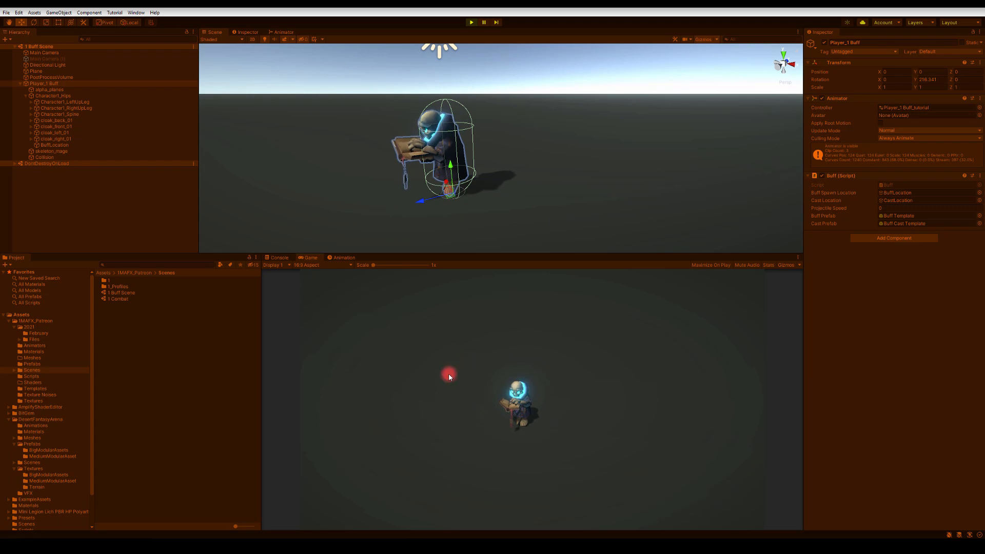
click(472, 22)
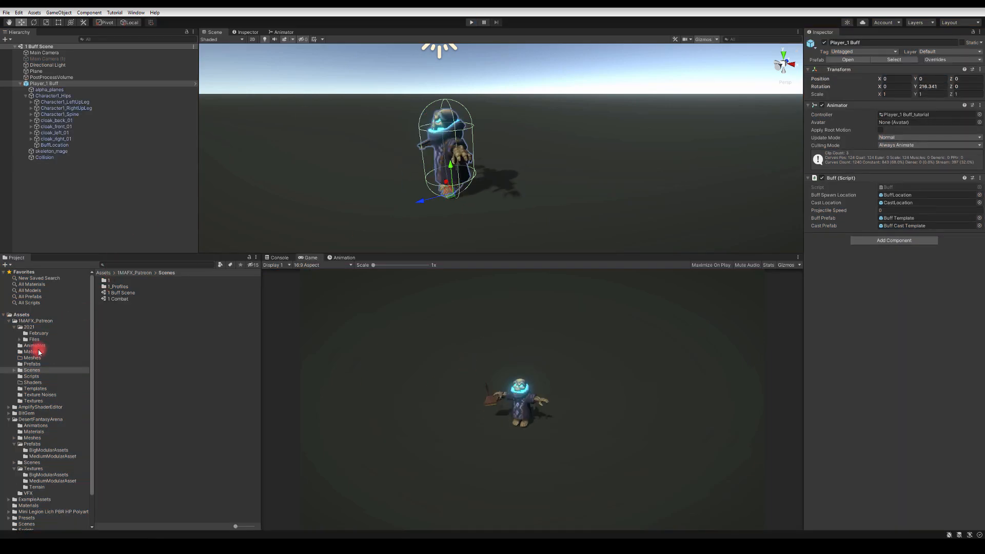
Step: Assign Buff_1 as Buff Prefab and Cast_1 as Cast Prefab from the February folder, and test-run the scene
click(32, 333)
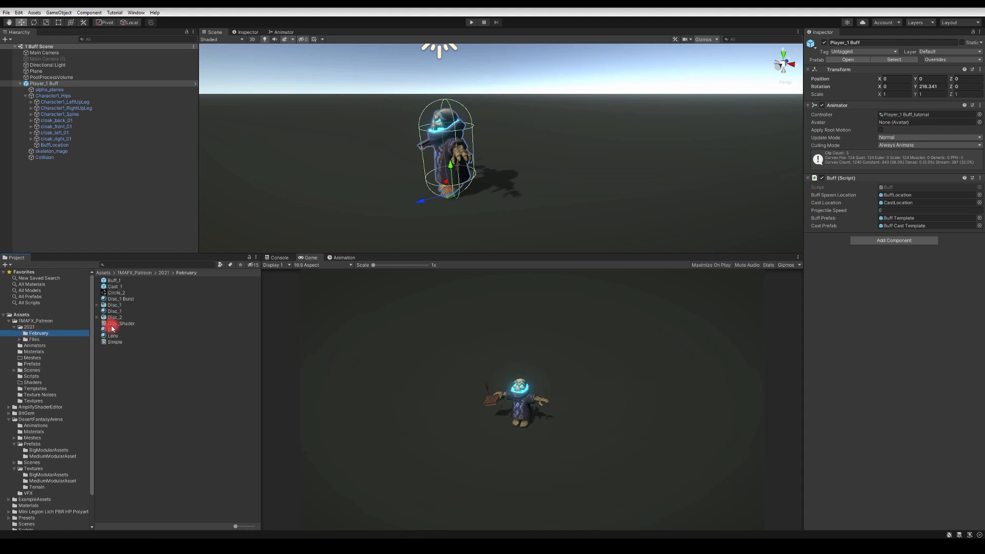
drag(108, 282, 892, 218)
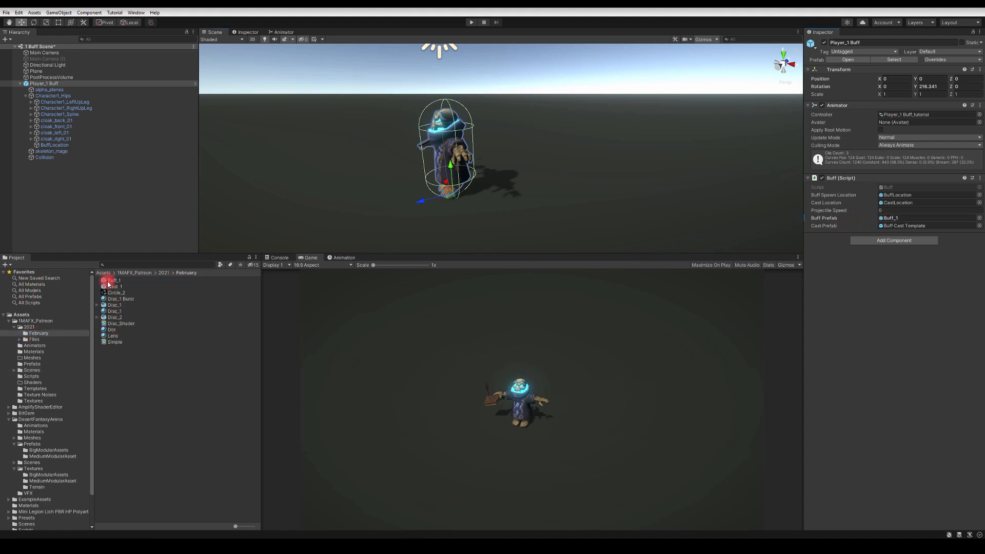
drag(108, 283, 894, 226)
click(472, 23)
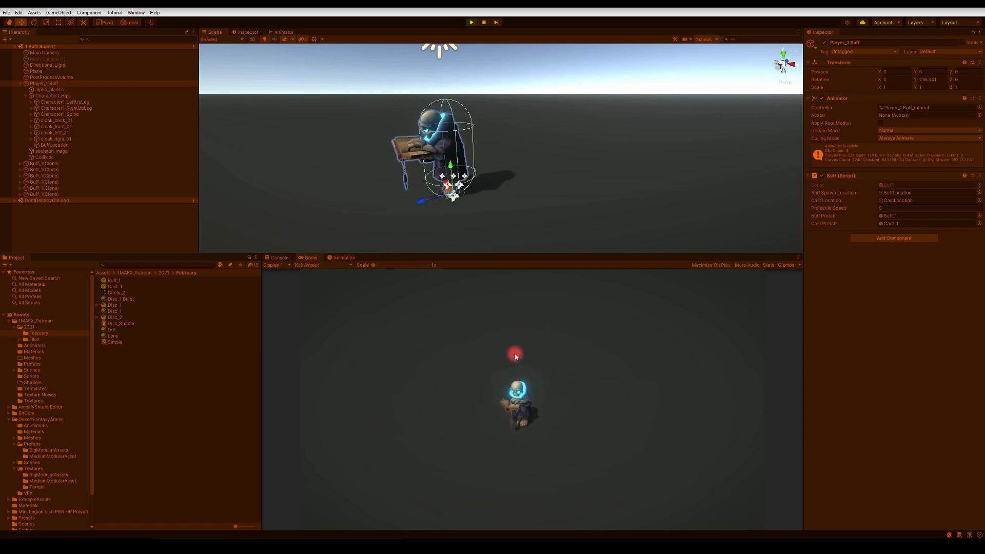
click(470, 23)
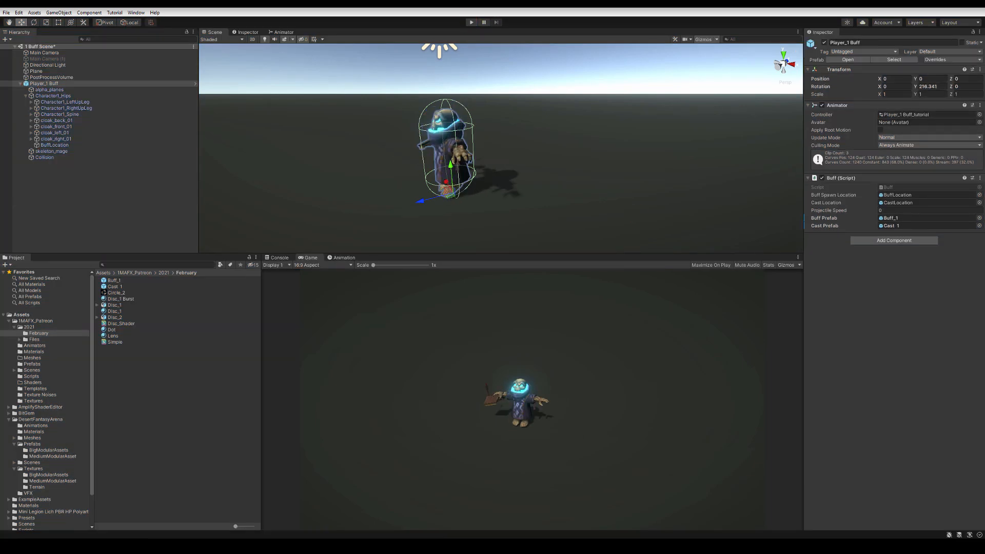
Step: Test-run scene 1 containing Player_1 and Target_1 in play mode, and stop it
click(876, 382)
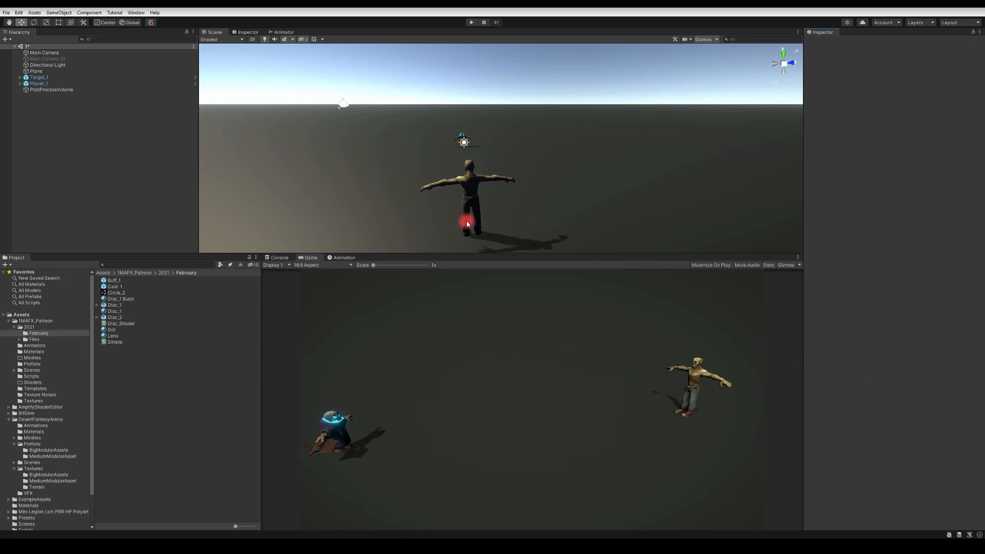
click(467, 23)
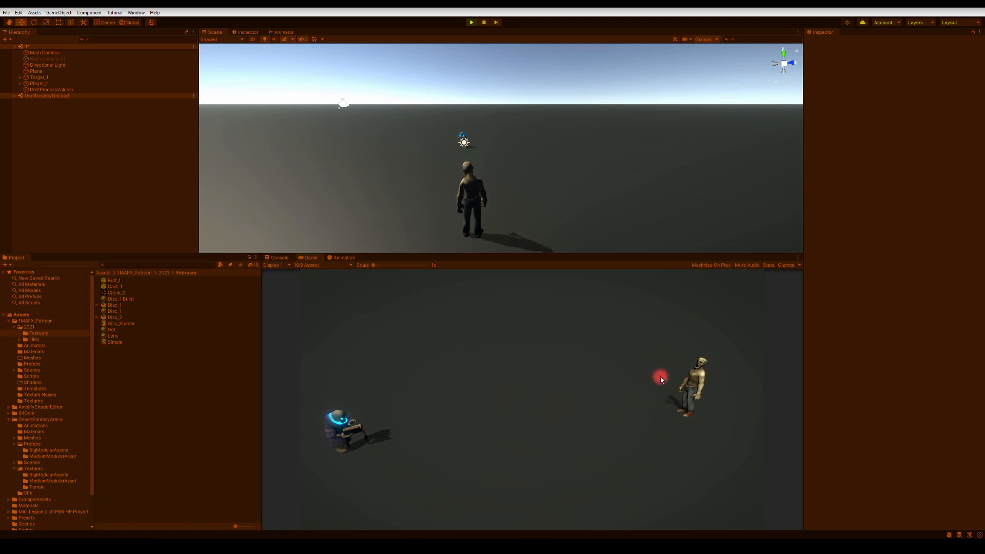
click(471, 22)
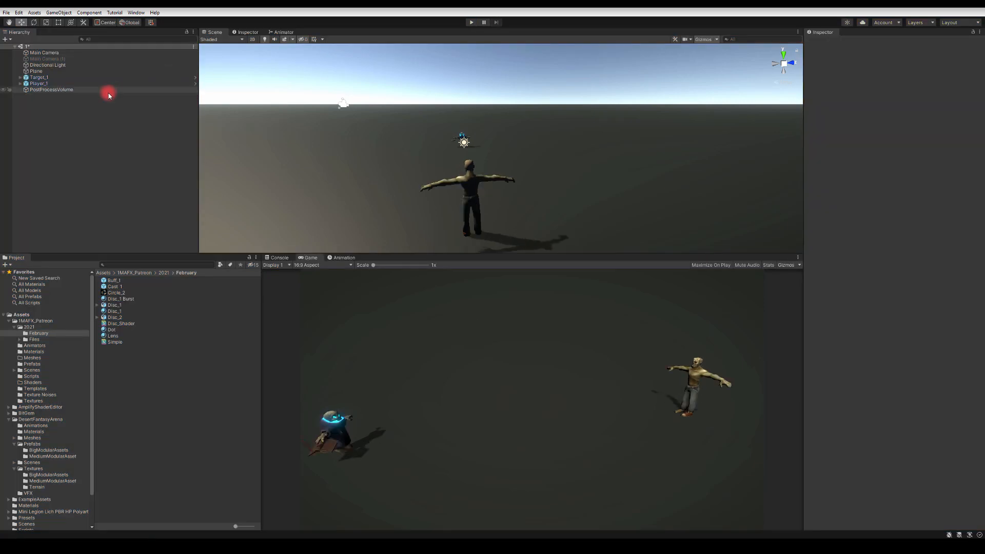
Step: Set the Plane's position to 0 on the X, Y and Z axes
click(39, 72)
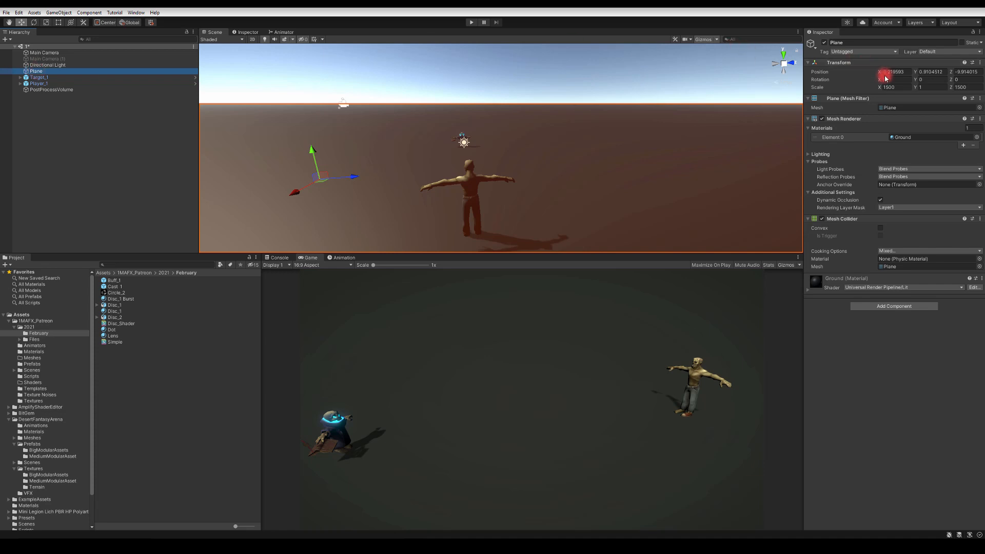
click(968, 72)
text(0)
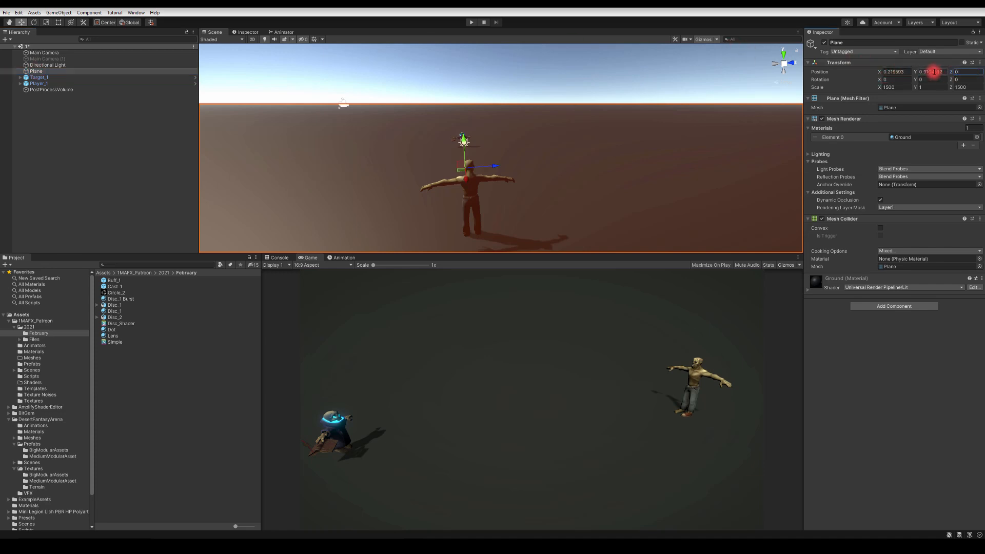
click(932, 71)
text(0)
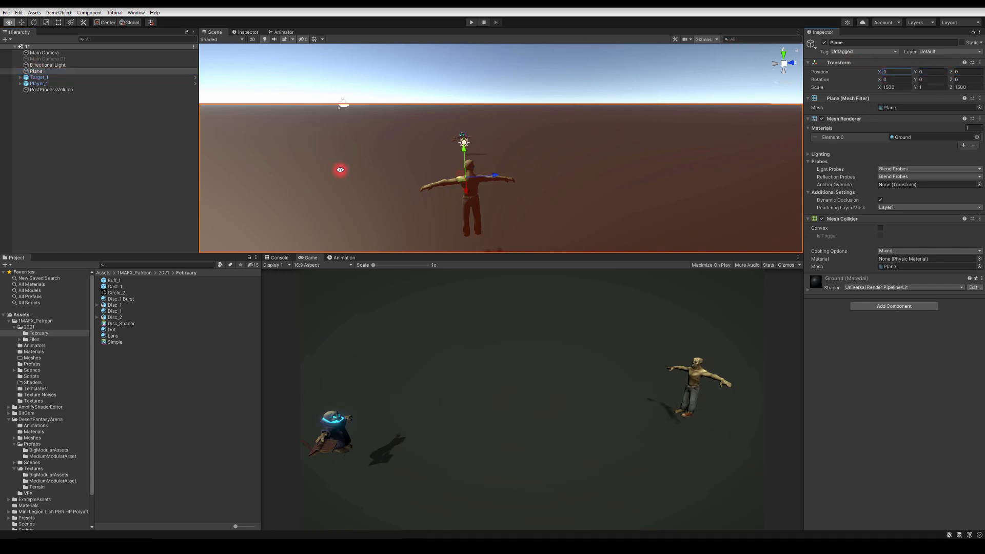
alt+drag(339, 170, 458, 152)
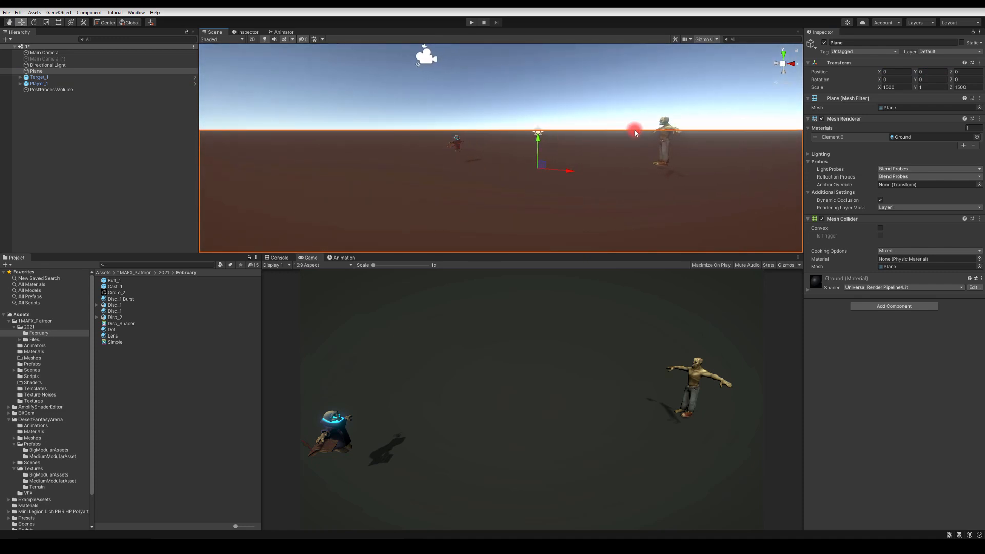
Step: Lower Target_1 and Player_1 together along the vertical axis so that both stand on the ground plane
click(39, 83)
shift+click(39, 77)
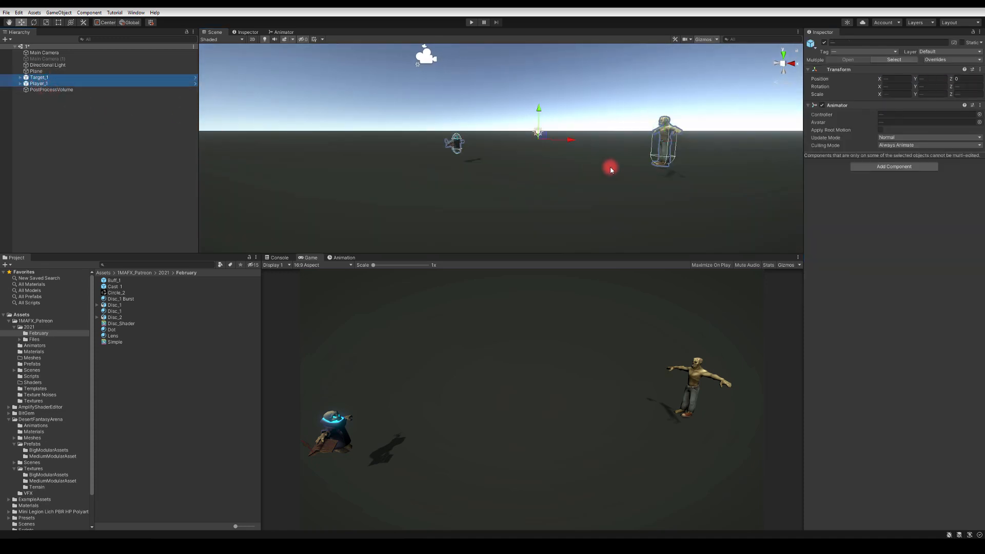
drag(551, 110, 542, 127)
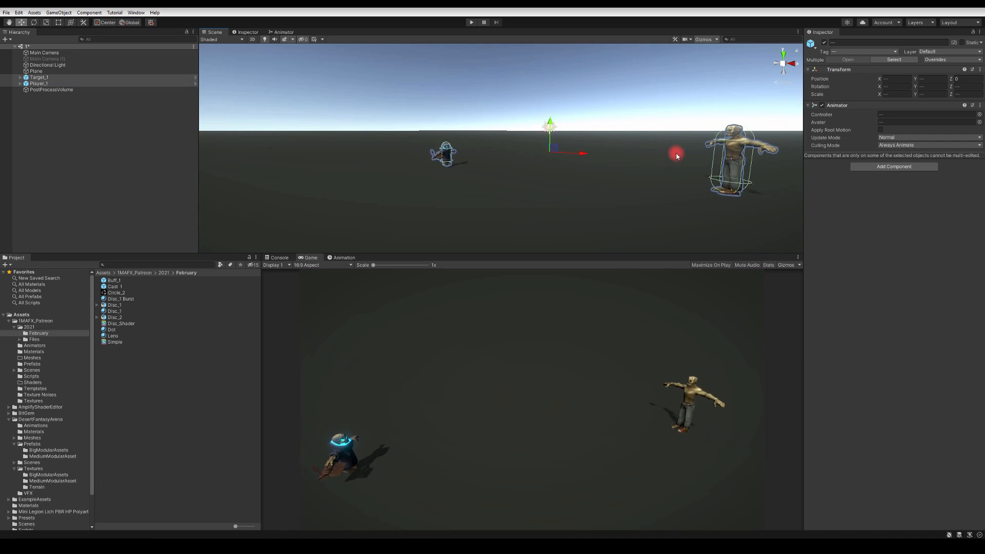
Step: Run the scene in play mode to examine how Player_1's and Target_1's feet meet the ground, and stop it
click(36, 83)
key(f)
alt+drag(385, 159, 429, 131)
click(471, 23)
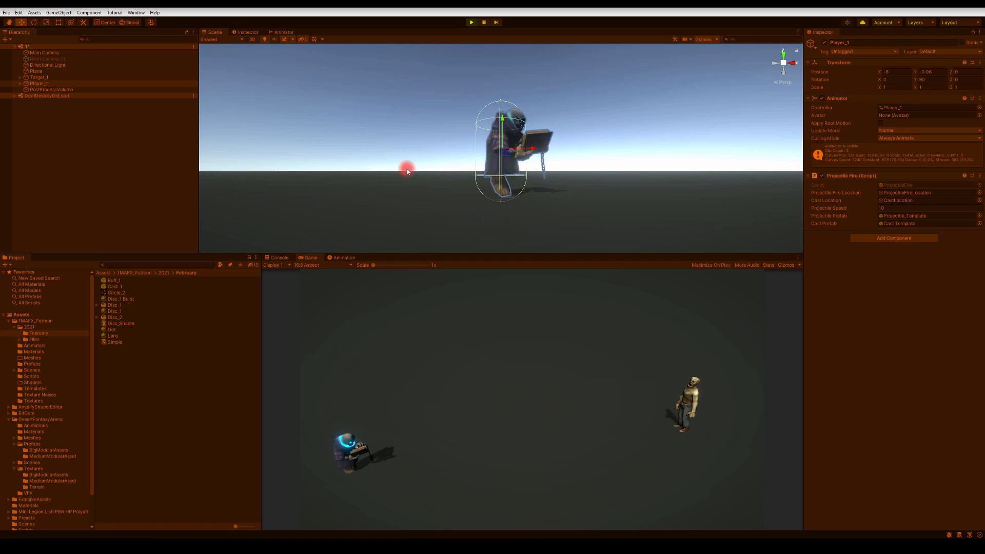
double_click(41, 77)
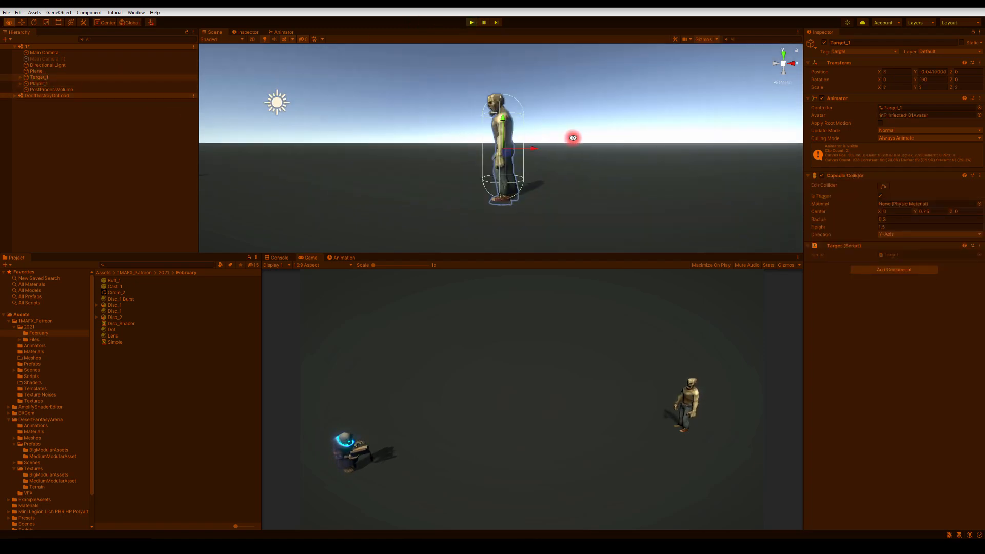
scroll(499, 220, up, 5)
right_drag(418, 204, 420, 238)
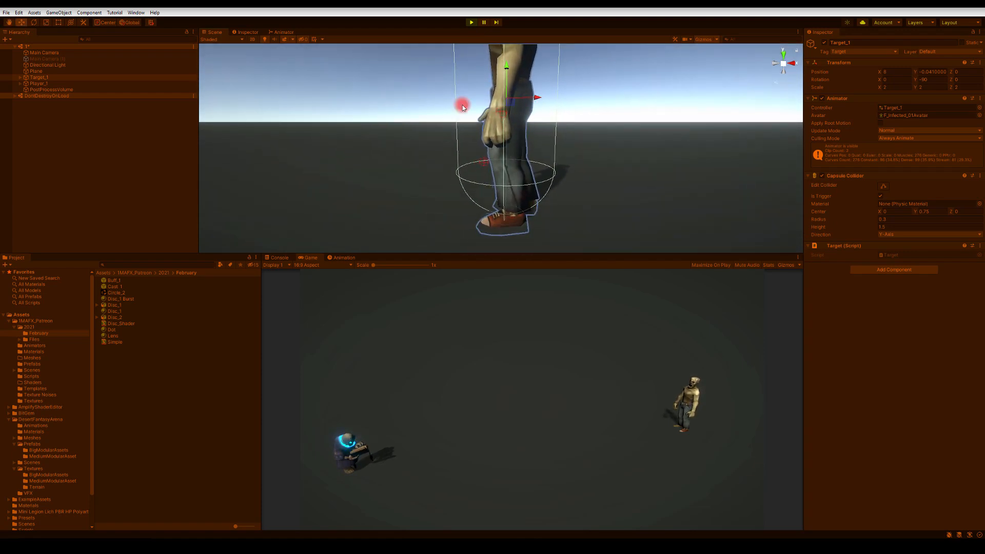
click(470, 22)
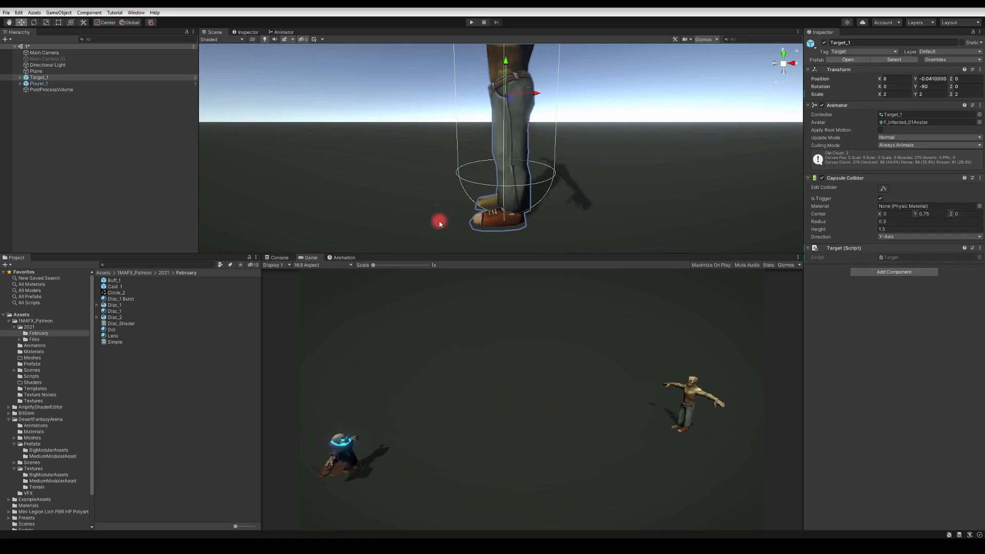
Step: Raise Target_1 slightly to a Y position of -0.011, and leave no object selected
drag(506, 63, 503, 62)
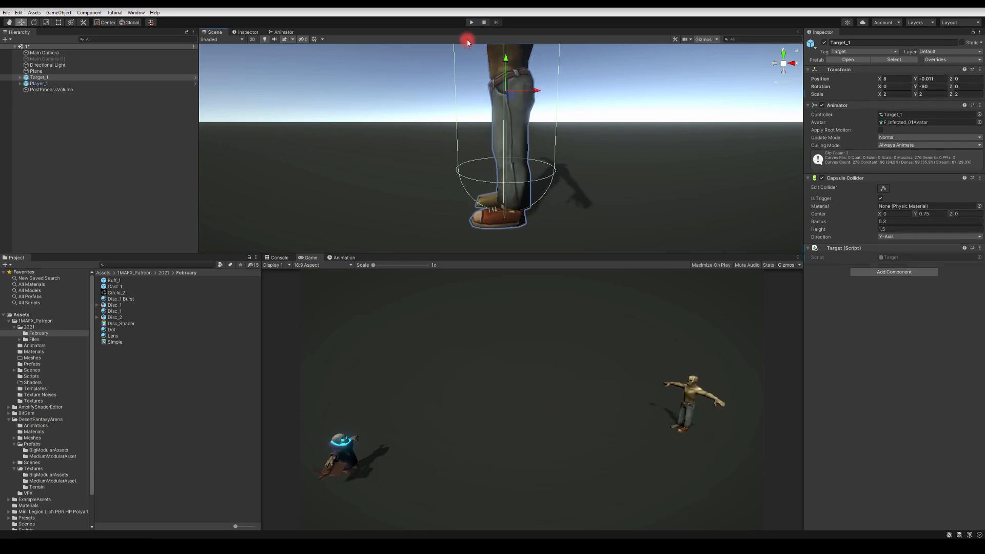
click(38, 83)
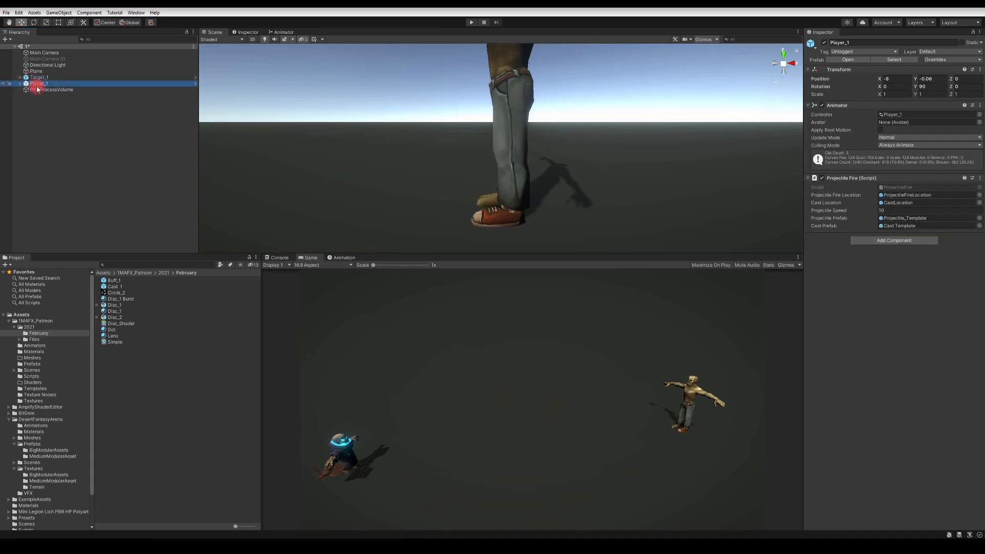
click(59, 143)
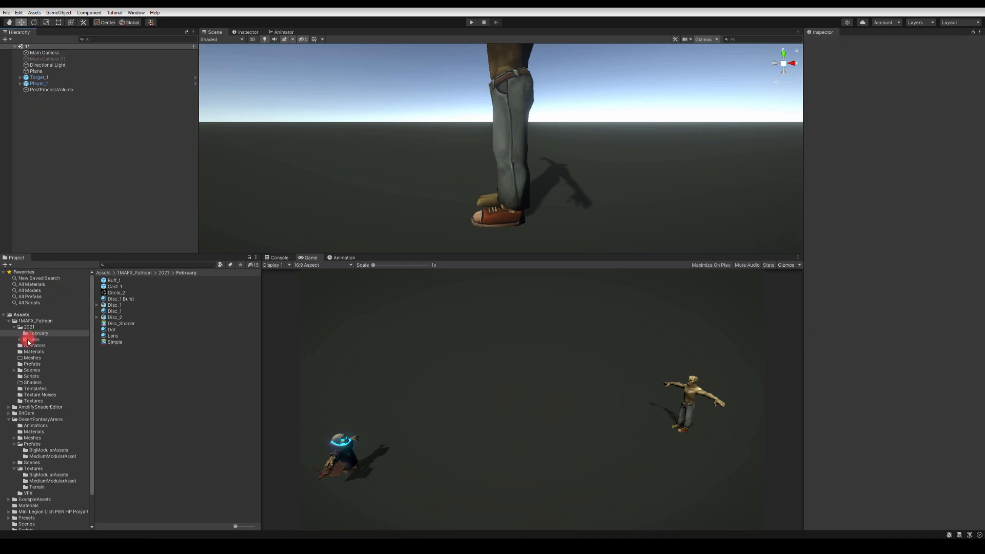
Step: Show the Scenes folder in the project and save the current scene
click(34, 370)
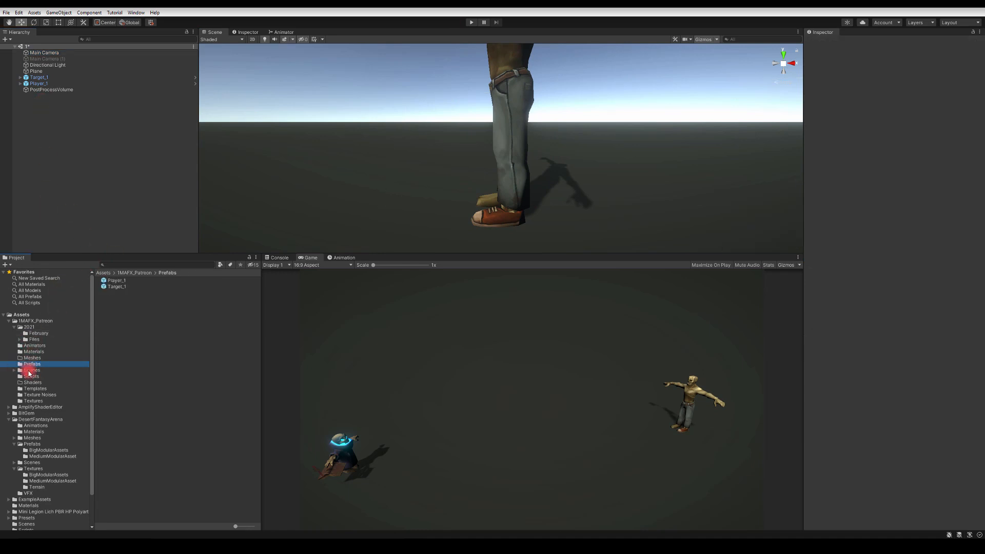
click(124, 304)
click(6, 12)
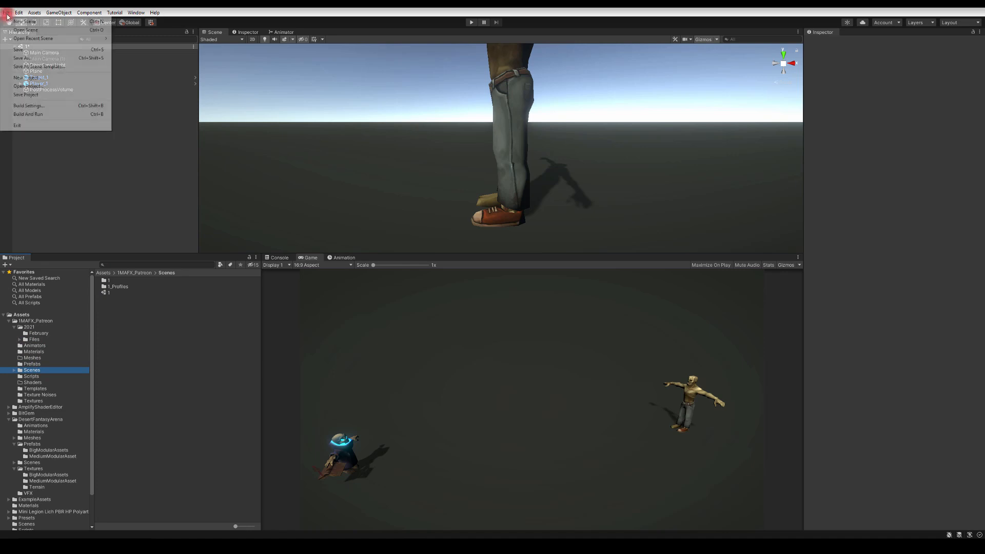
click(19, 50)
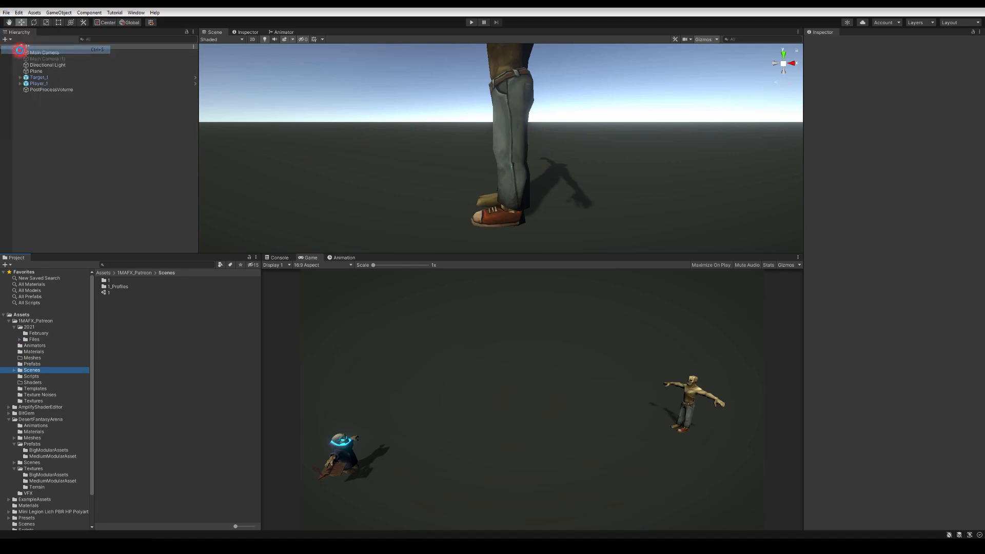
Step: Duplicate scene 1 in the Scenes folder and rename the copy as 1 Buff Scene
click(105, 292)
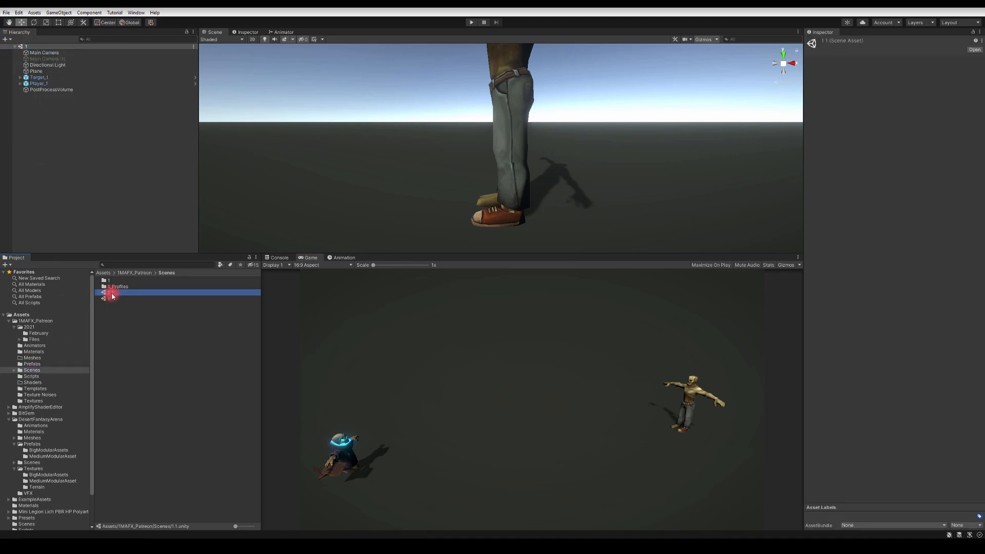
click(110, 293)
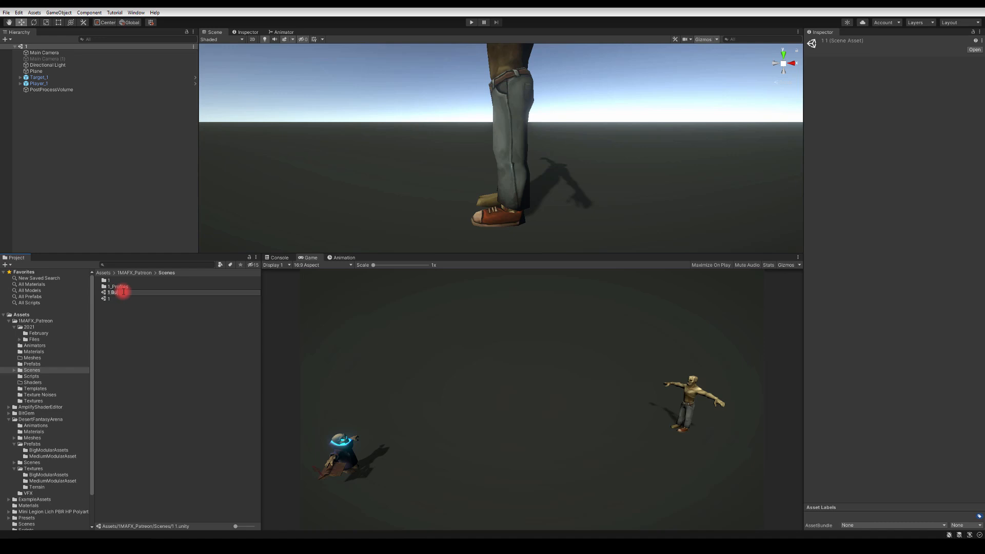
key(Return)
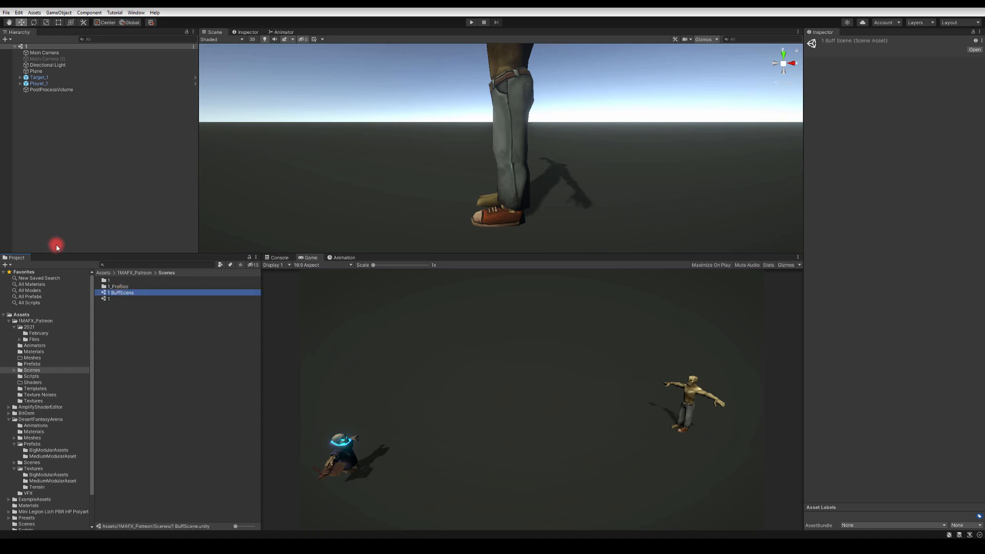
click(105, 297)
click(123, 293)
click(121, 294)
key(Return)
Step: Rename the original scene 1 in the Scenes folder as 1 Combat
click(112, 299)
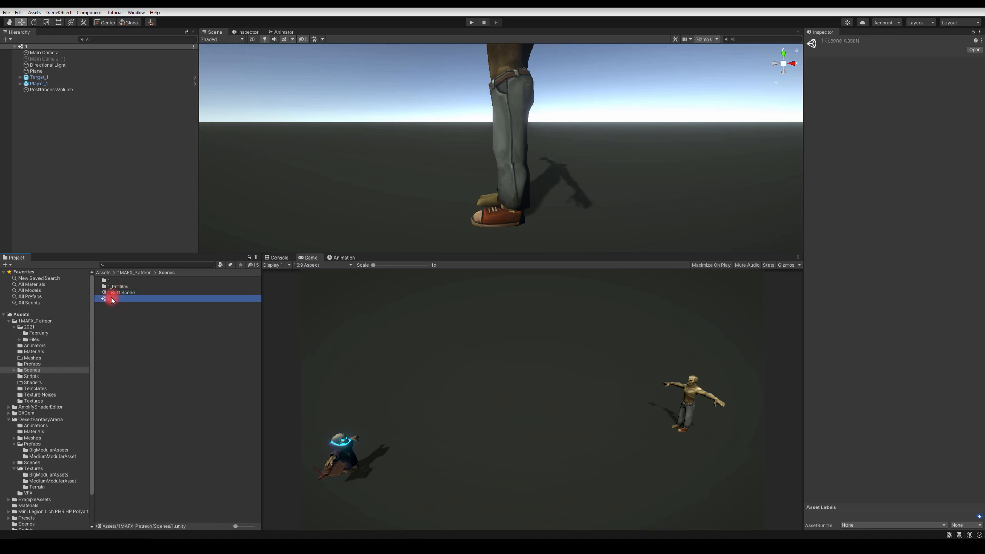
click(117, 299)
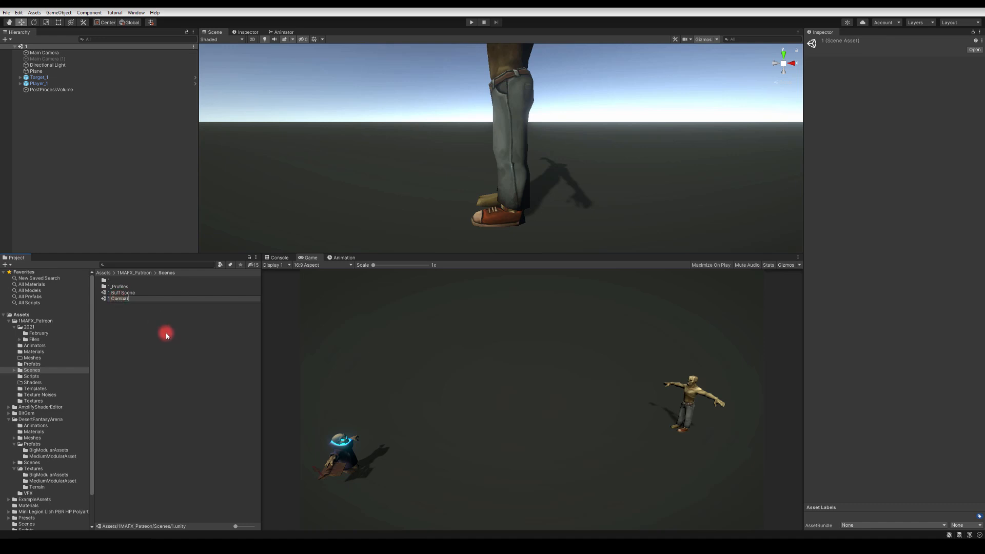
key(Return)
click(508, 288)
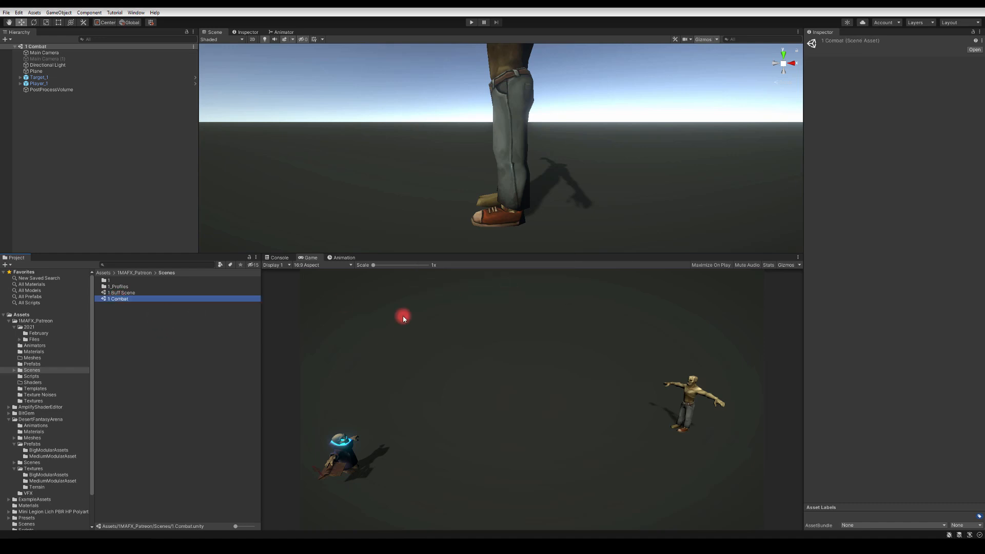
Step: Open 1 Buff Scene and delete Target_1 from it
click(118, 293)
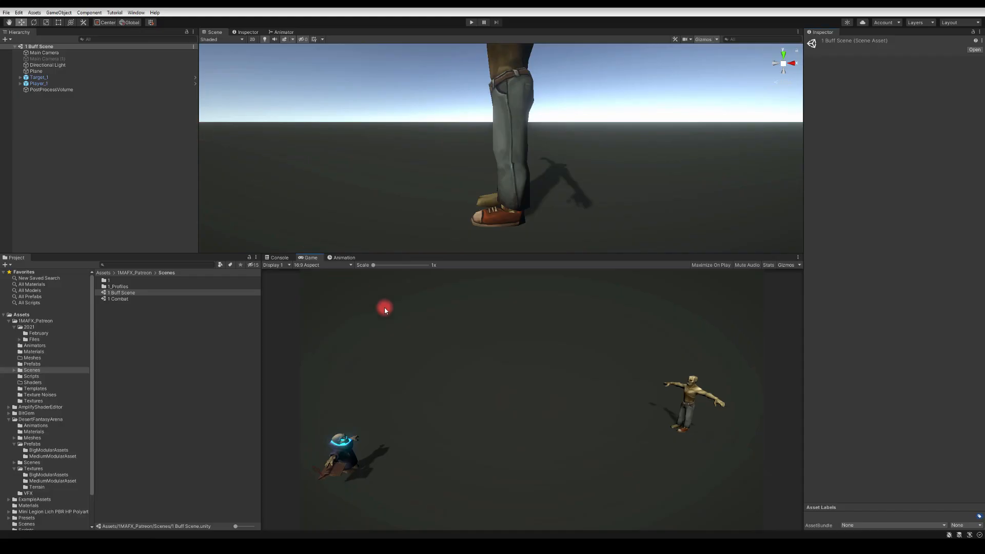
click(33, 78)
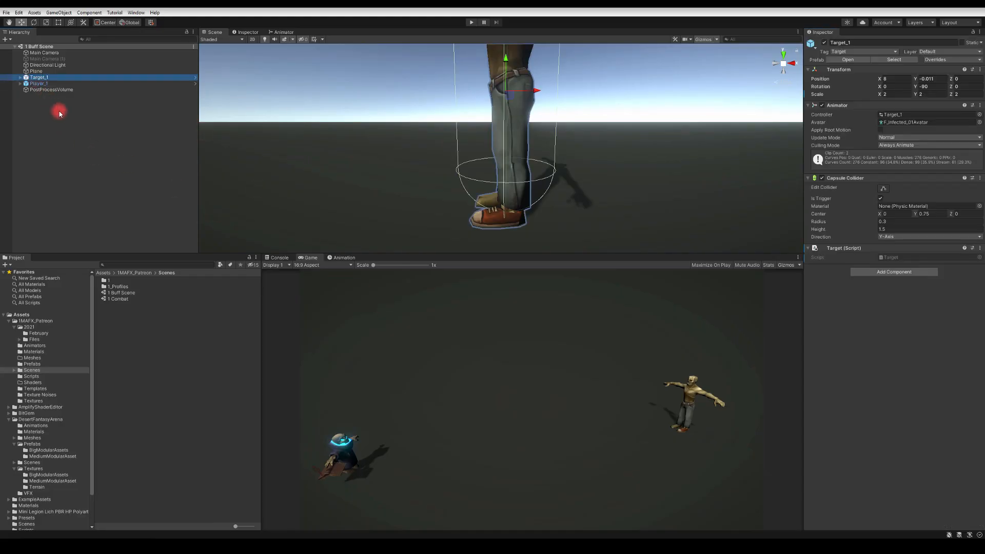
key(Delete)
Step: Set Player_1's X position to 0
click(38, 77)
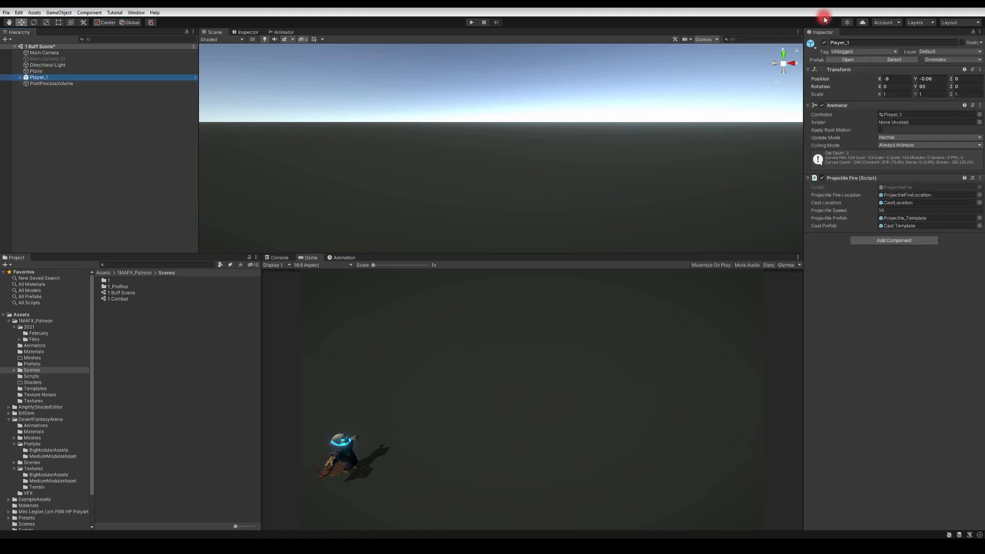
click(892, 79)
text(0)
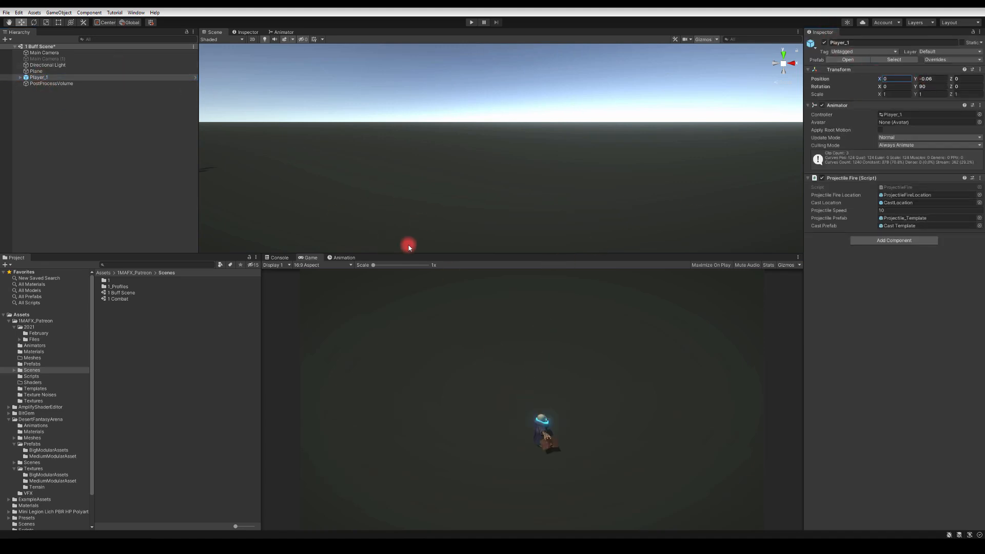
Step: Turn Player_1 around the vertical axis to about 197 degrees, and set its X and Z positions back to 0
right_drag(514, 139, 399, 171)
key(e)
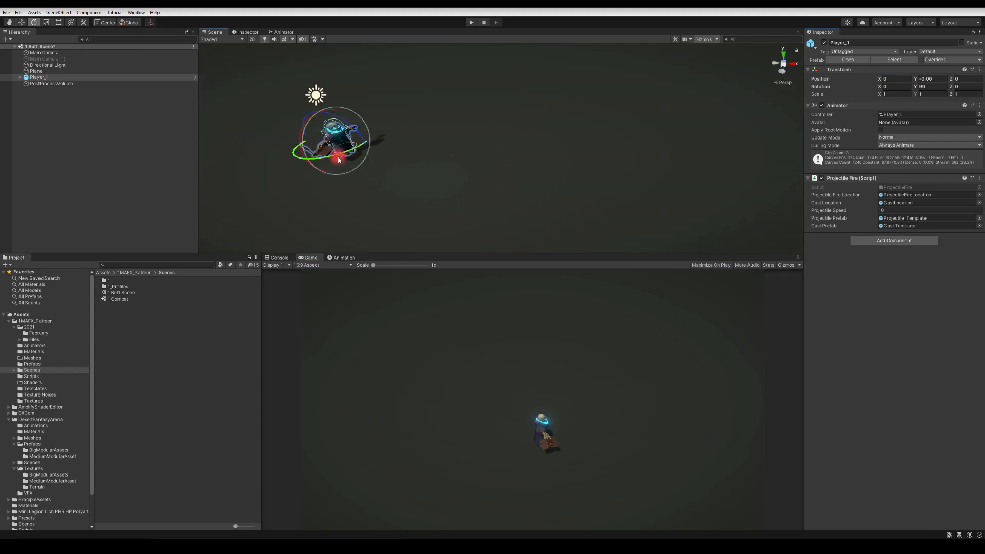
drag(337, 153, 572, 135)
click(904, 79)
text(0)
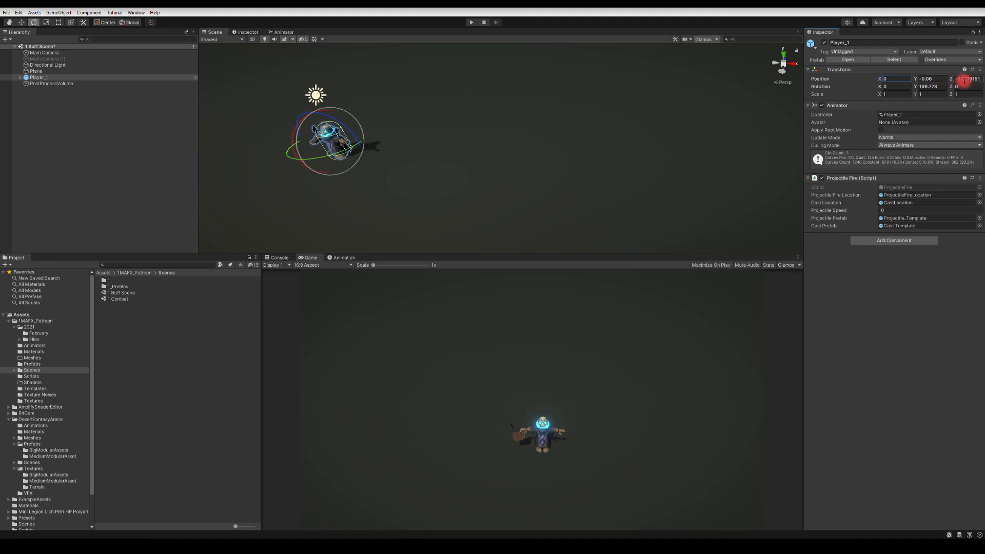
click(960, 79)
text(0)
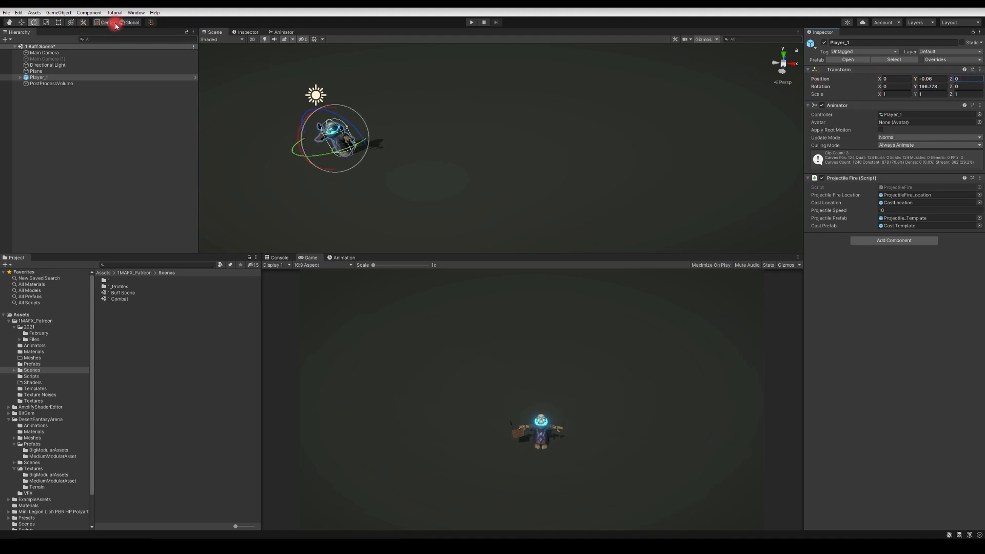
Step: Switch the transform handle to local orientation and place it at Player_1's pivot, undoing a trial rotation in between
click(127, 23)
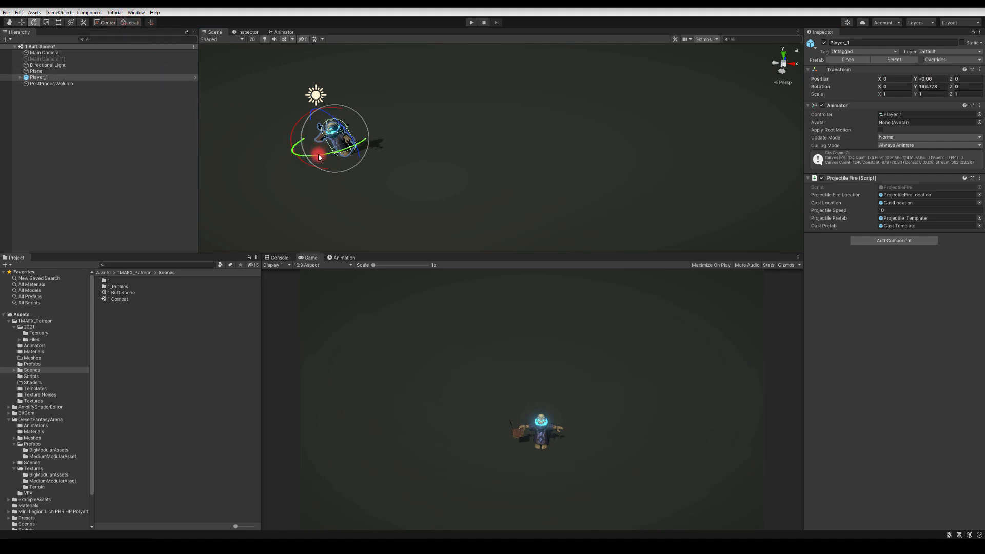
mouse_move(319, 157)
mouse_down()
mouse_move(376, 150)
mouse_move(277, 154)
mouse_move(411, 147)
mouse_move(322, 146)
mouse_up()
key(ctrl+z)
alt+drag(328, 138, 393, 154)
right_drag(393, 154, 426, 134)
key(w)
key(a)
key(s)
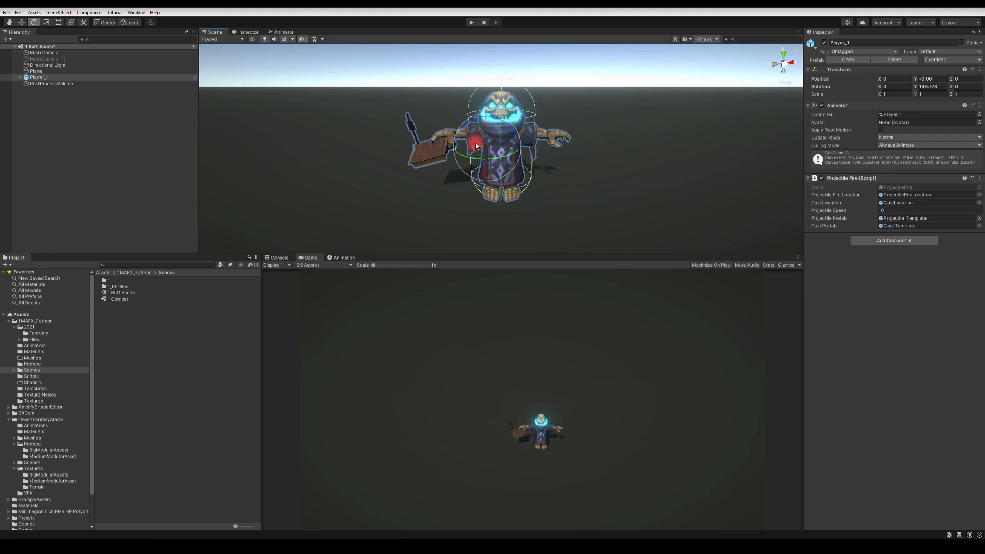
click(104, 22)
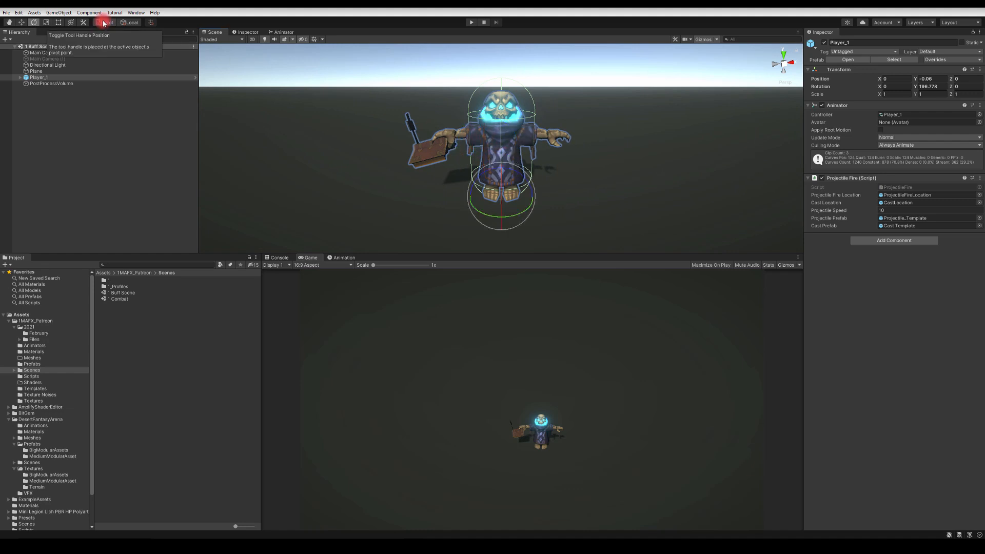
Step: Rotate Player_1 further around its vertical axis to a Y rotation of about 231.7 degrees
alt+drag(579, 191, 506, 180)
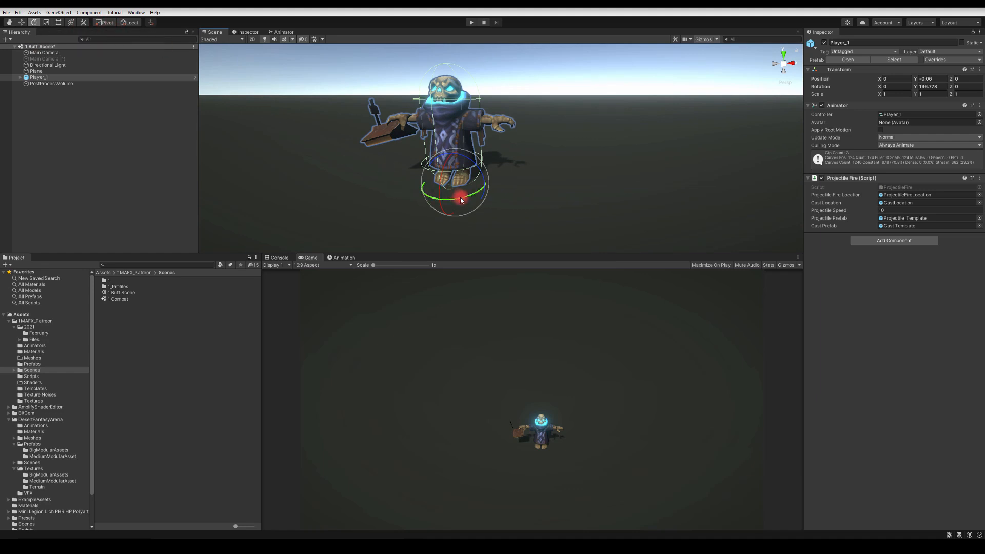
drag(460, 197, 652, 132)
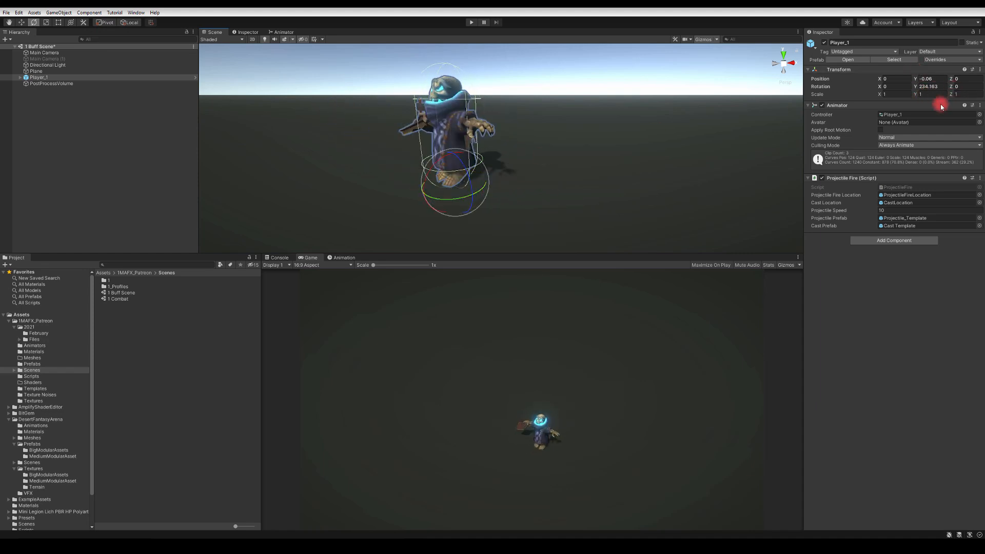
mouse_move(455, 200)
mouse_down()
mouse_move(554, 191)
mouse_move(455, 194)
mouse_up()
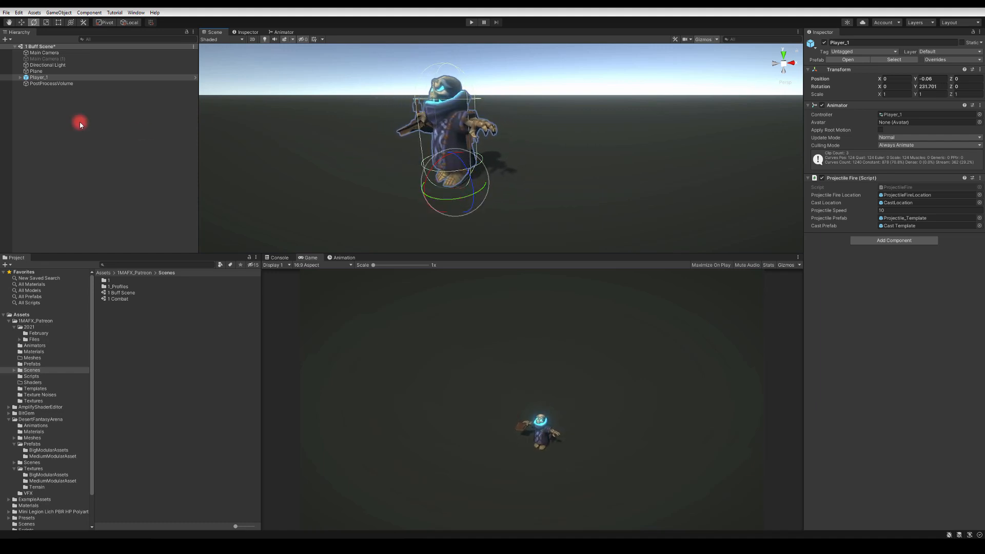
Step: Move the Main Camera closer to Player_1, to about X -1.73, Y 4.01, Z -5.66
click(37, 52)
alt+drag(376, 159, 314, 163)
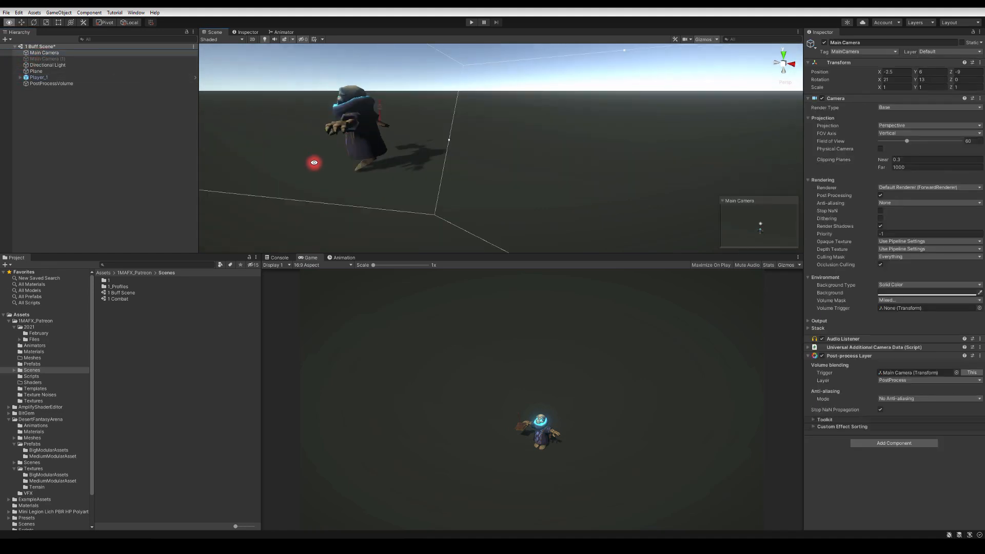
scroll(314, 158, down, 10)
key(w)
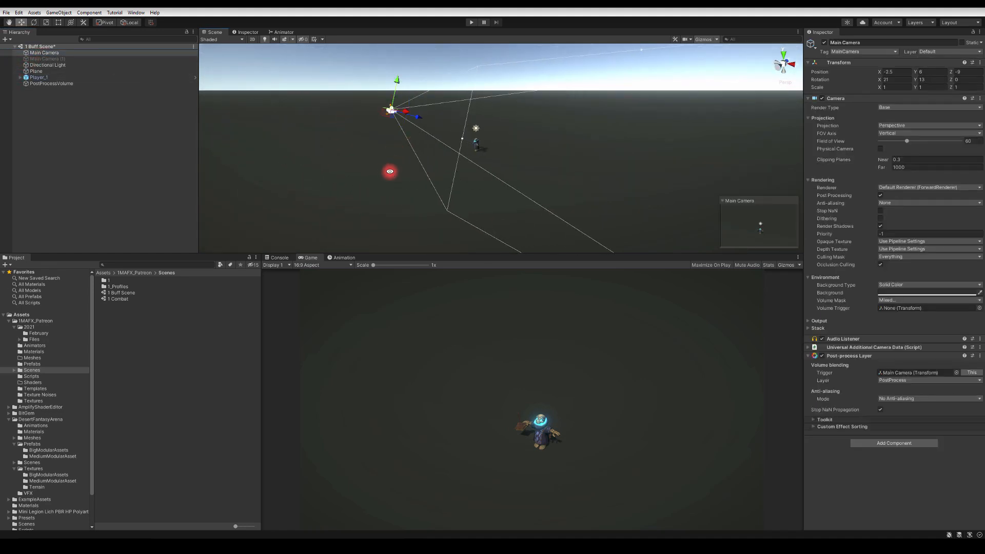
alt+drag(390, 171, 424, 114)
alt+drag(367, 163, 462, 208)
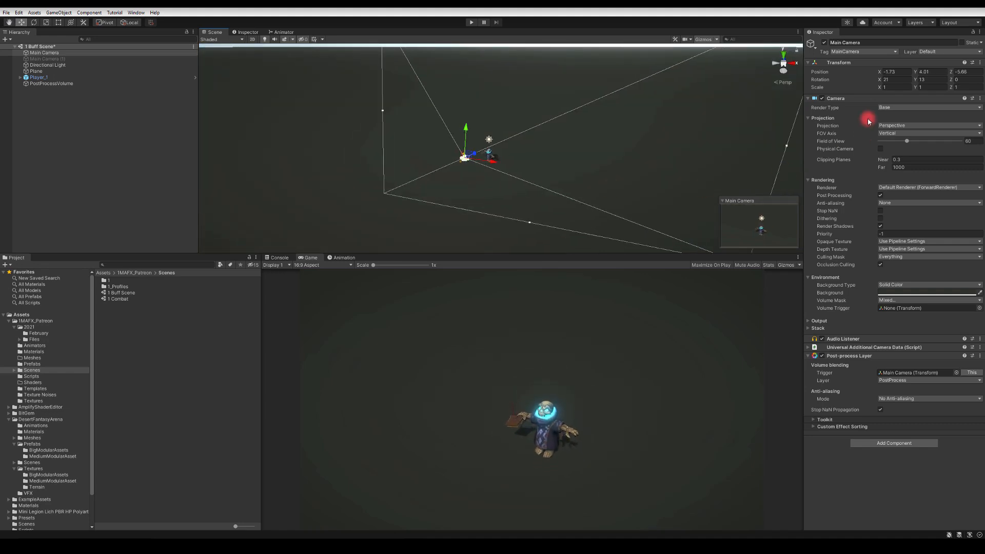
Step: Set the Main Camera's X position to 0, and try a Y position of 0 before undoing it
click(896, 71)
text(0)
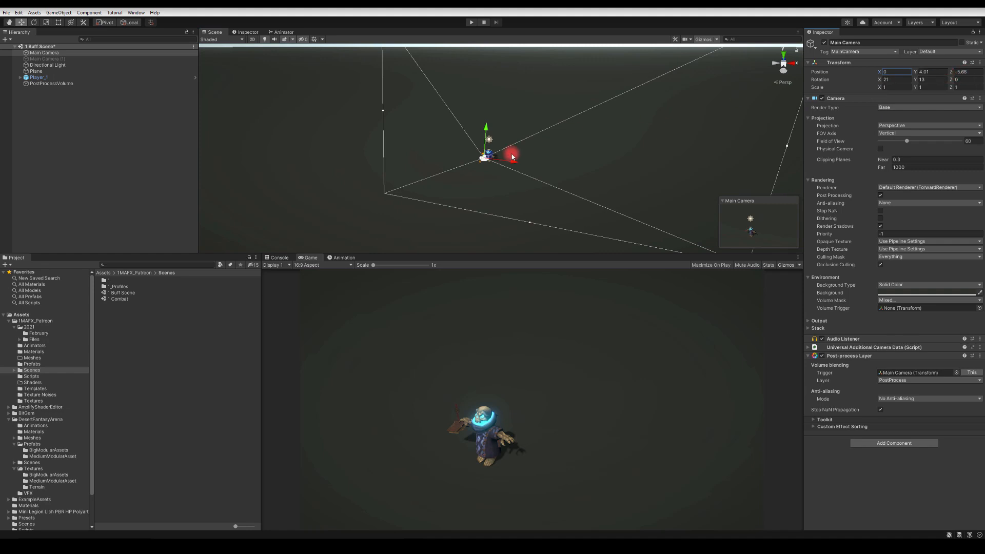
text(0)
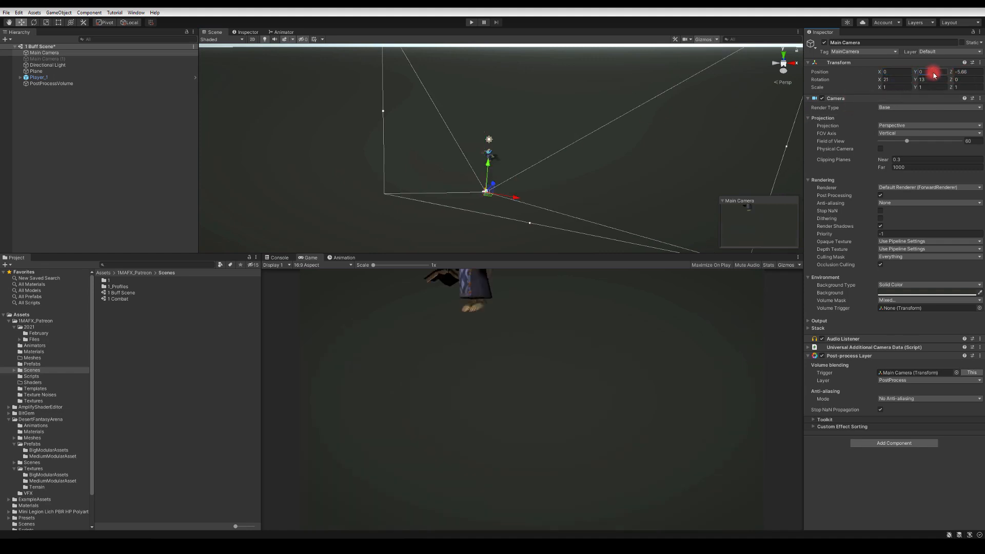
alt+drag(594, 109, 545, 101)
key(ctrl+z)
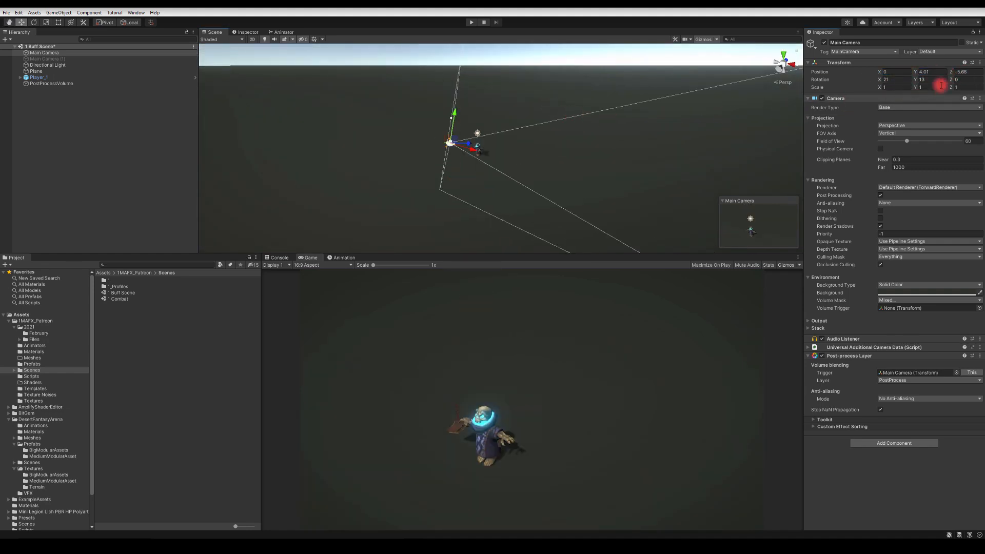
Step: Pull the Main Camera back to about Y 4.28 and Z -6.12, and set its X position to -1
alt+drag(619, 108, 441, 128)
click(892, 71)
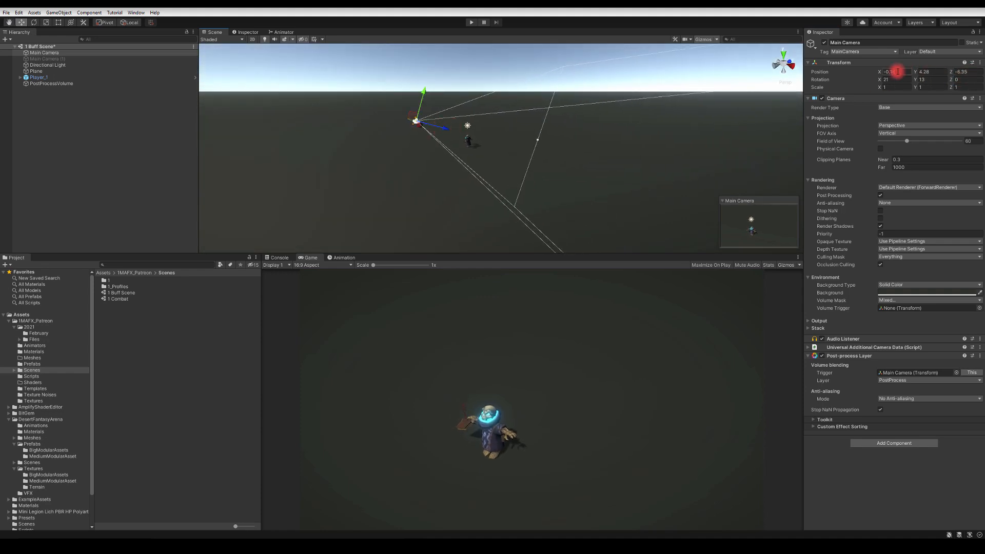
text(0)
alt+drag(384, 157, 464, 211)
drag(540, 196, 526, 187)
drag(903, 72, 803, 69)
text(-1)
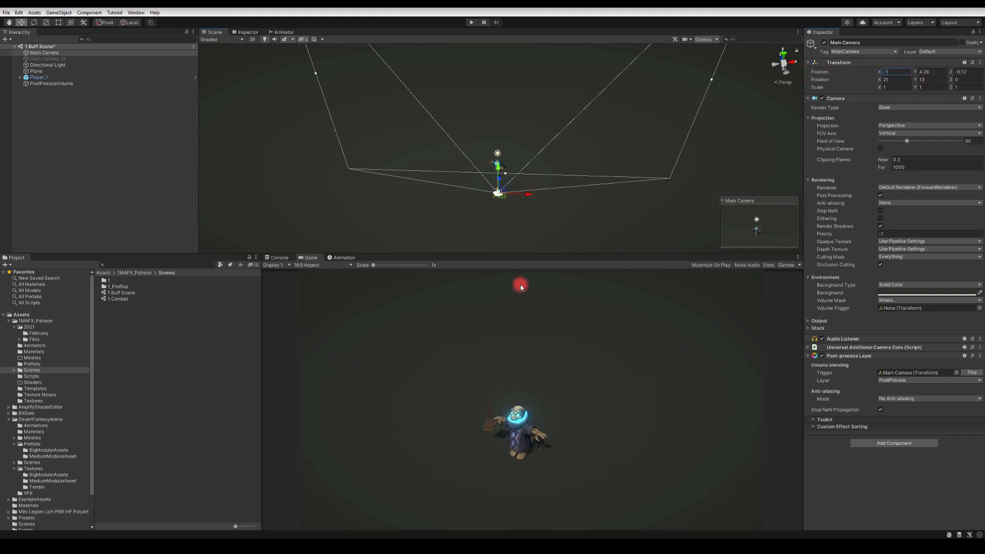
Step: Move the Main Camera further back and lower it, to about X -1.27, Y 3.83, Z -7.27
alt+drag(545, 132, 355, 83)
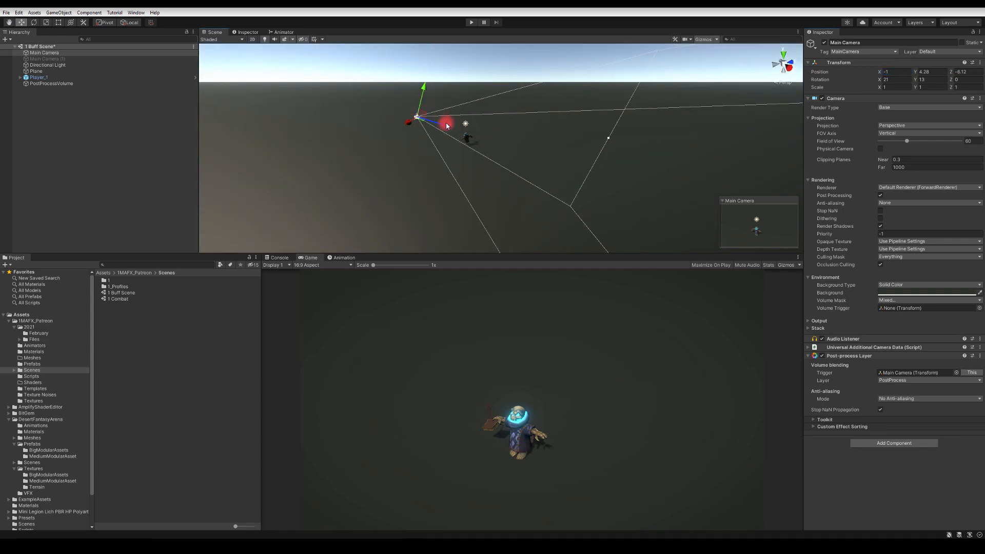
drag(446, 125, 440, 126)
click(49, 77)
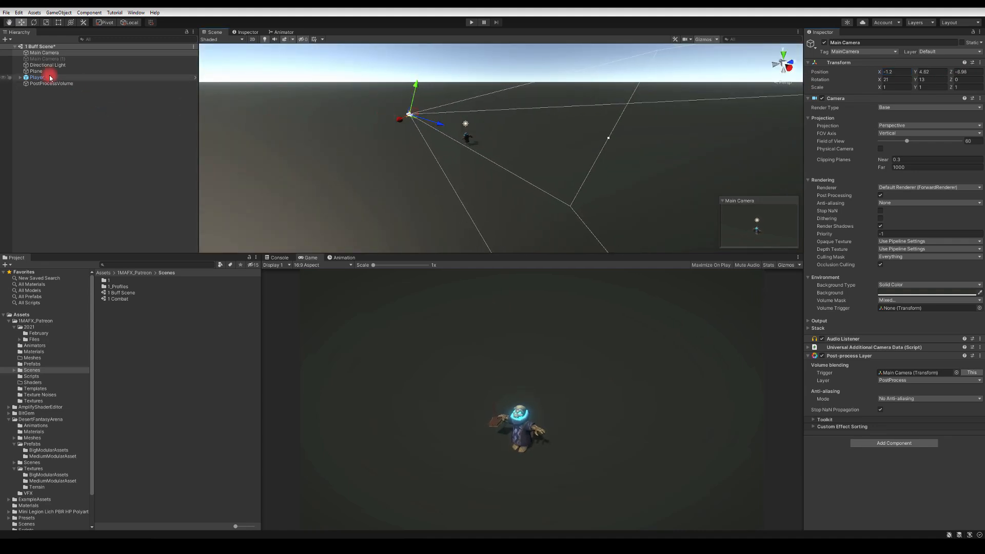
click(44, 52)
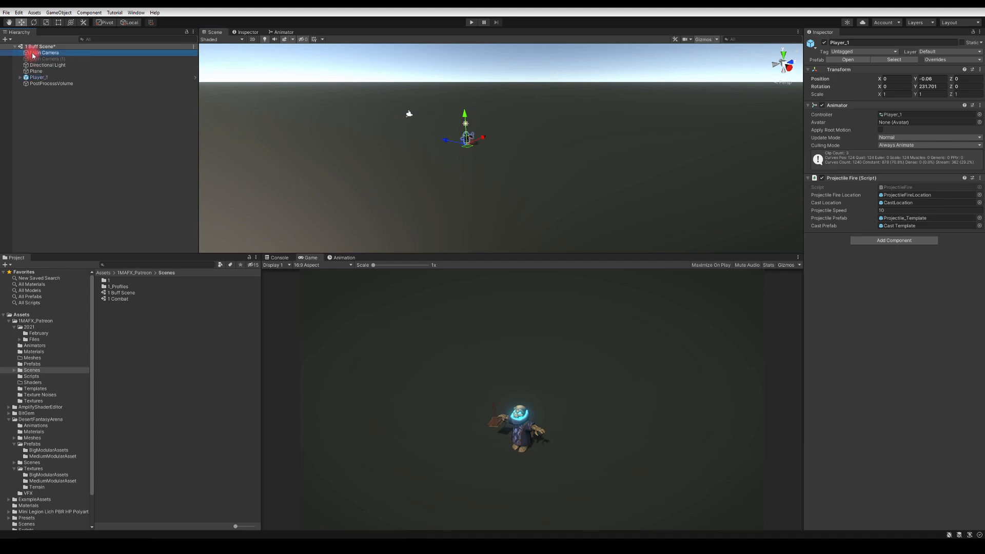
alt+drag(398, 183, 409, 92)
Step: Save the buff scene and the project
click(6, 12)
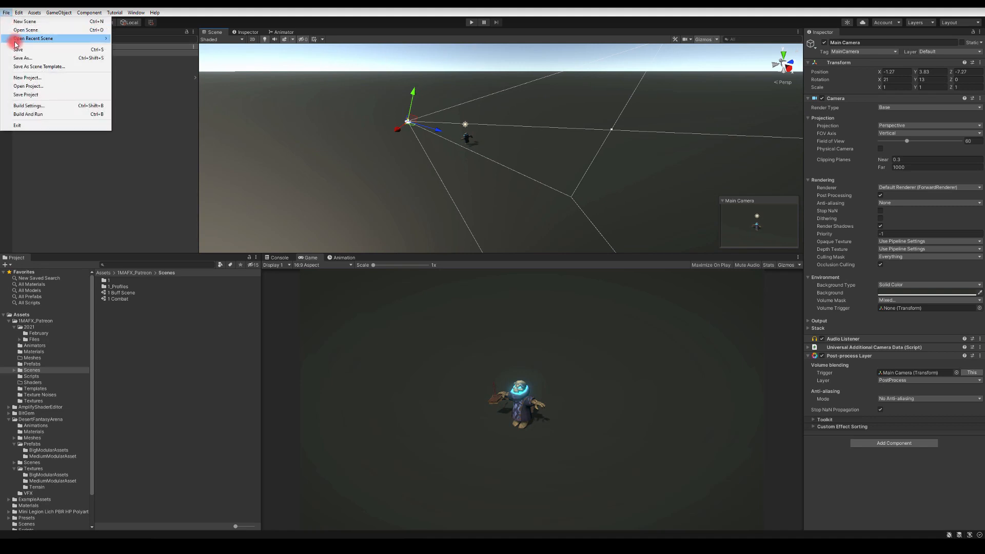
click(16, 49)
click(6, 12)
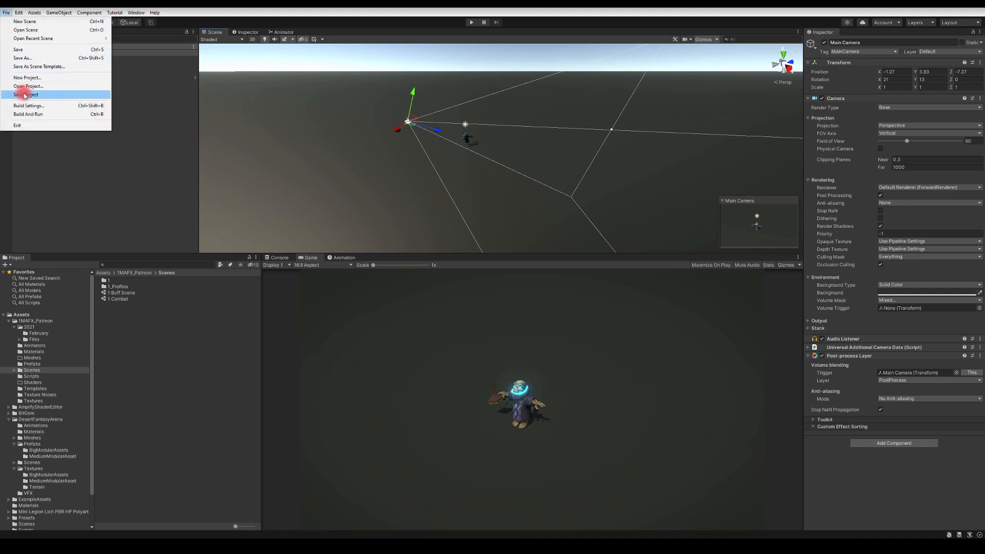
click(25, 96)
Step: Locate the source prefab of Player_1 in the project, duplicate it and rename the copy as Player_1 Buff
click(40, 77)
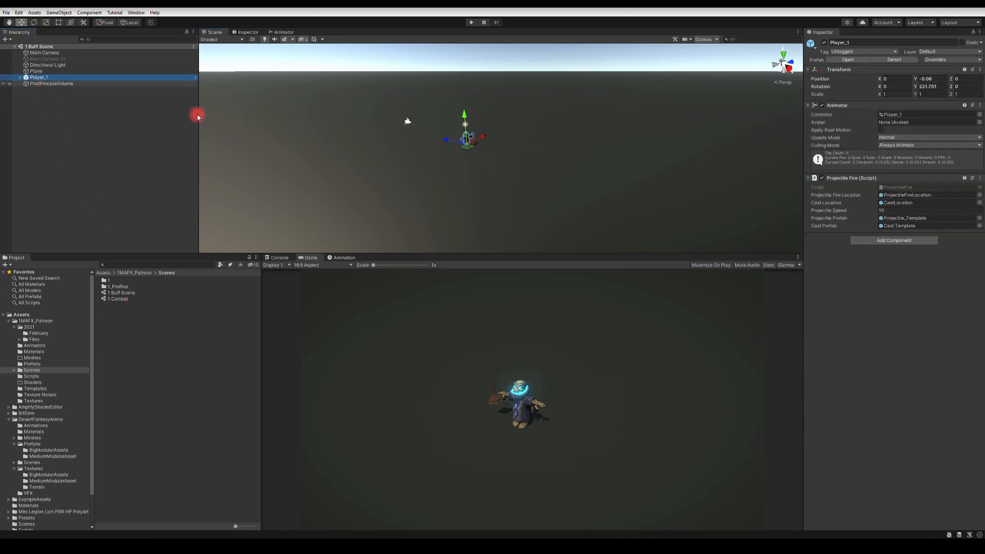
click(881, 60)
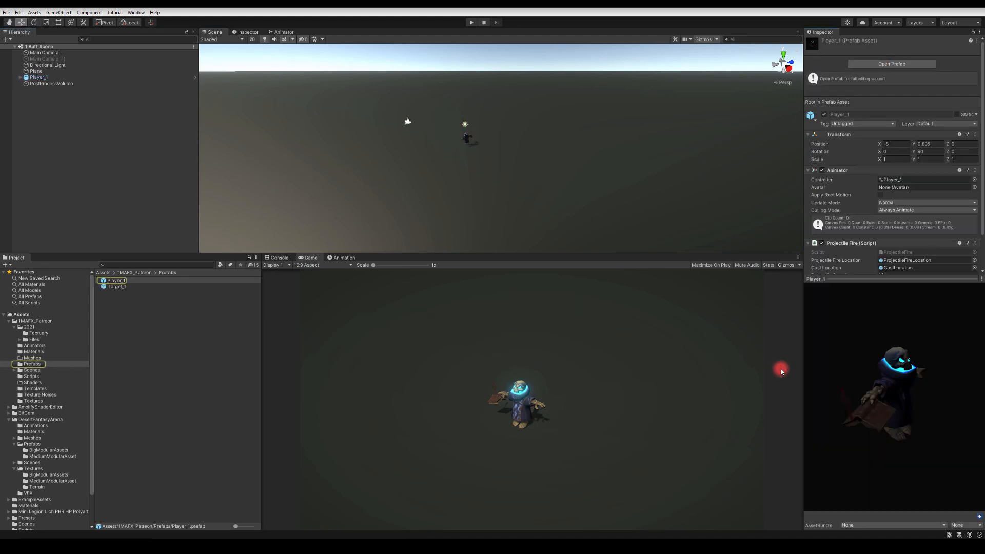
click(120, 281)
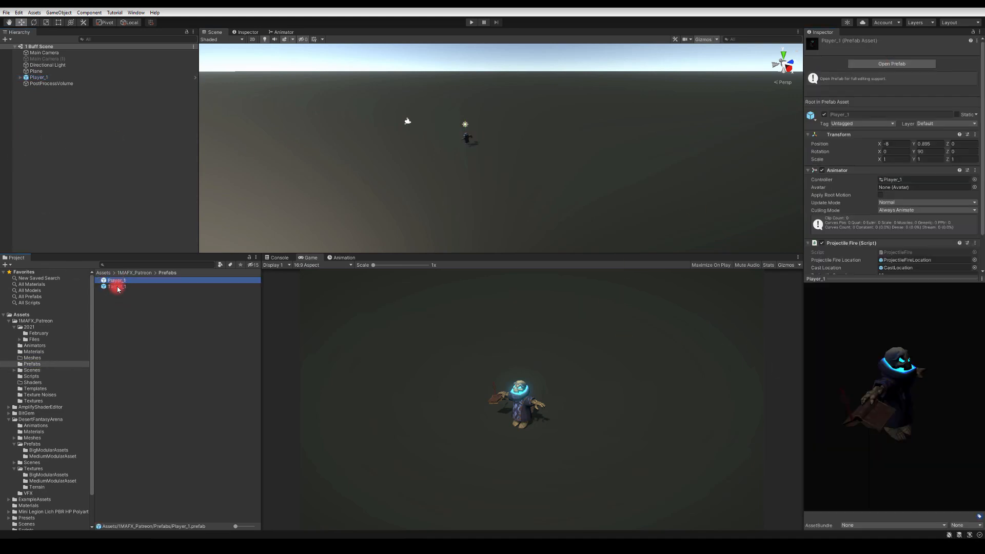
click(124, 282)
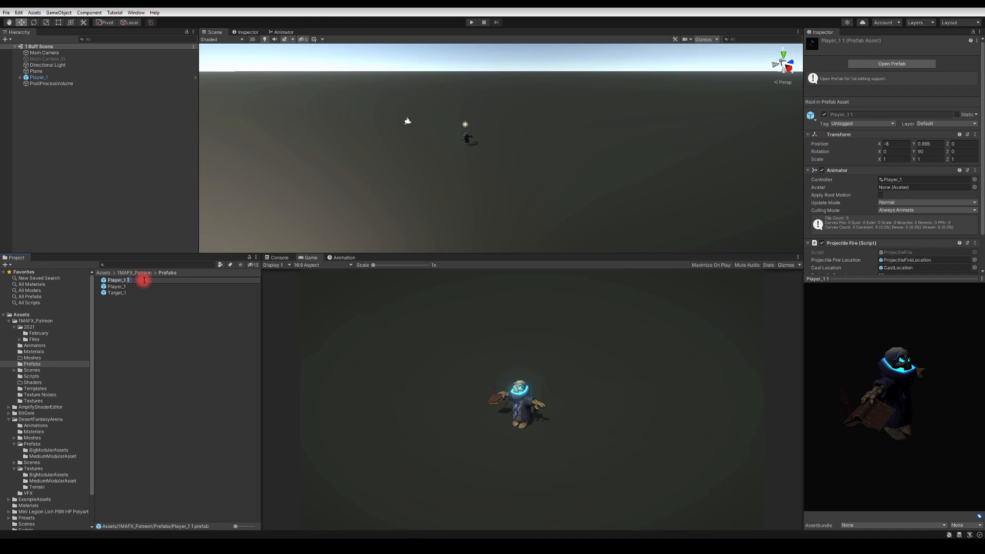
key(Return)
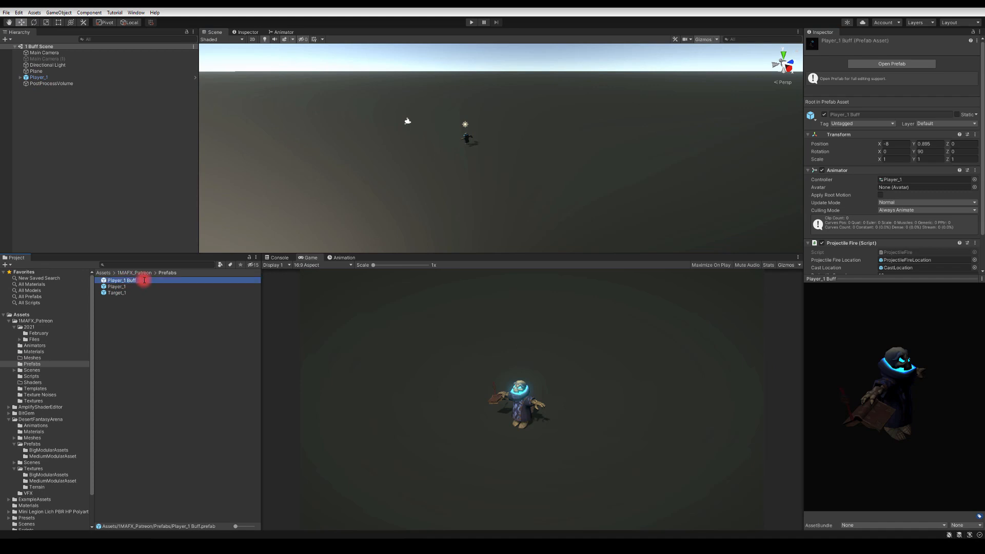
Step: Delete the Player_1 object from the buff scene
click(32, 77)
key(Delete)
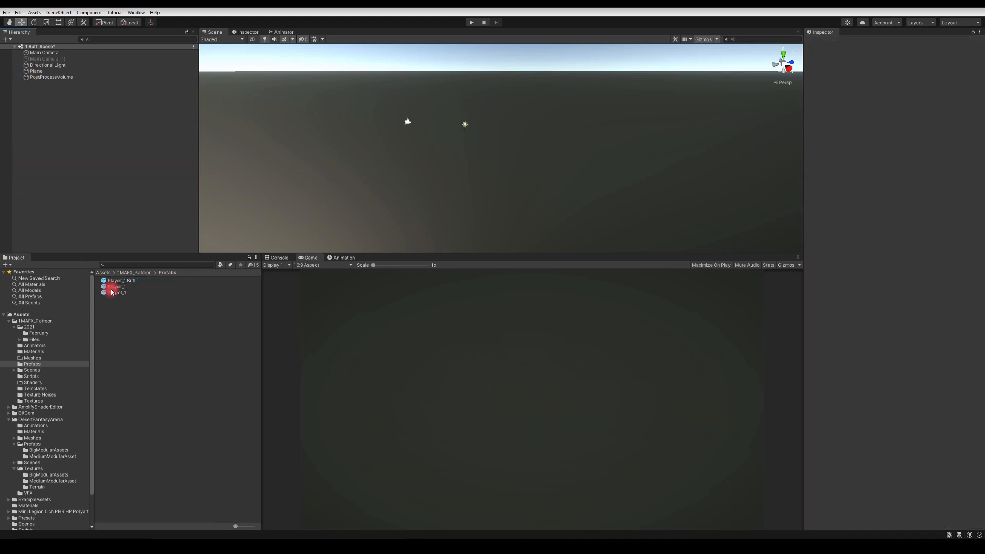
Step: Add the Player_1 Buff prefab to the buff scene and set its position to X 0, Y 0
drag(72, 153, 72, 152)
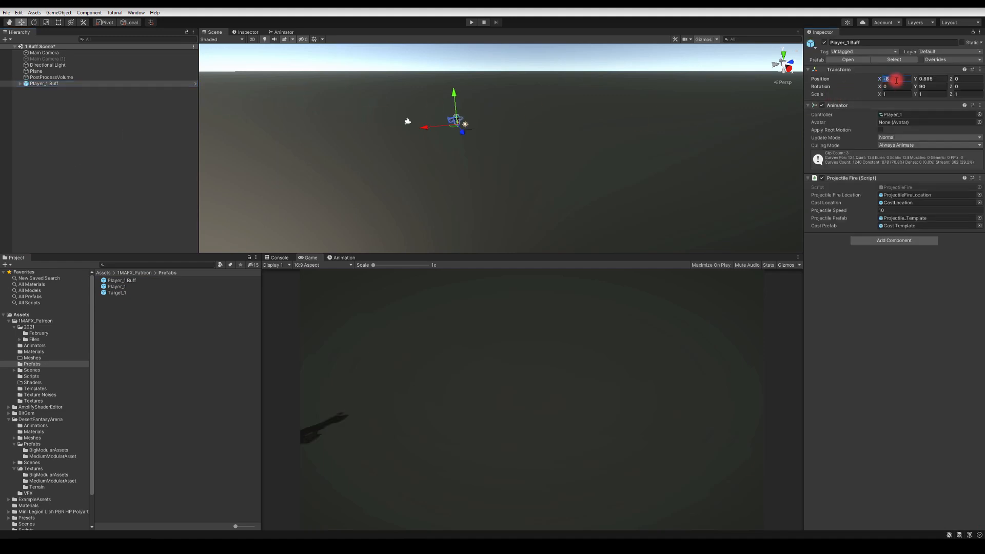
text(0)
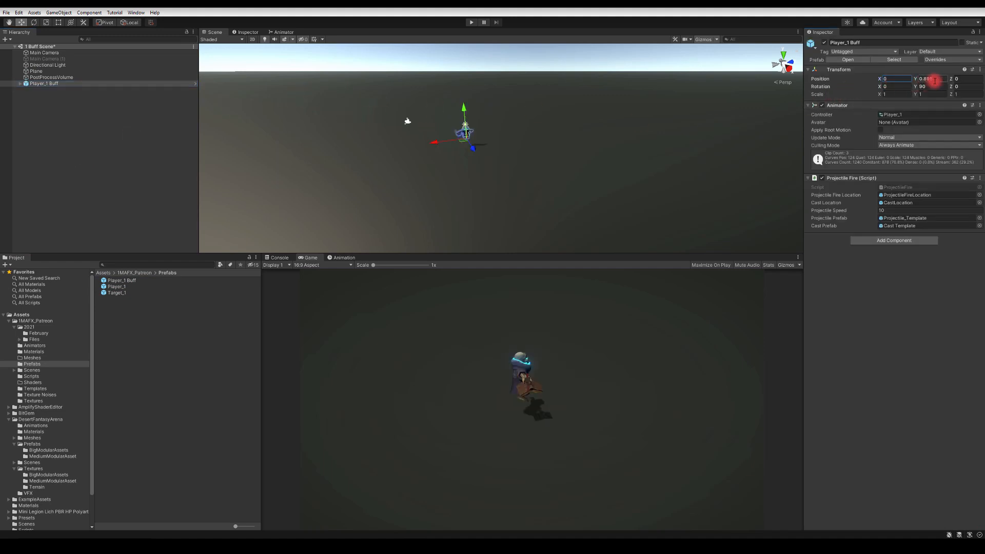
text(0)
click(495, 130)
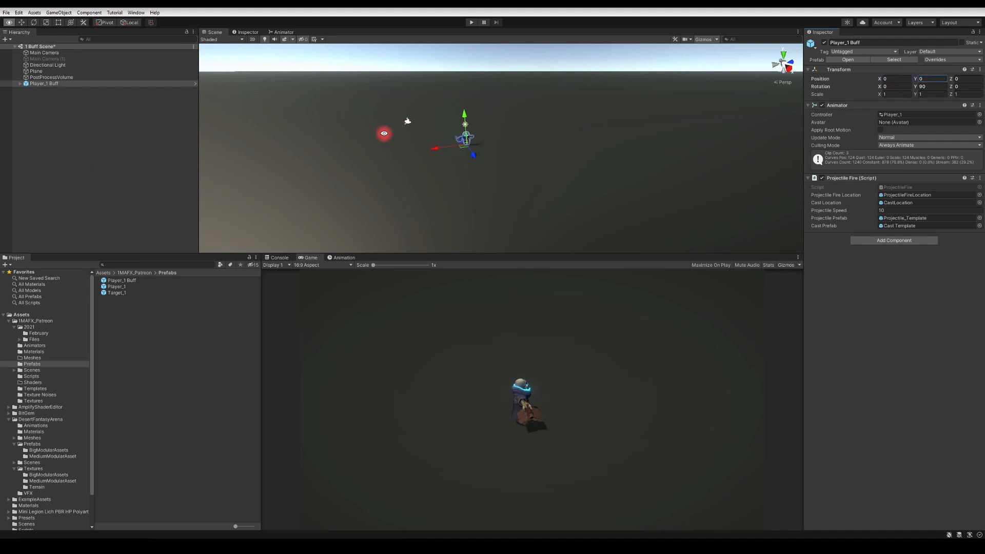
Step: Rotate Player_1 Buff around its vertical axis to about 216 degrees so it faces the camera
alt+drag(383, 133, 358, 172)
key(e)
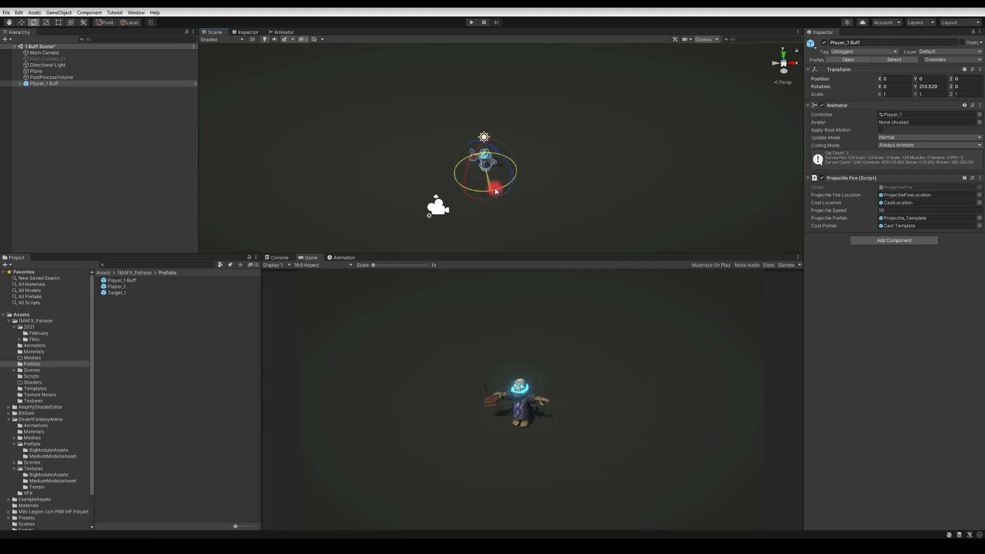
drag(495, 191, 488, 185)
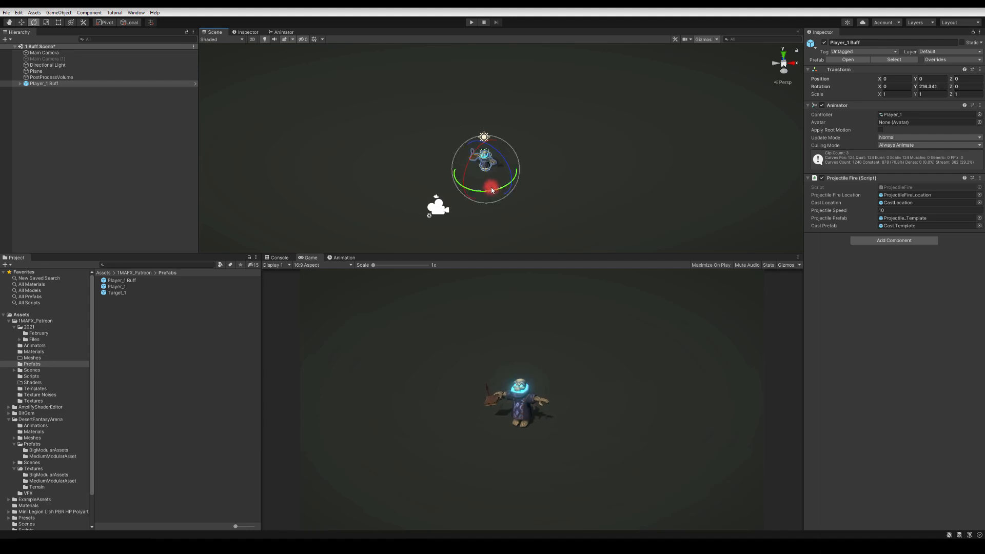
click(115, 286)
click(113, 281)
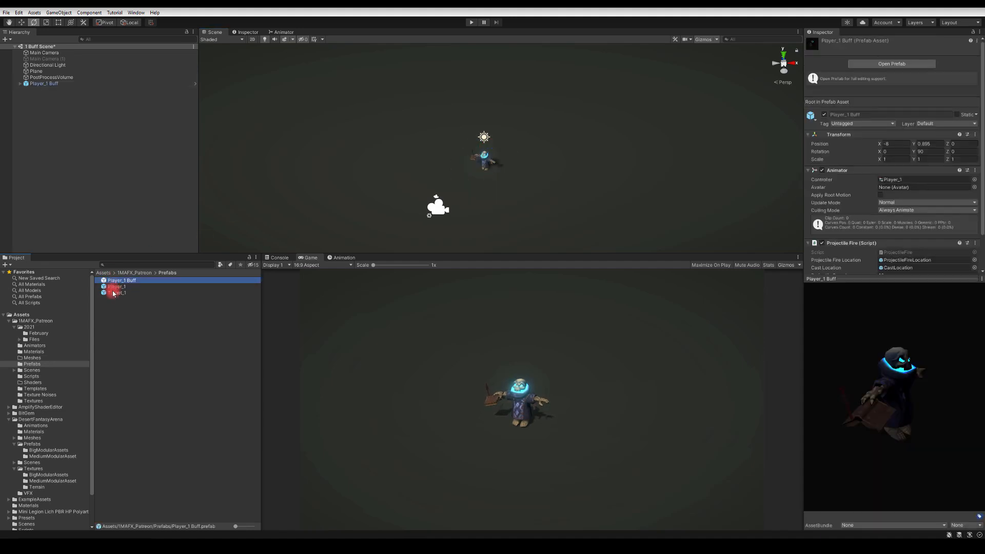
click(101, 223)
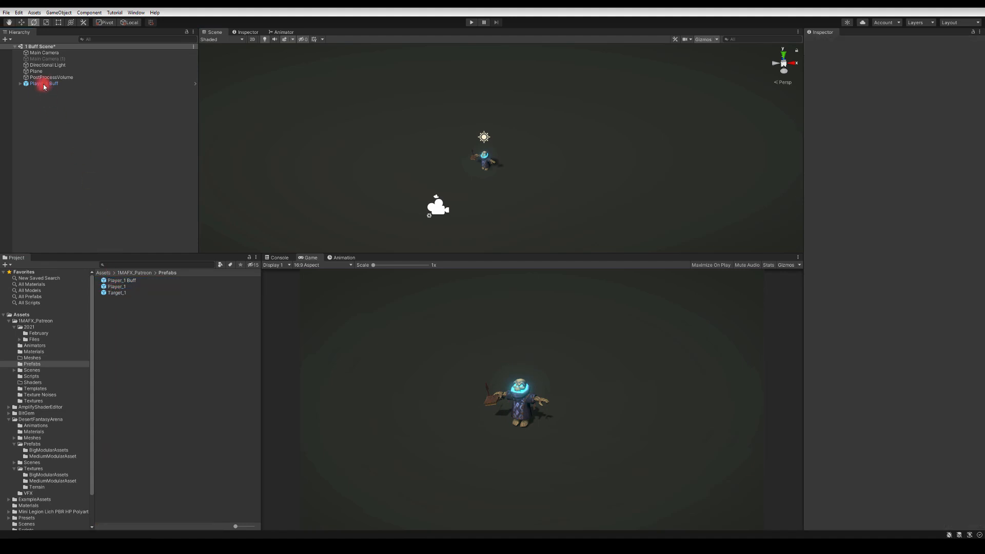
Step: Play the scene with Player_1 Buff, trigger one attack to check the animation and projectile, and stop playback
click(44, 83)
alt+drag(428, 139, 413, 129)
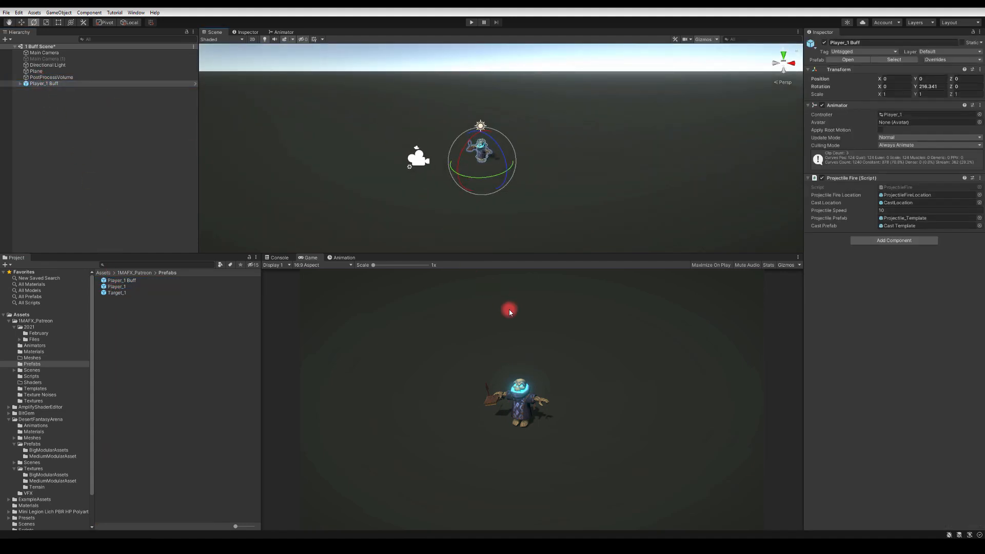
click(471, 22)
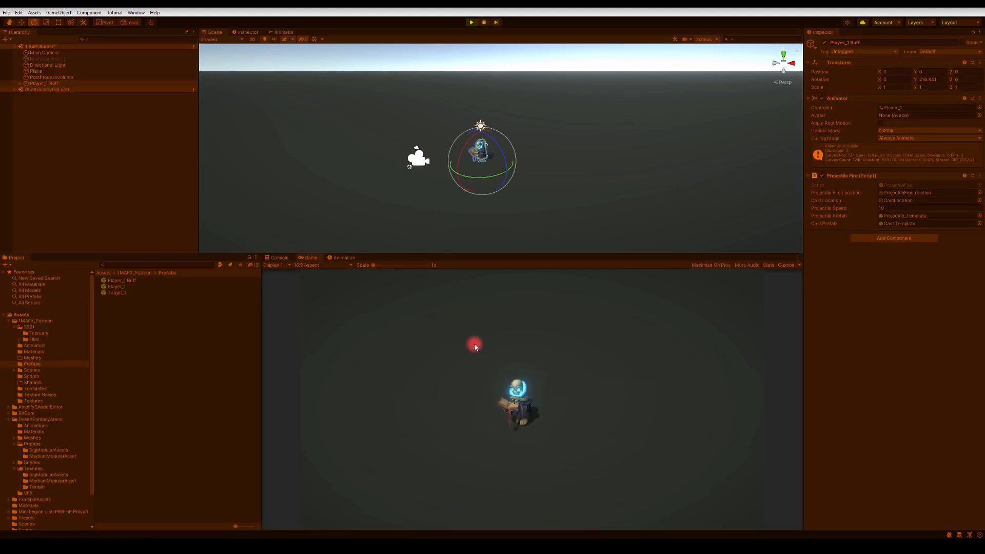
click(448, 297)
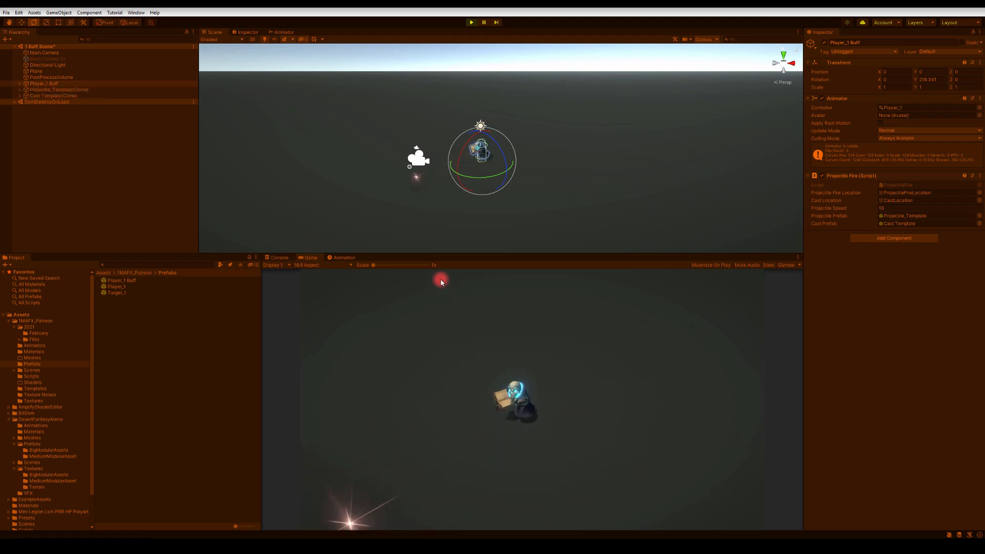
click(468, 23)
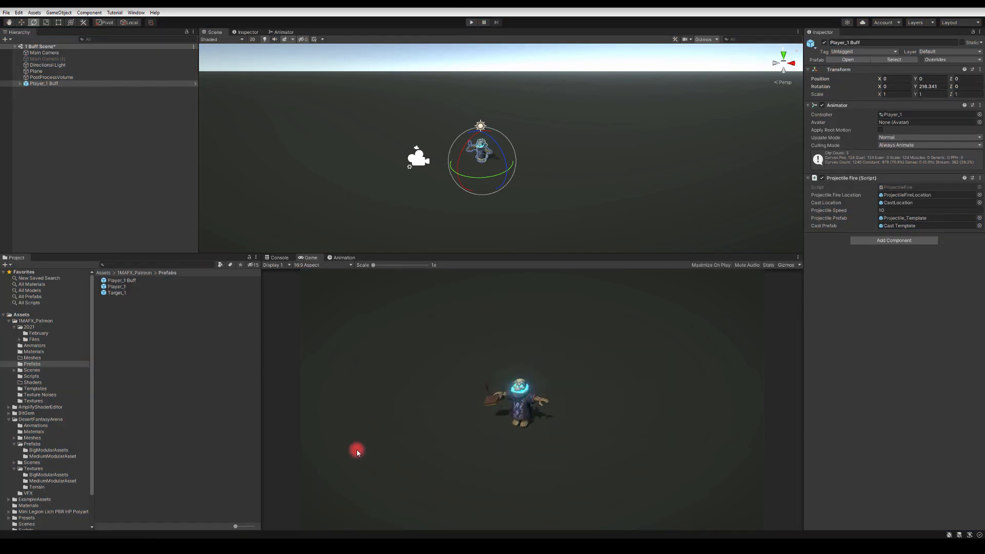
Step: Locate the Player_1 animator controller used by Player_1 Buff, duplicate it and rename the copy Player_1 Buff_tutorial
click(43, 83)
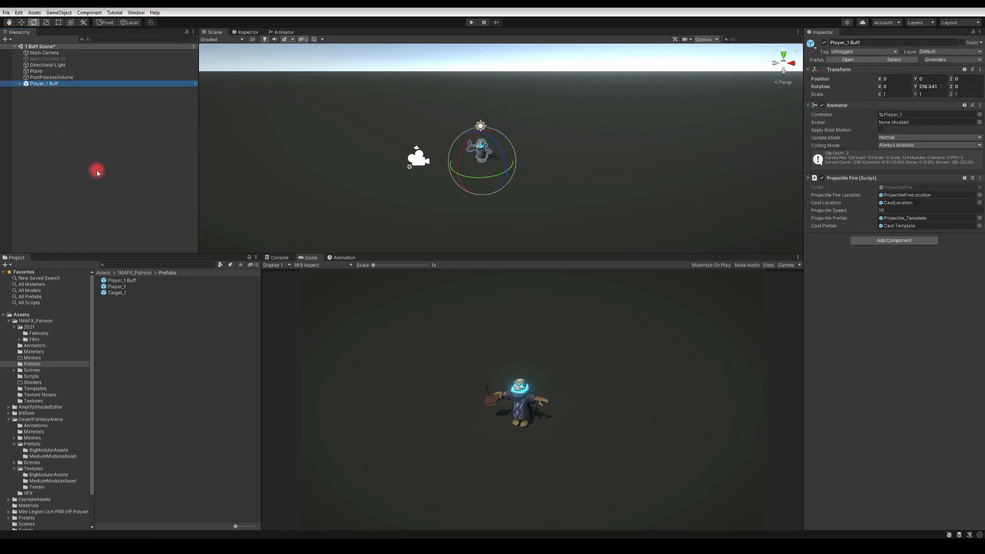
click(899, 115)
click(115, 293)
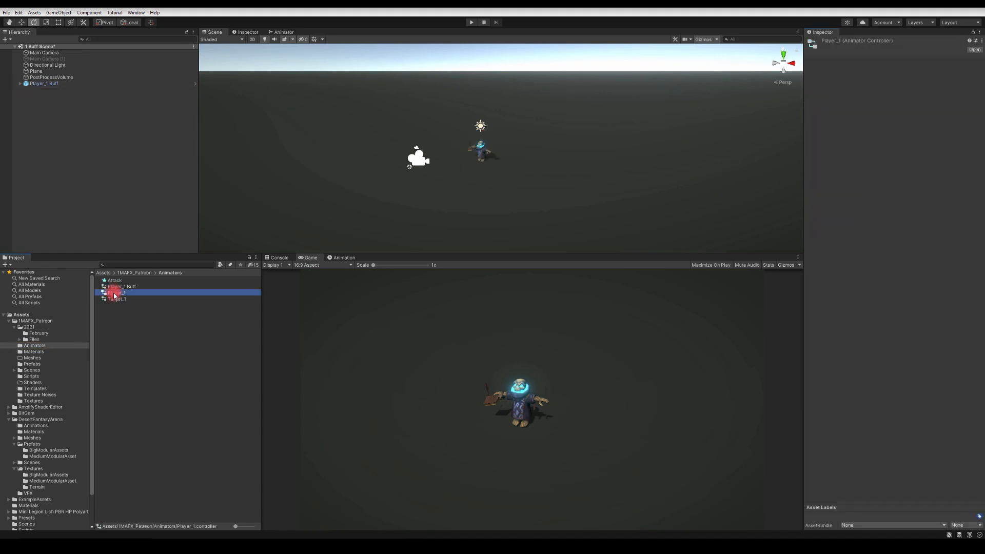
key(ctrl+d)
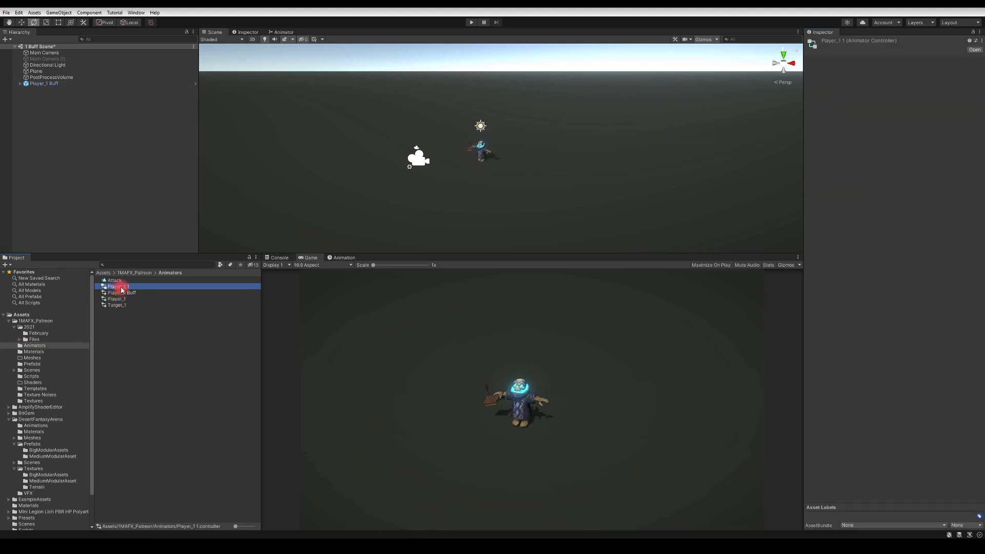
click(143, 287)
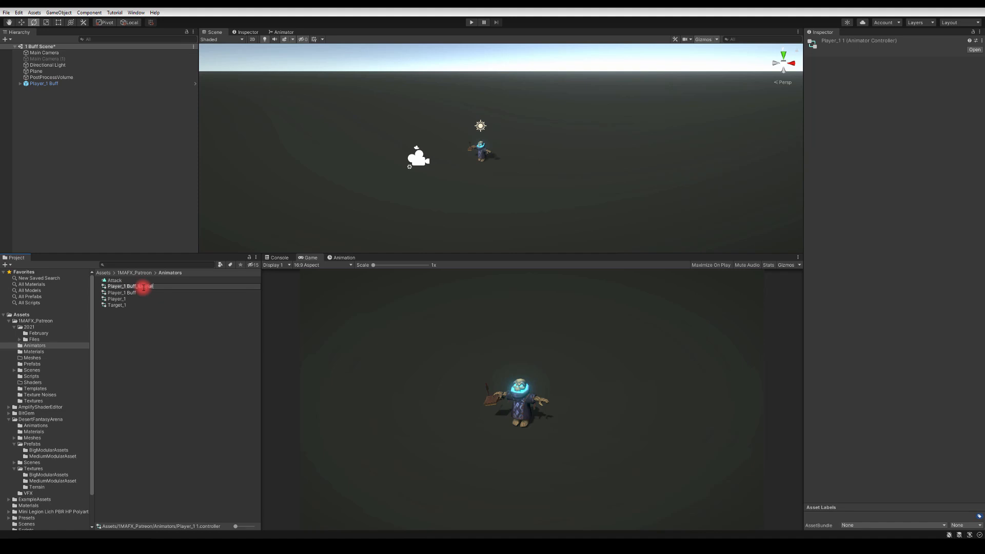
key(Return)
Step: Assign Player_1 Buff_tutorial as the Animator controller of Player_1 Buff and open it for editing
click(49, 84)
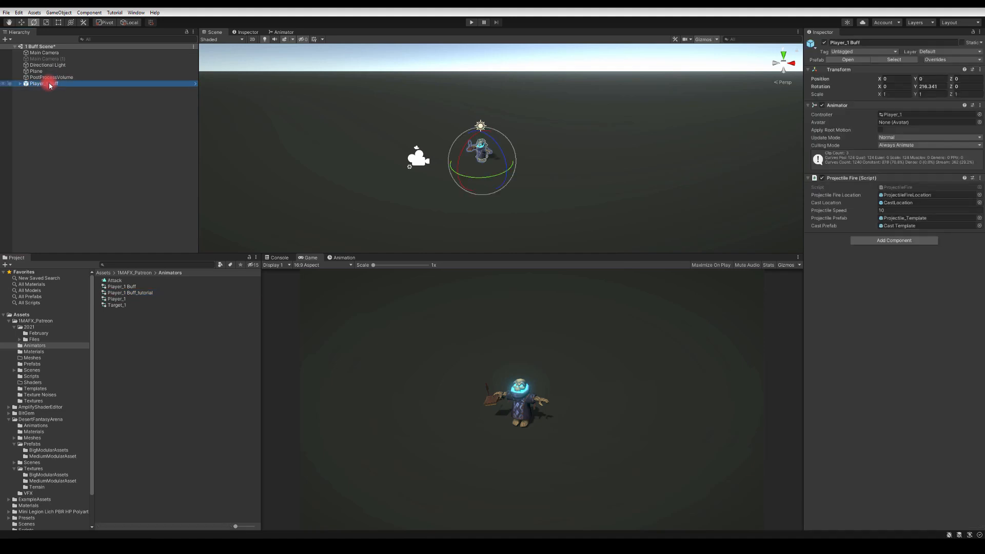
drag(131, 295, 896, 116)
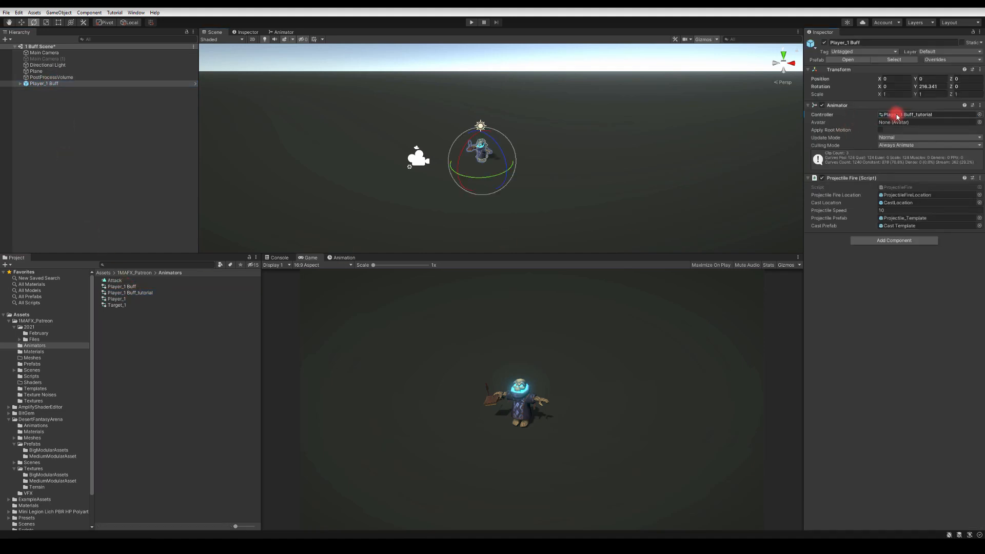
double_click(897, 116)
Step: Inspect the FireProjectile state and the Base Layer's Cast state, and locate Cast's motion clip in the project
click(570, 140)
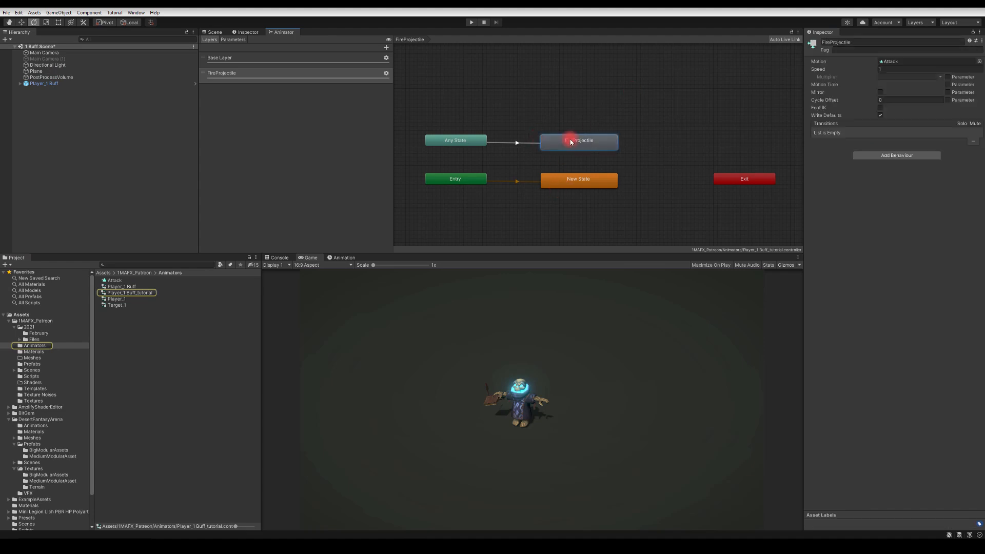
click(504, 112)
click(305, 65)
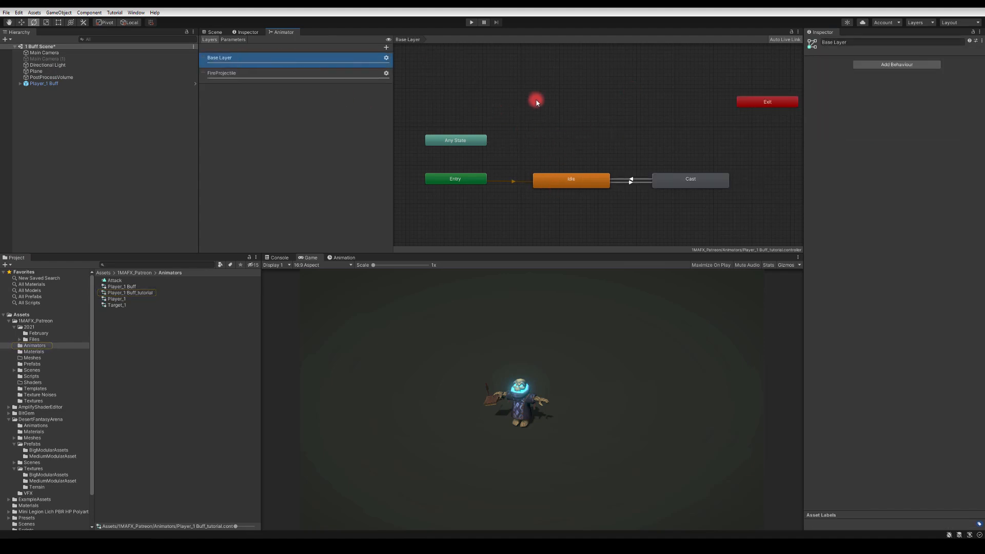
click(679, 179)
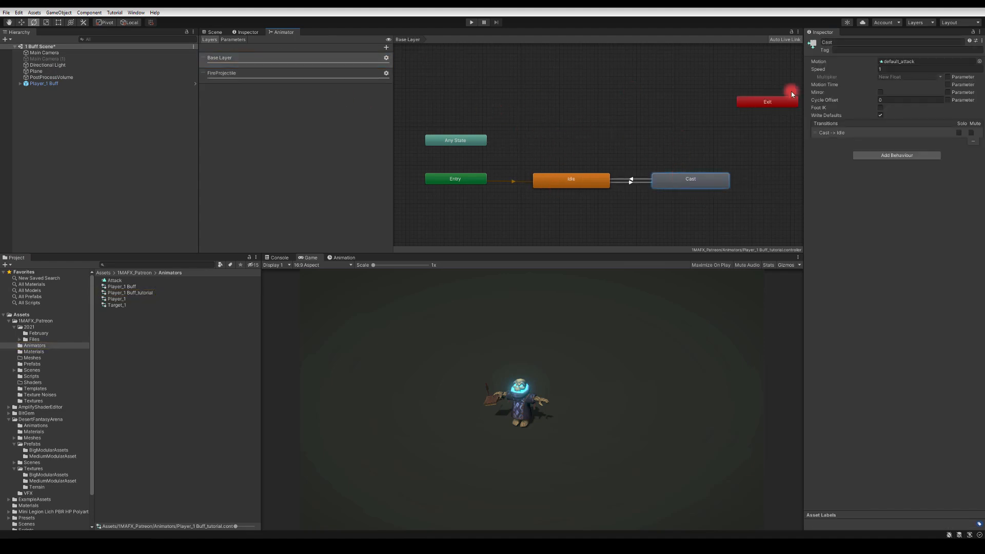
click(921, 62)
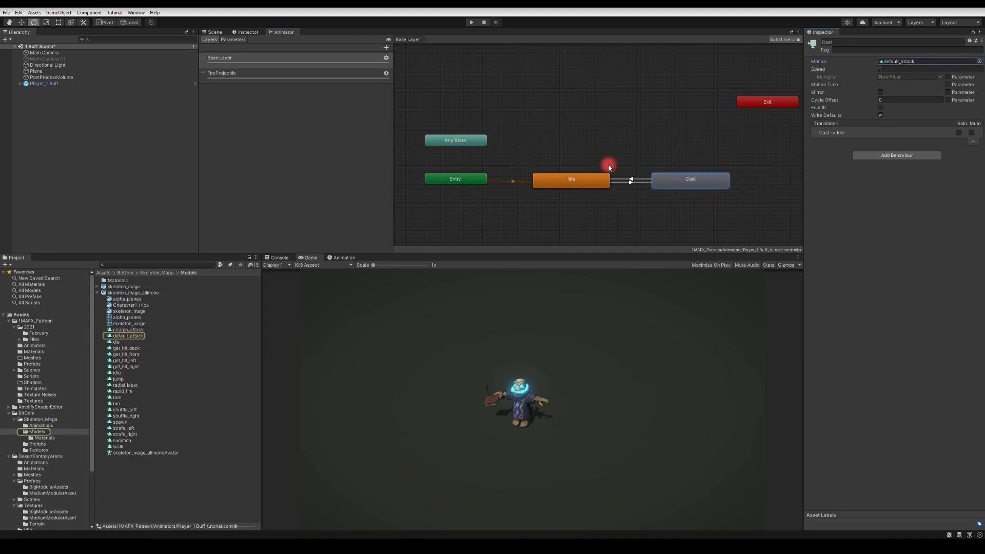
Step: Preview the summon animation clip and assign it as the motion of the Base Layer's Cast state
click(121, 441)
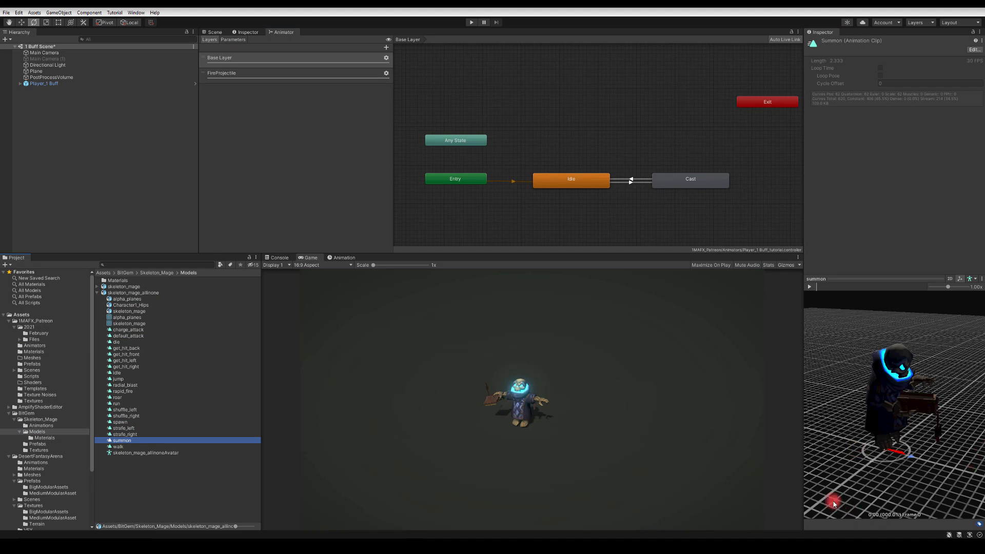
click(809, 287)
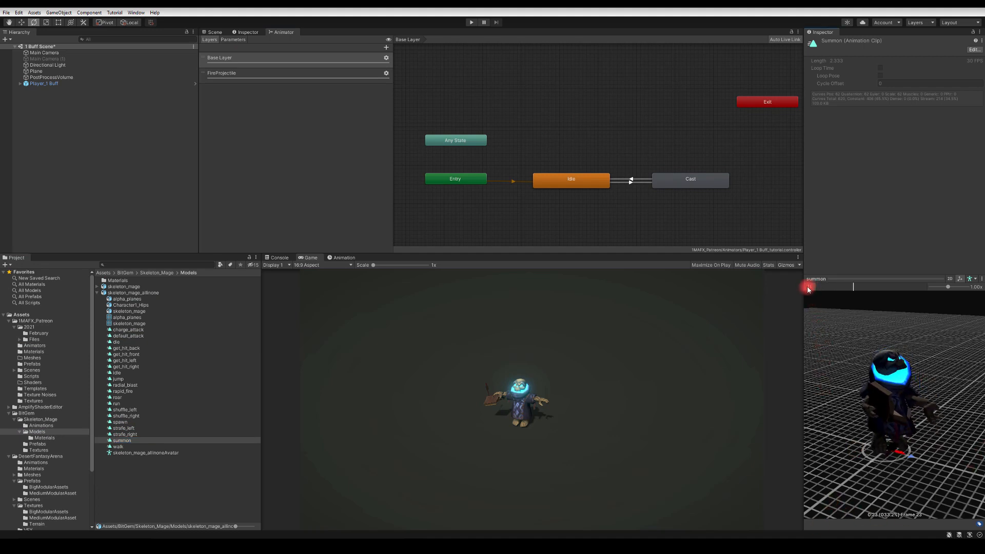
click(808, 288)
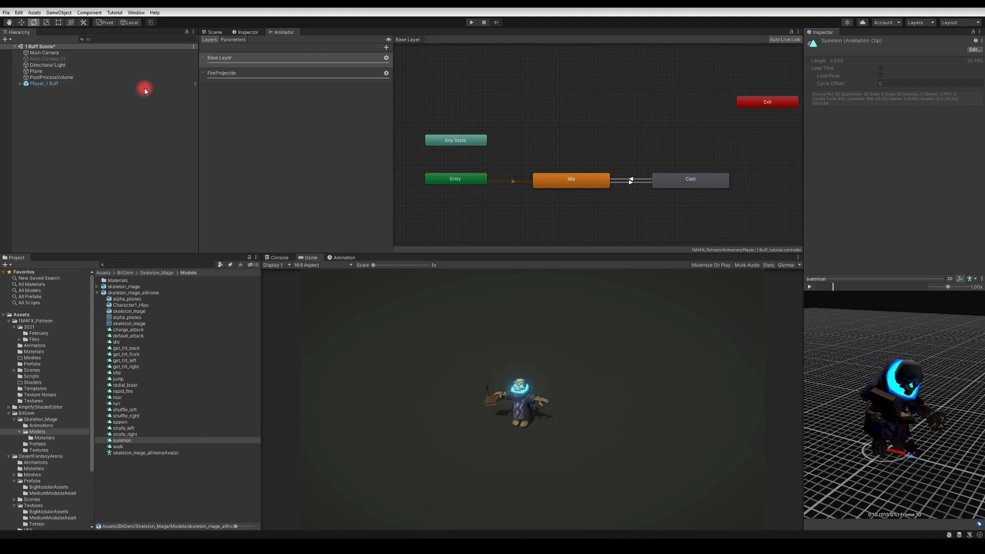
click(682, 182)
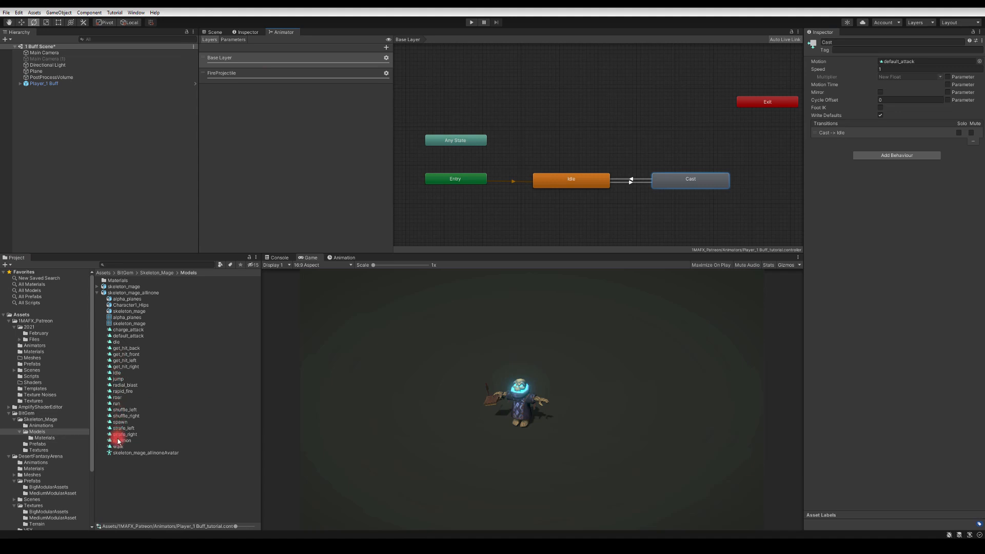
drag(119, 440, 891, 66)
Step: Examine the FireProjectile layer and the settings of its FireProjectile state
click(293, 73)
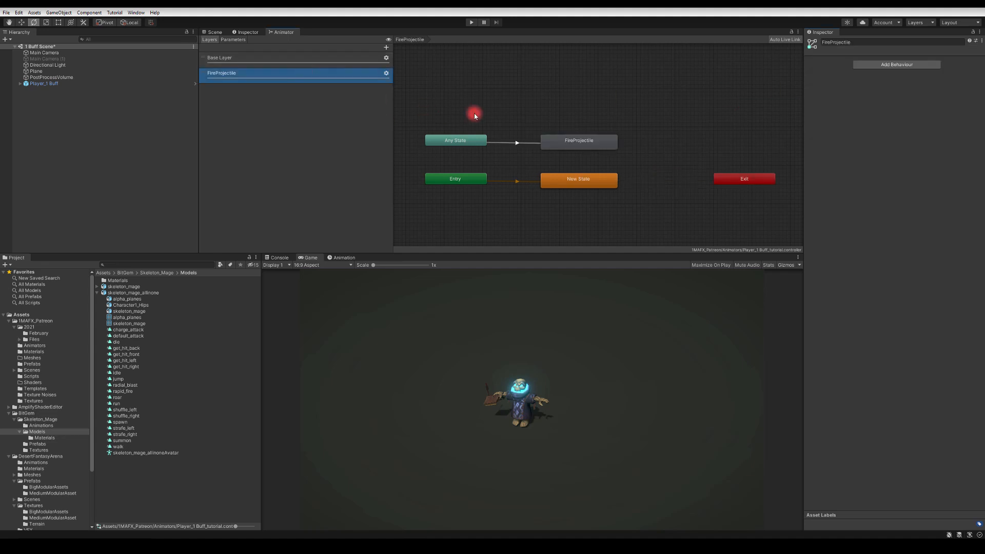
click(547, 146)
click(560, 183)
click(567, 145)
click(558, 132)
click(562, 148)
click(556, 144)
click(556, 144)
click(556, 114)
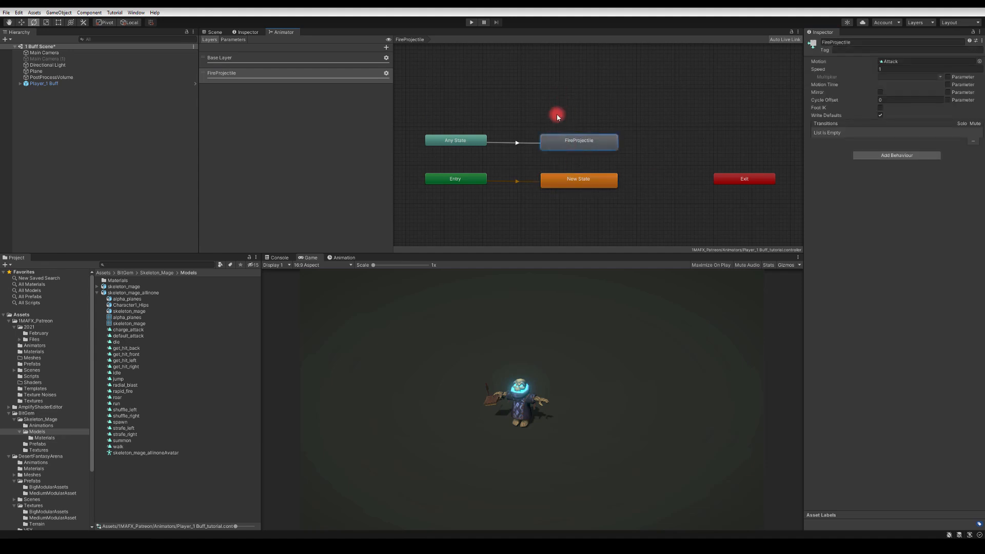
click(552, 141)
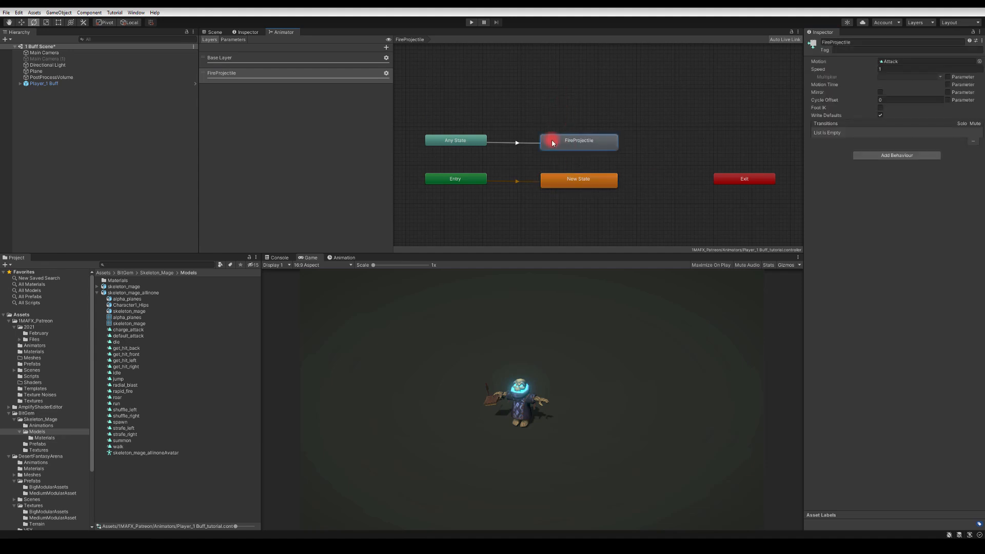
Step: Show the Attack clip's animation timeline and scrub through it to the end
click(342, 258)
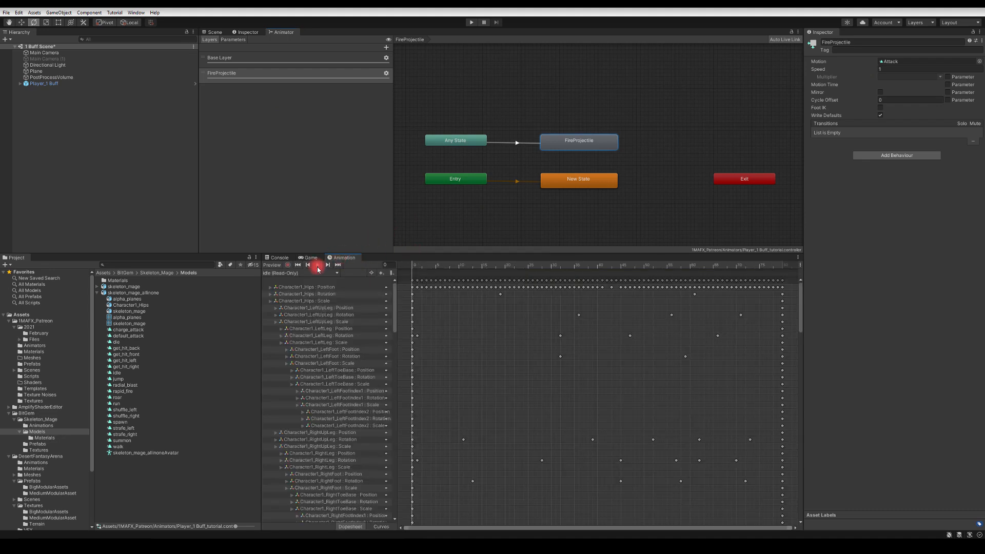
click(300, 273)
click(282, 281)
drag(440, 266, 789, 269)
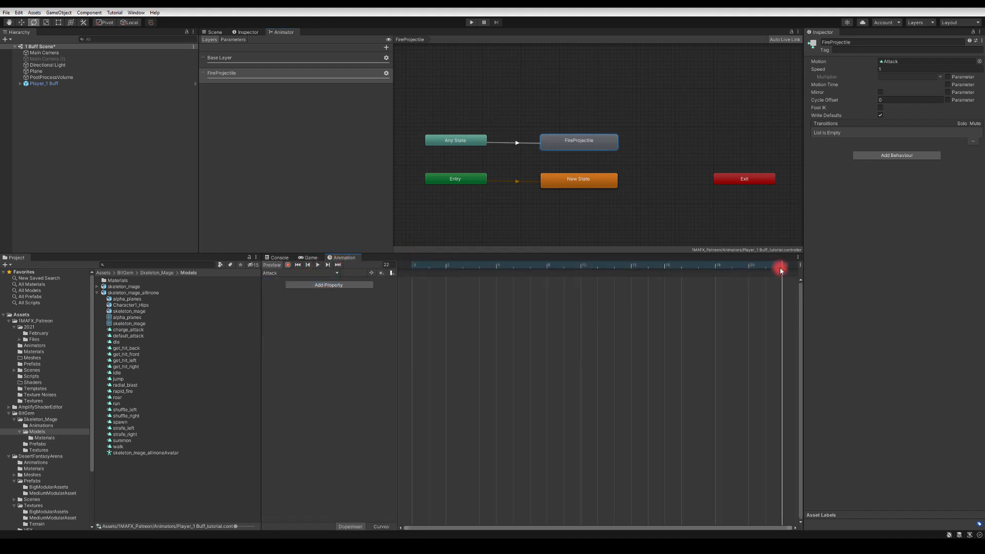
Step: Switch the timeline to the summon clip and scrub to about frame 14 to examine the character's casting pose in the scene
click(280, 272)
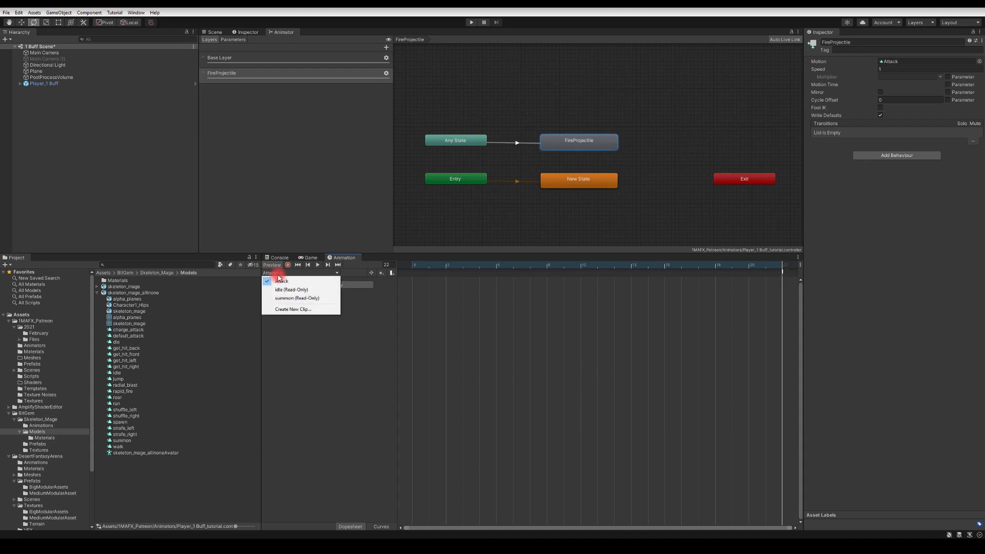
click(278, 301)
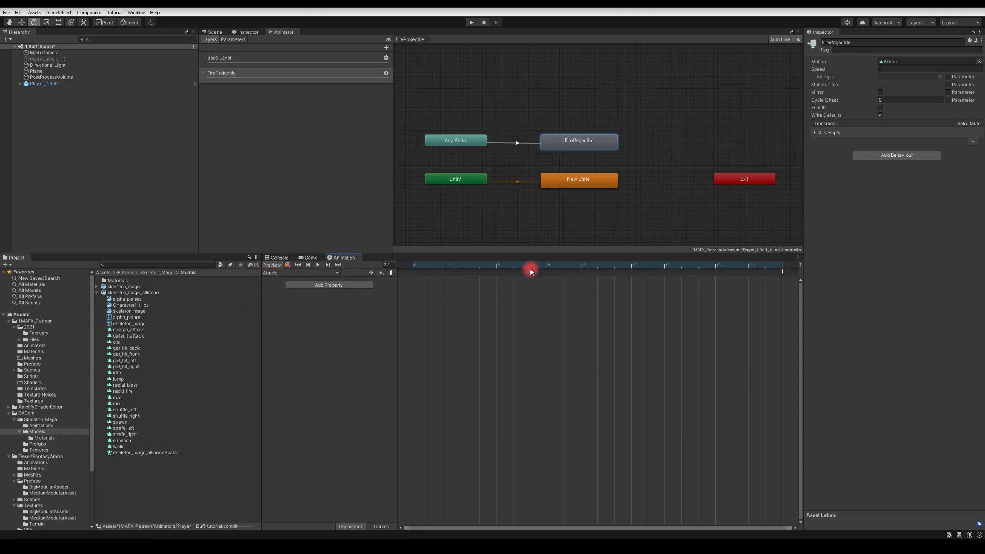
drag(595, 266, 477, 243)
click(211, 32)
scroll(442, 165, up, 6)
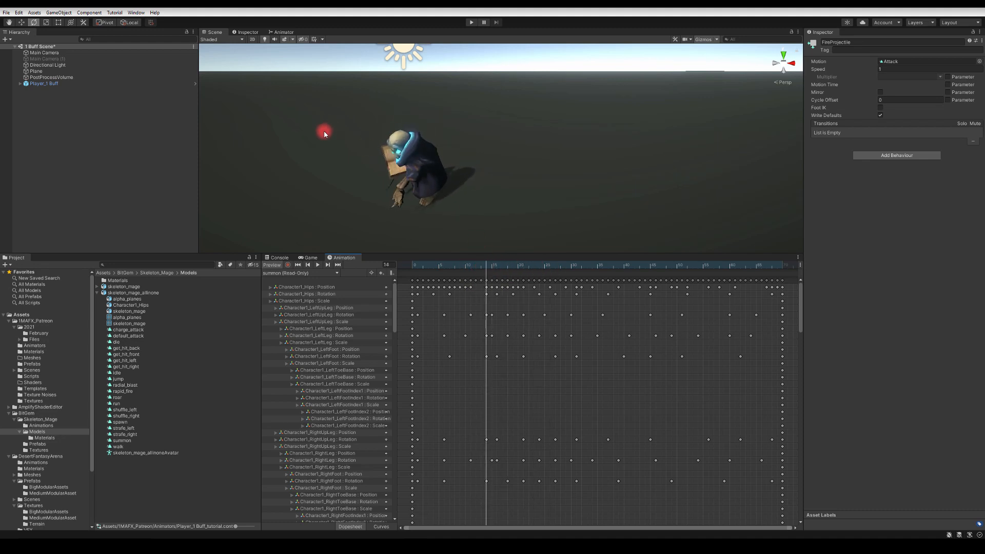
Step: Show the game view and apply all overrides of Player_1 Buff to its prefab, then expand its child objects
click(308, 257)
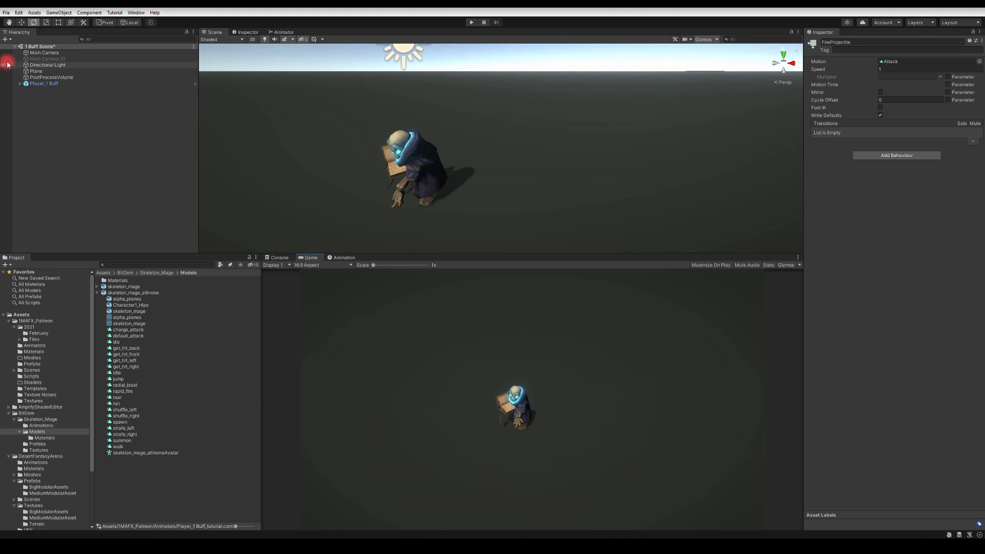
click(48, 84)
click(934, 59)
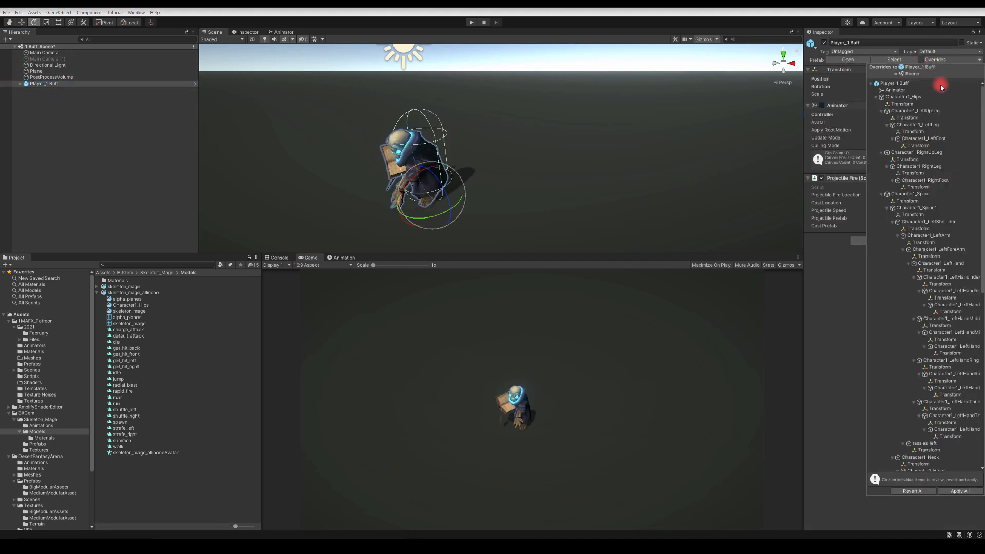
click(960, 492)
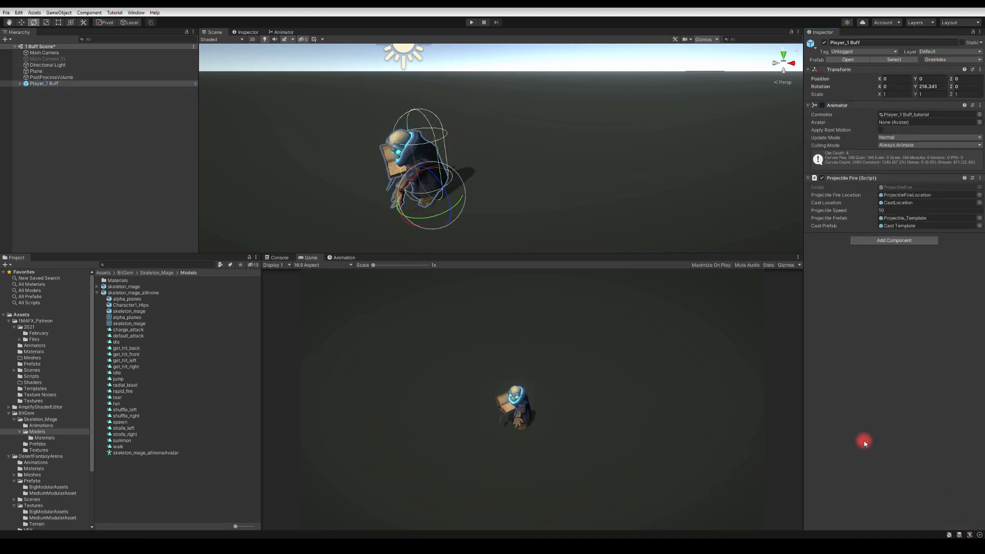
click(19, 84)
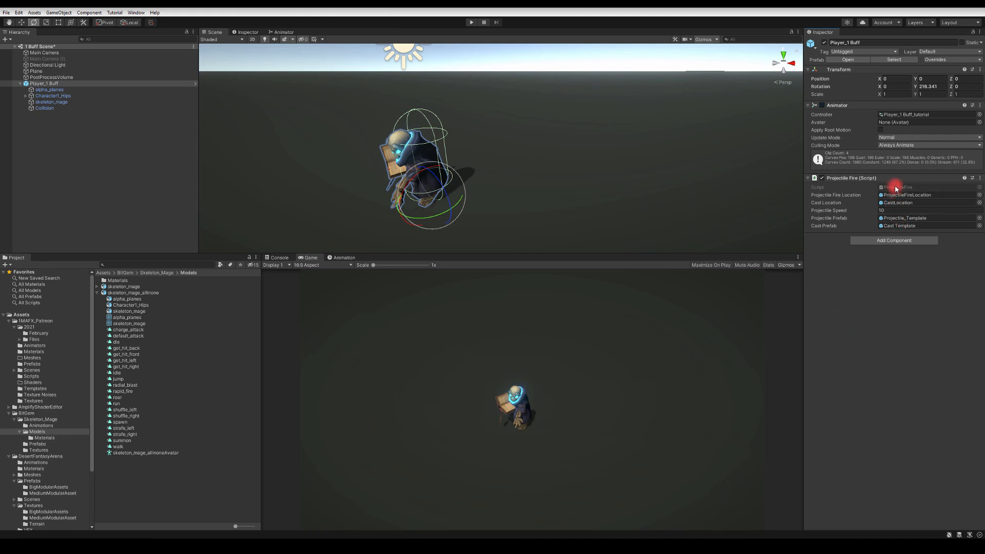
right_click(852, 178)
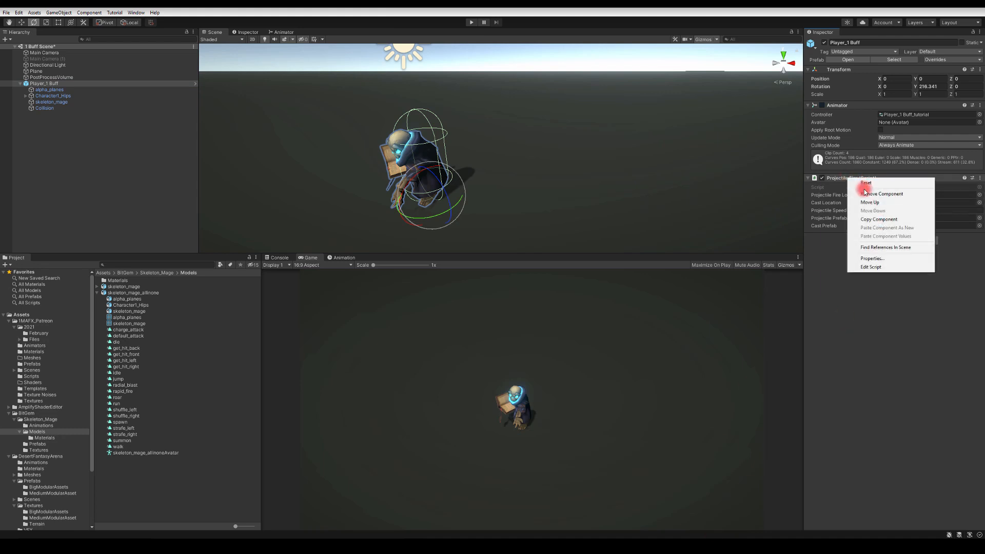
click(865, 189)
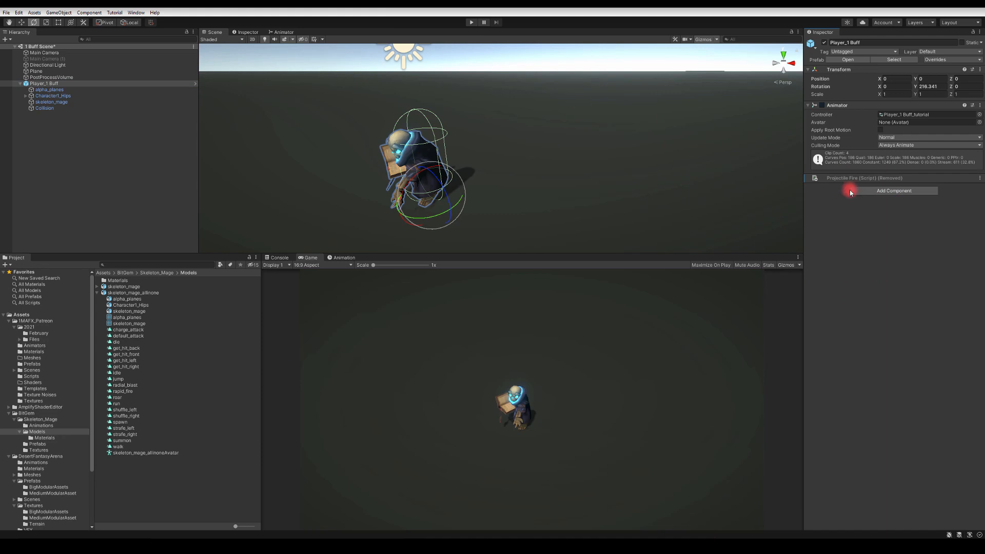
key(ctrl+z)
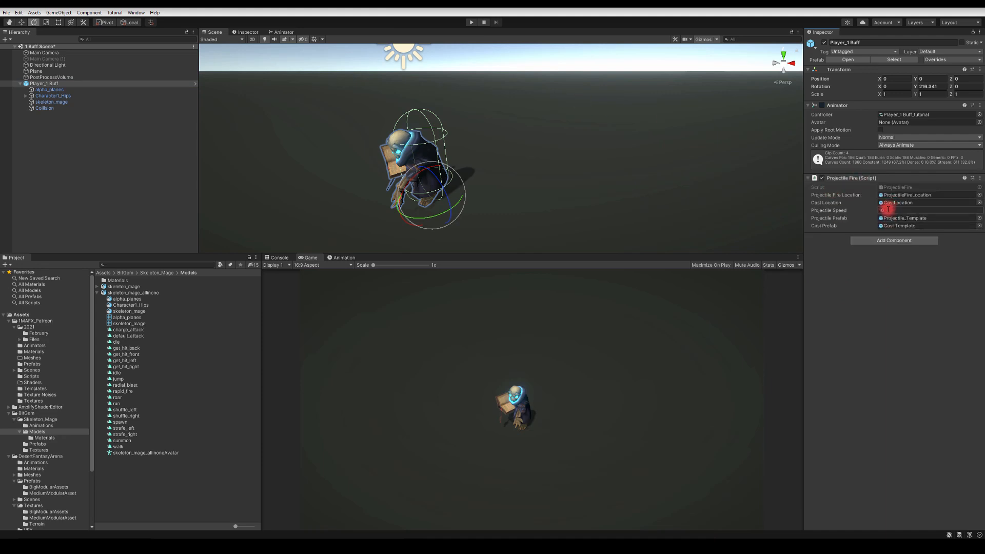
Step: Clear the Projectile Prefab reference of the Projectile Fire script, set Projectile Speed to 0, and apply all overrides to the Player_1 Buff prefab
click(893, 218)
key(Delete)
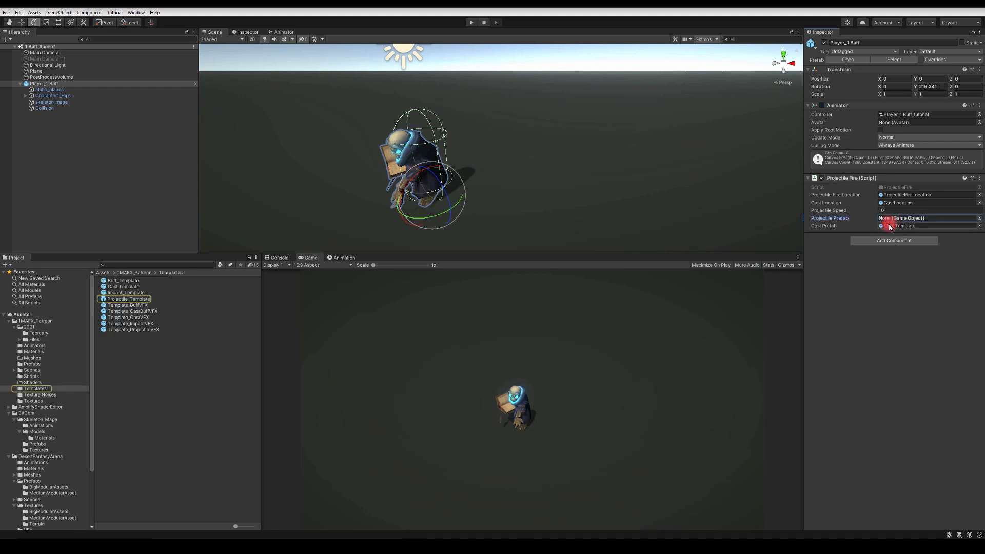
click(890, 227)
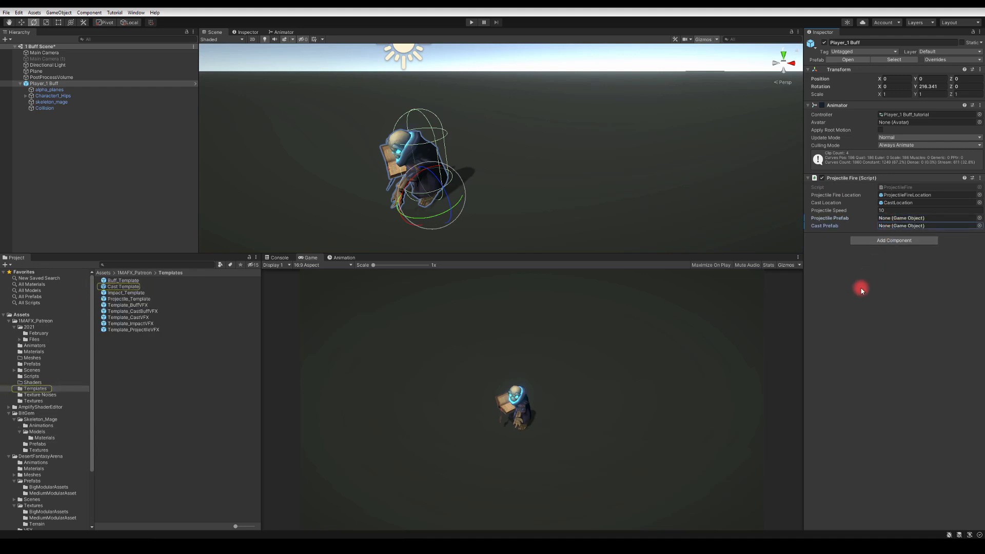
click(882, 209)
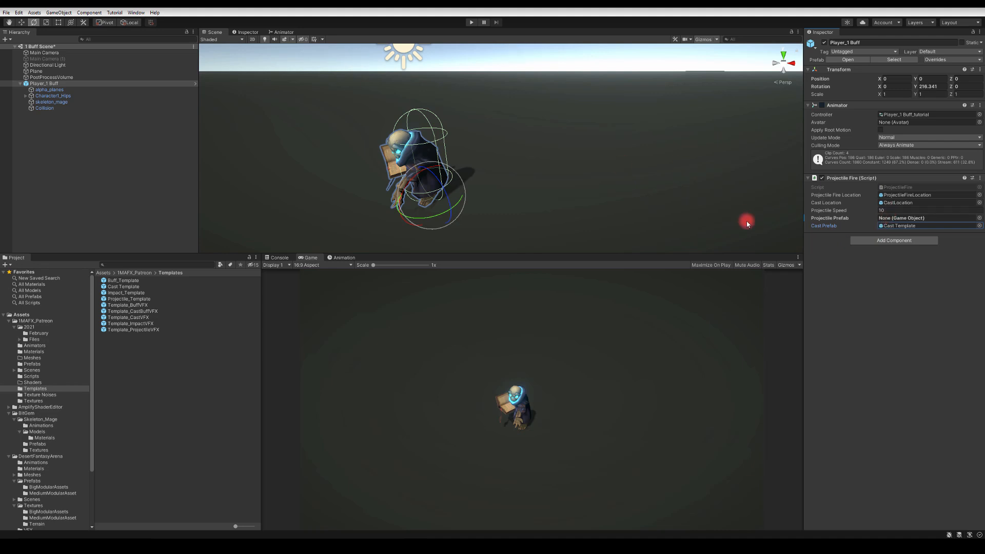
click(888, 209)
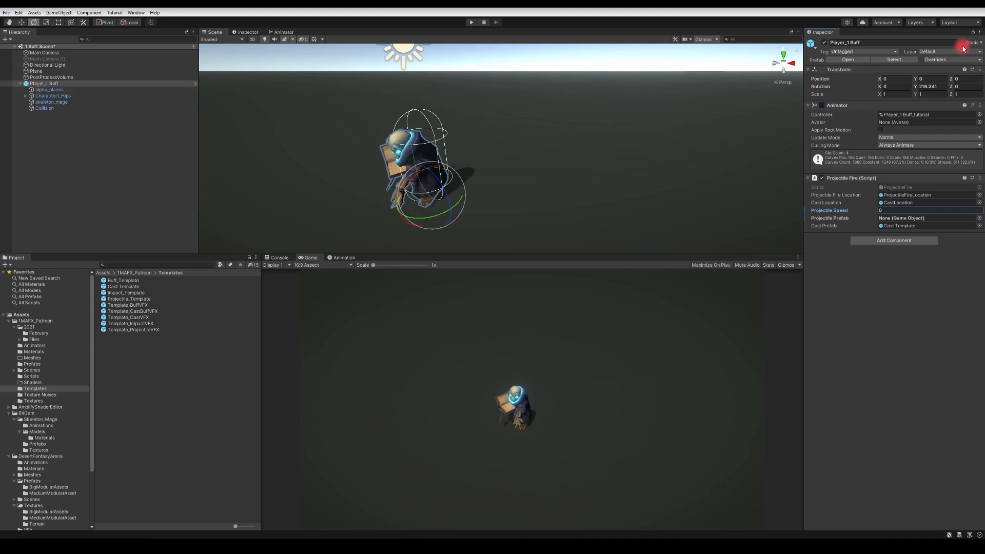
click(951, 60)
click(958, 121)
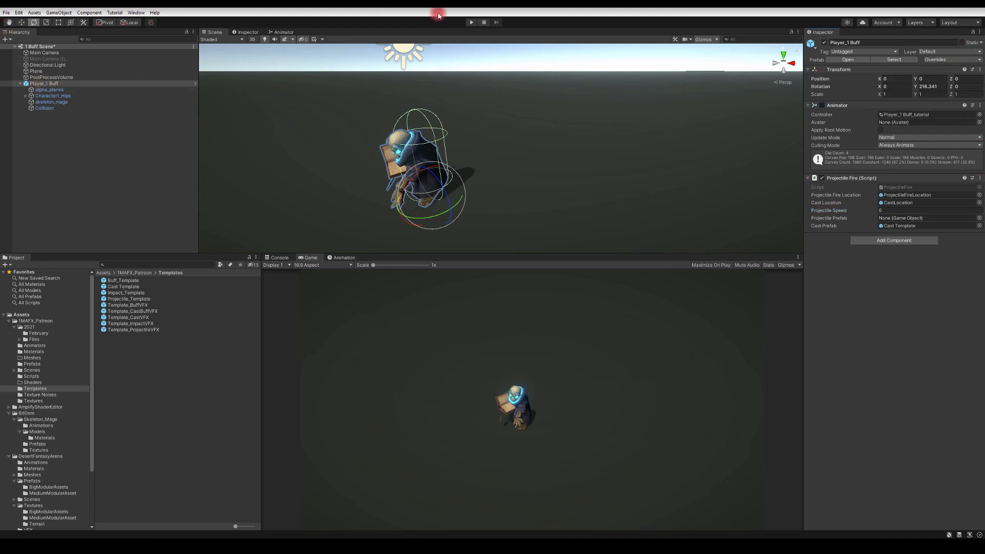
Step: Play-test the scene to check the character's cast without a projectile, and stop play mode
click(471, 23)
click(507, 291)
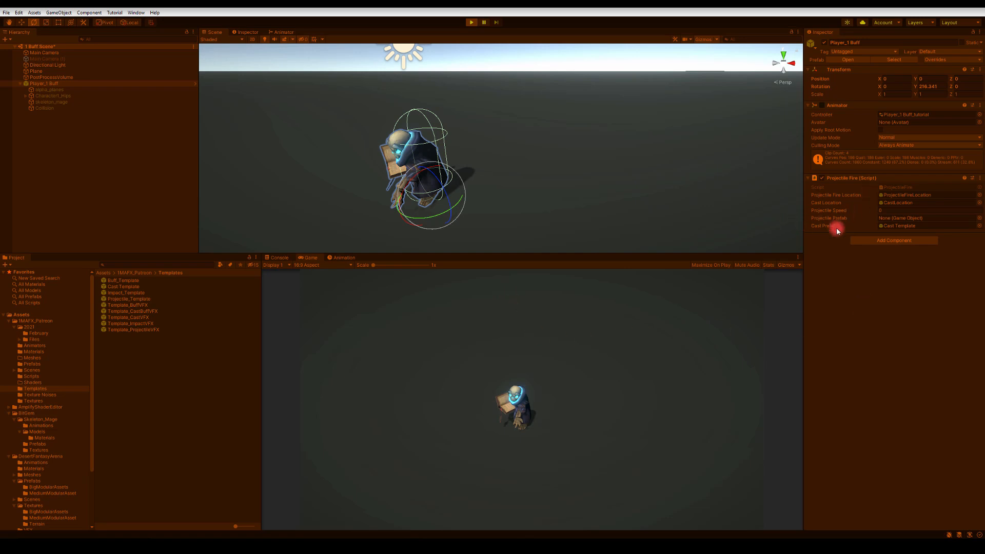
click(653, 347)
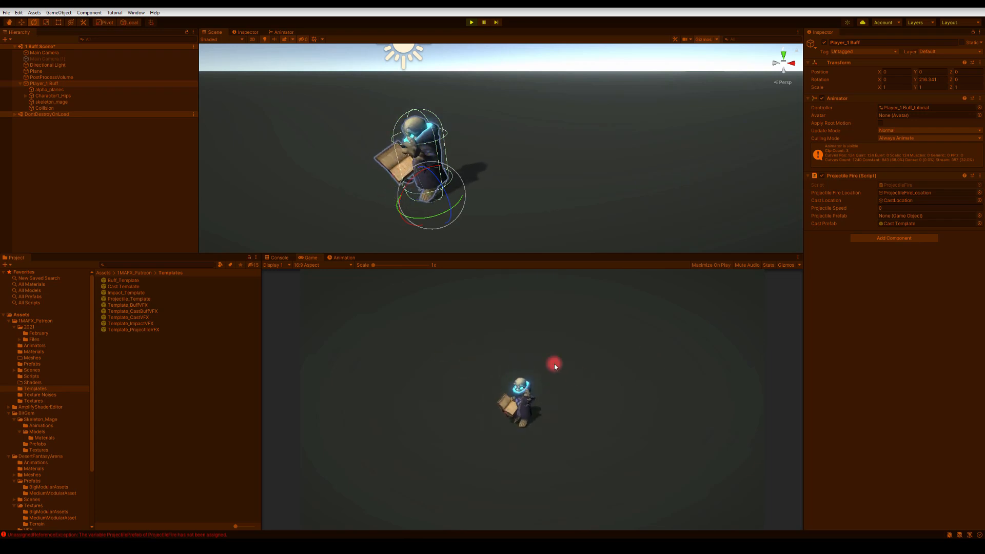
click(471, 22)
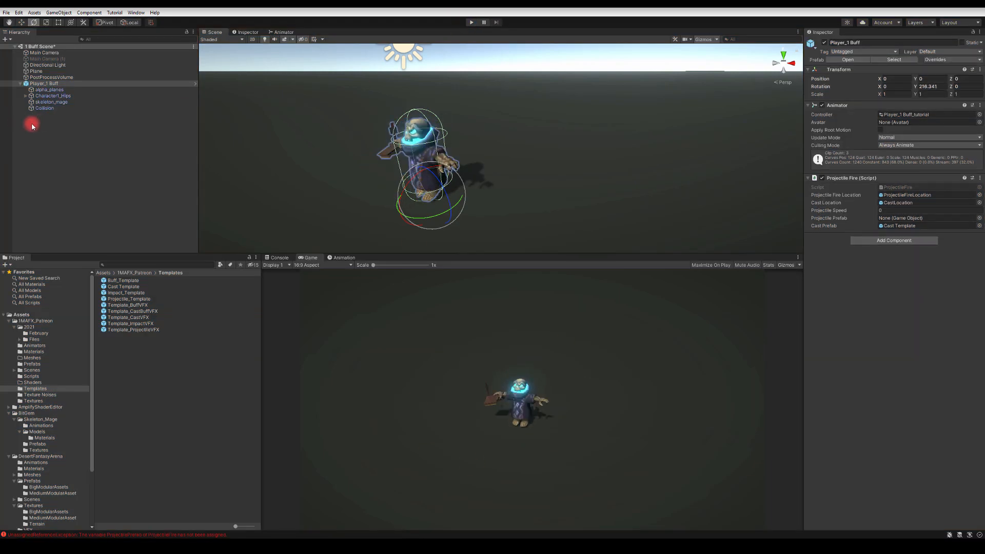
Step: Examine the bones and meshes under Player_1 Buff and the area around the feet for a suitable buff attachment point
click(38, 96)
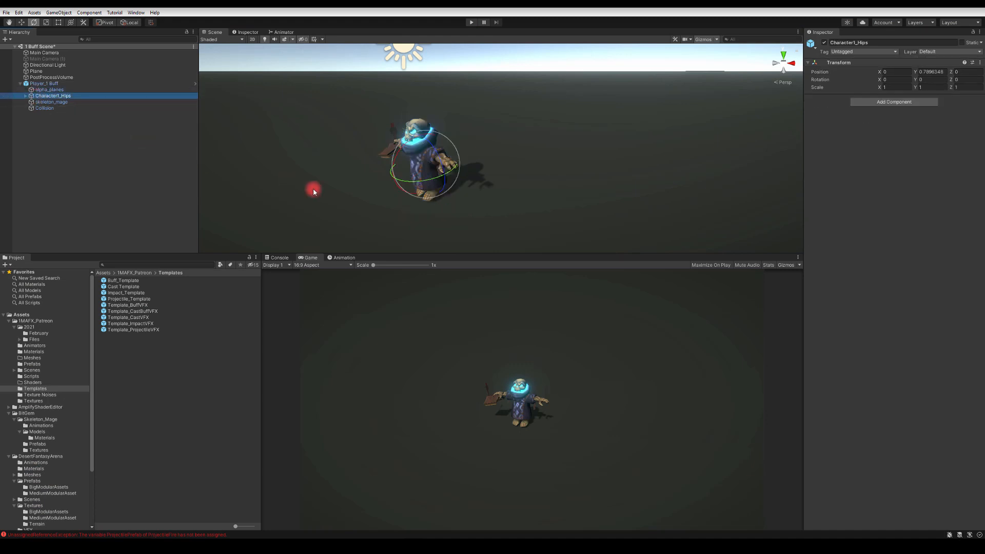
key(Right)
click(46, 145)
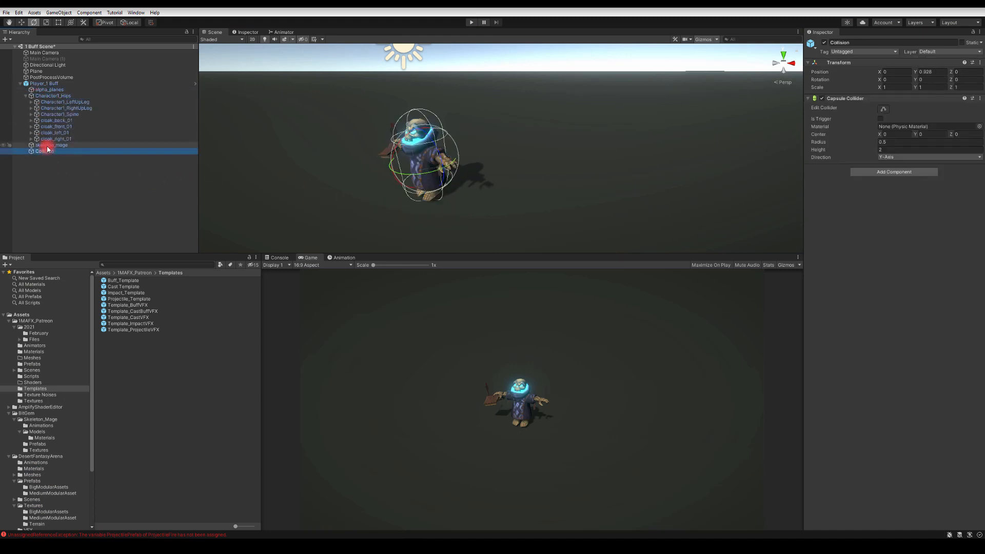
click(51, 108)
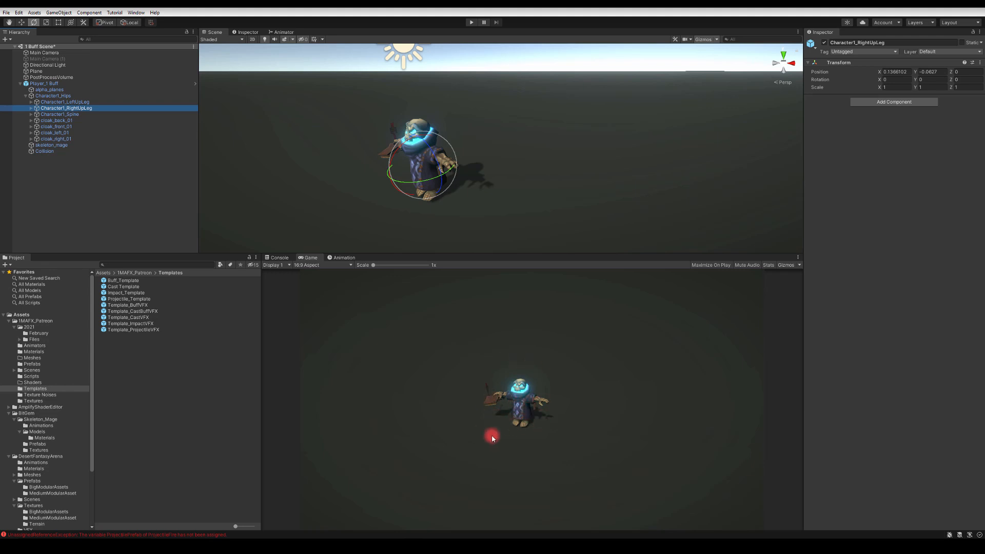
scroll(420, 214, up, 5)
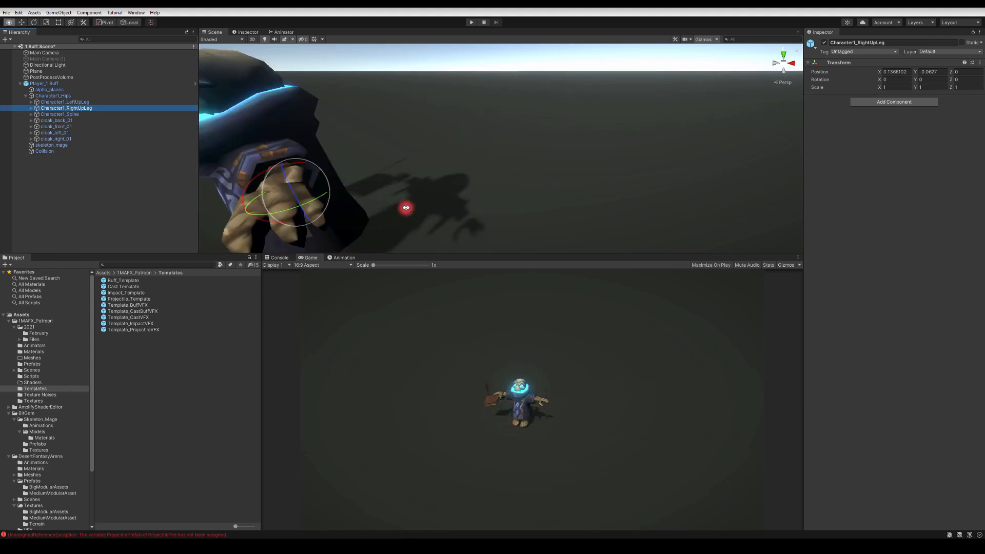
alt+drag(406, 208, 417, 189)
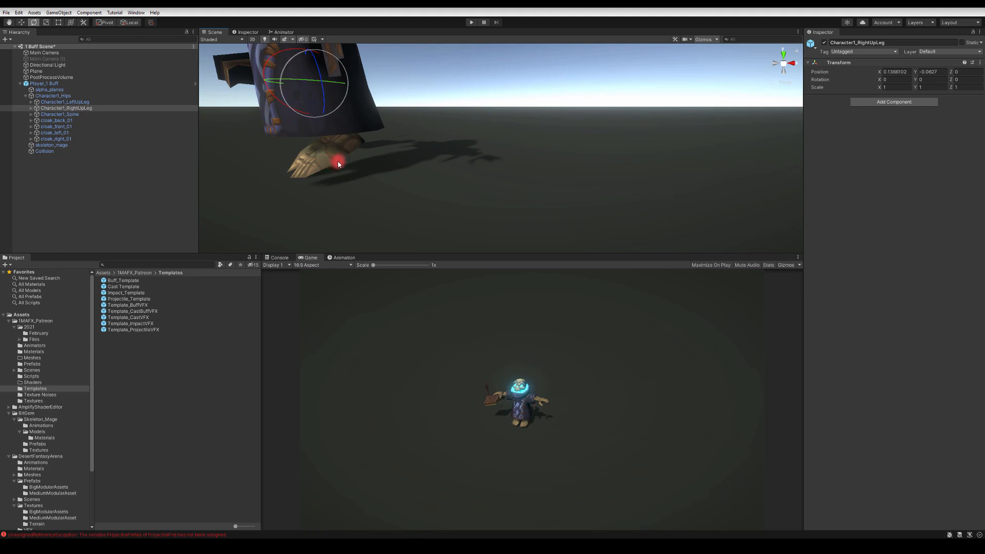
click(57, 95)
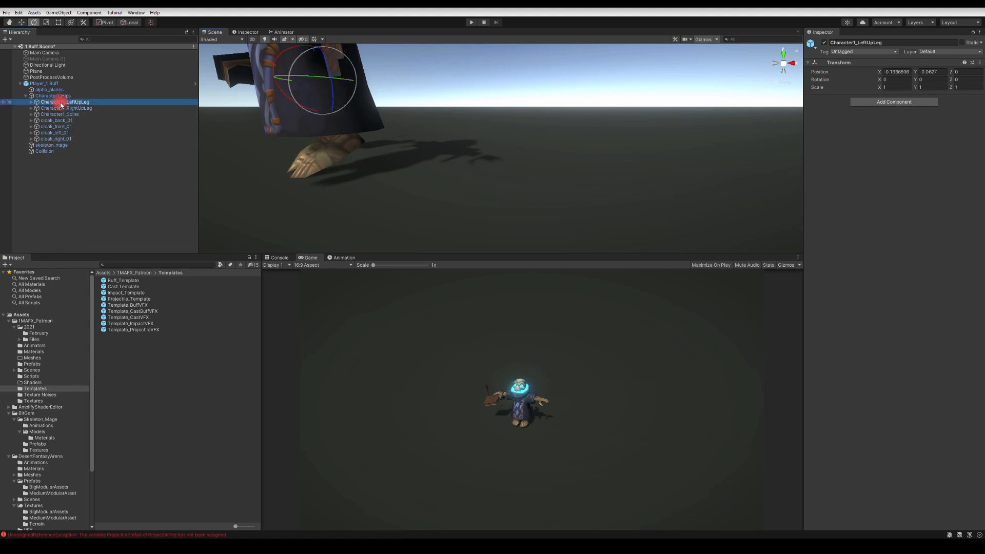
click(50, 90)
click(53, 121)
click(53, 133)
click(48, 144)
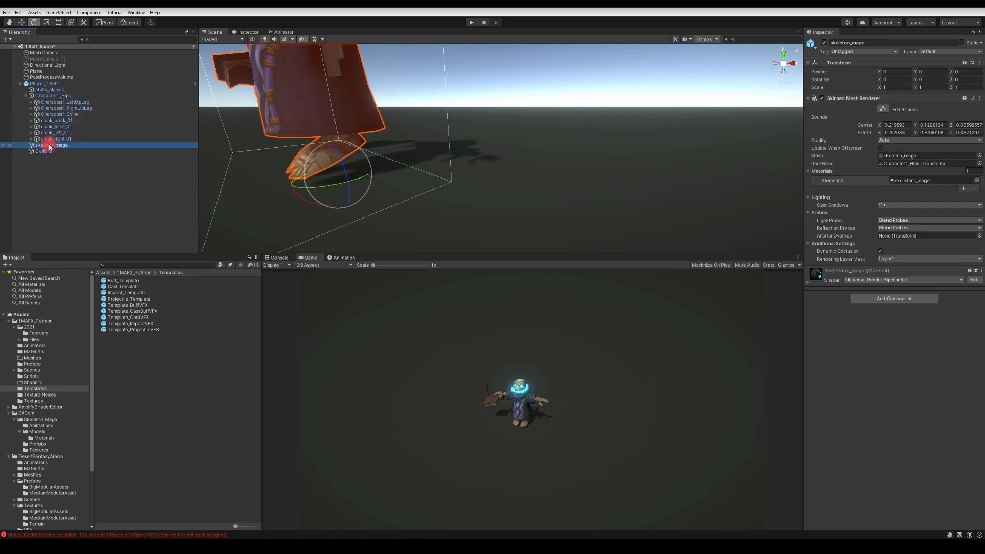
click(39, 89)
Step: Create an empty child object named BuffLocation under Character1_Hips
click(41, 96)
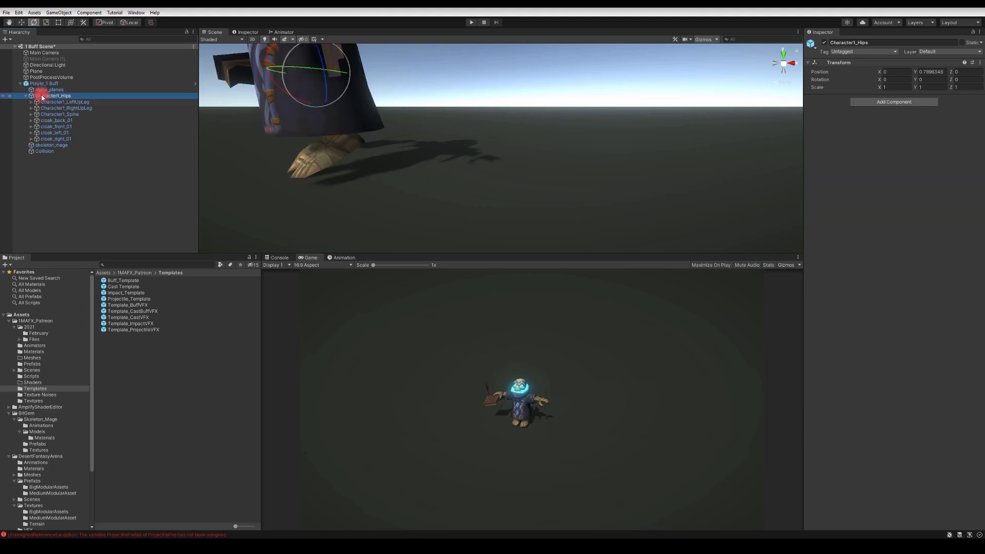
click(9, 40)
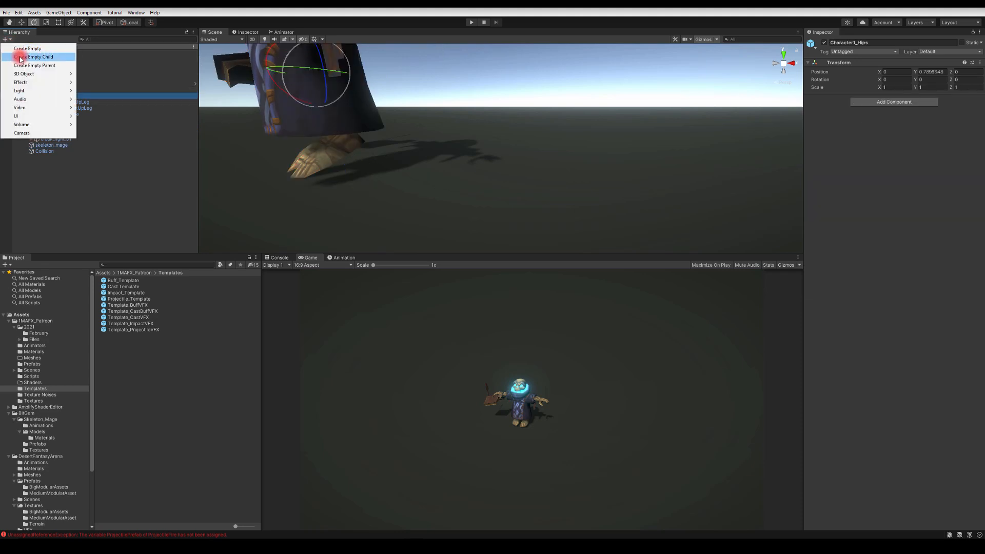
click(21, 58)
text(B)
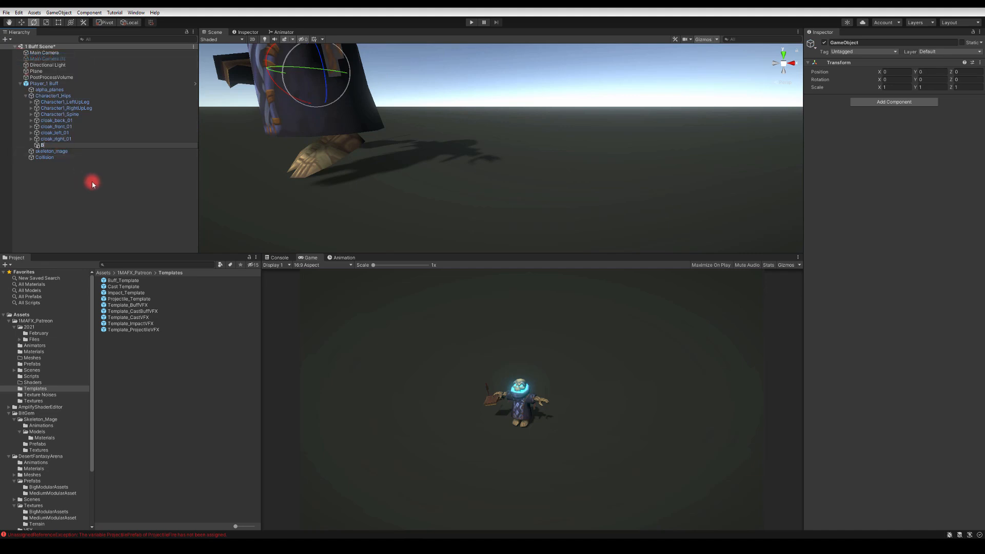
text(uffLocation)
key(Return)
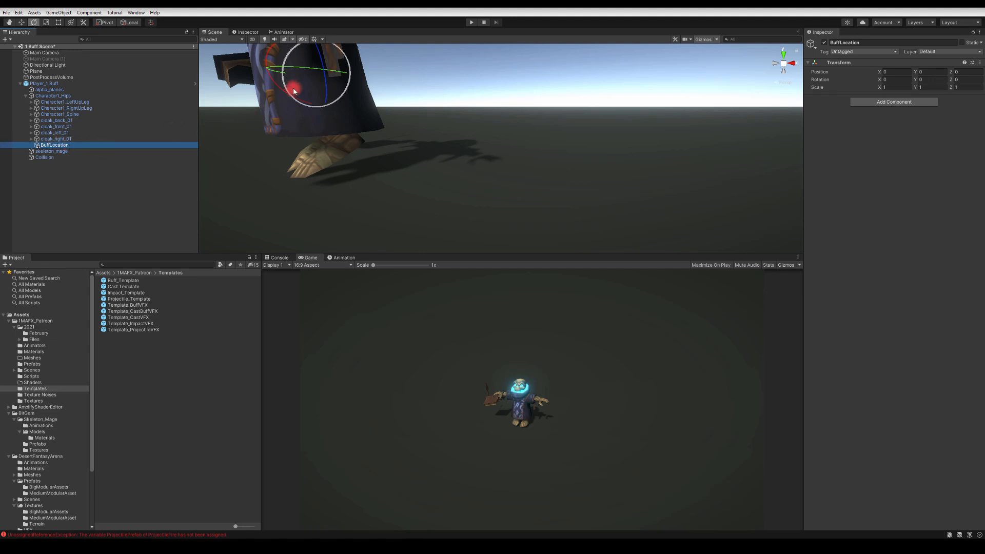
Step: Move BuffLocation down to the character's feet, to a Y position of about -0.69
key(w)
drag(309, 48, 328, 140)
alt+drag(461, 163, 435, 156)
drag(270, 98, 269, 88)
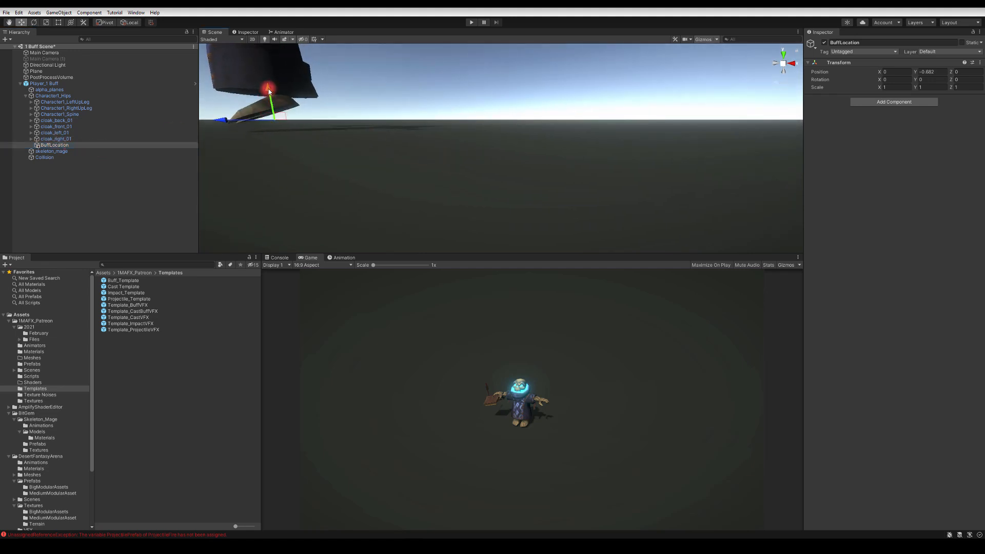
middle_drag(332, 152, 416, 167)
alt+drag(416, 167, 425, 179)
alt+drag(428, 170, 2, 175)
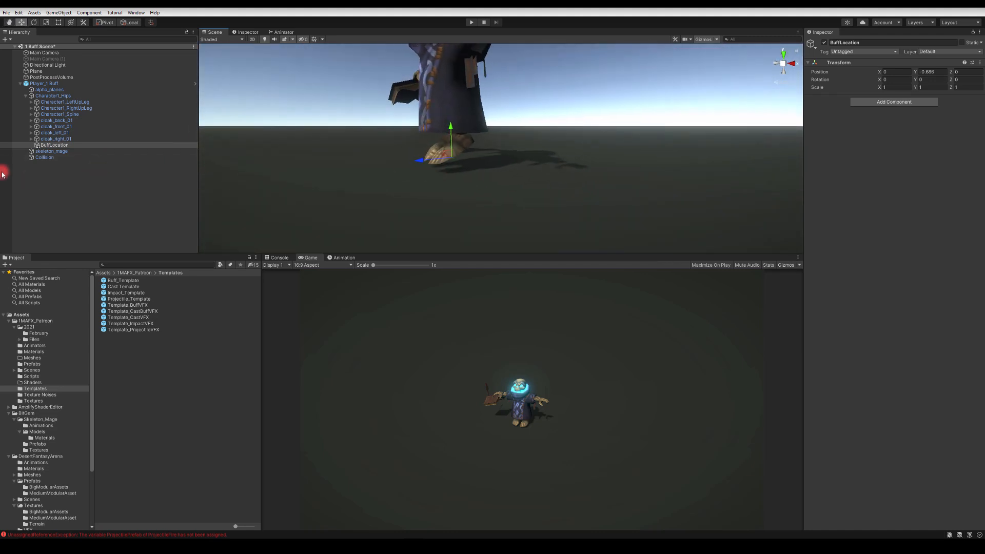
Step: Apply the added BuffLocation object to the Player_1 Buff prefab
click(41, 84)
click(931, 61)
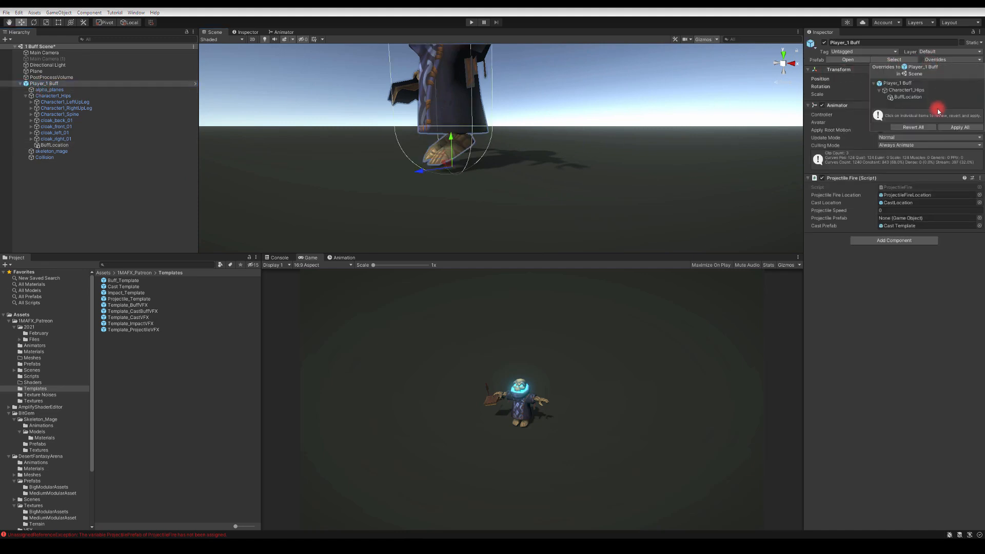
click(946, 127)
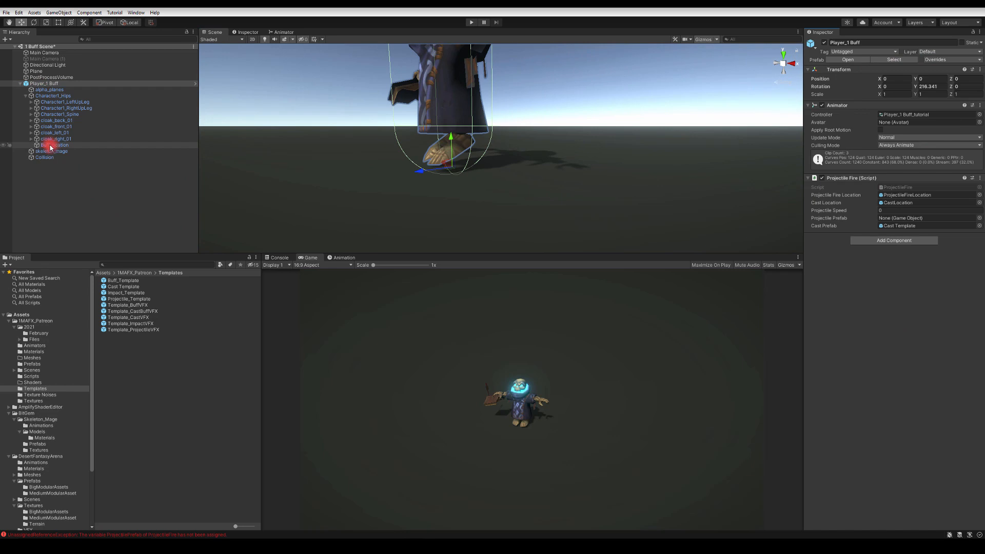
drag(51, 145, 882, 261)
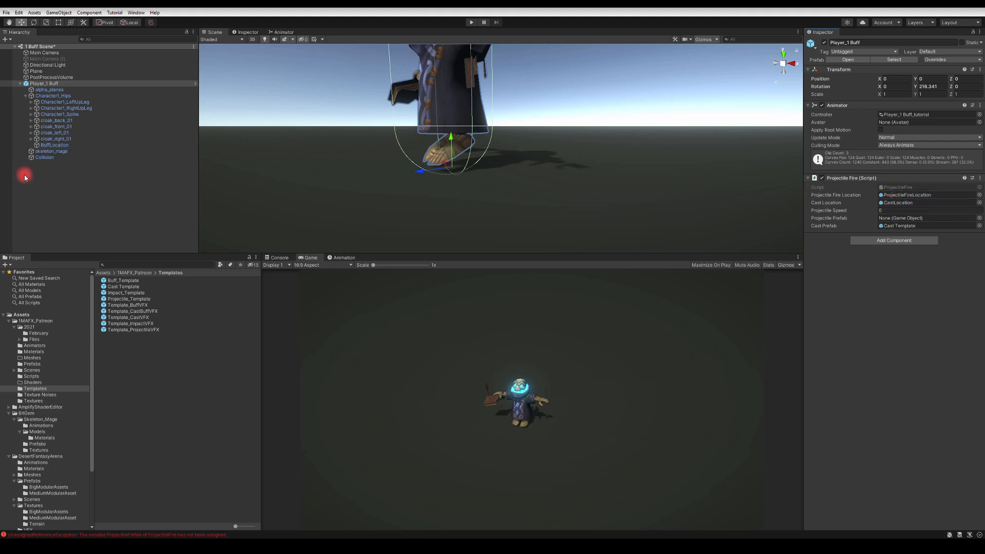
Step: Duplicate the ProjectileFire script in the Scripts folder and rename the copy Buff
click(898, 188)
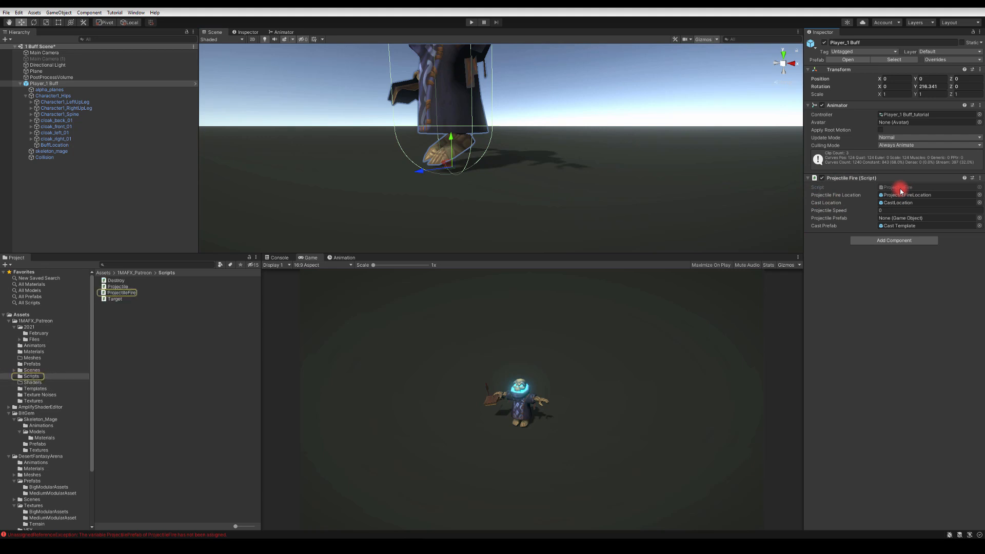
click(121, 292)
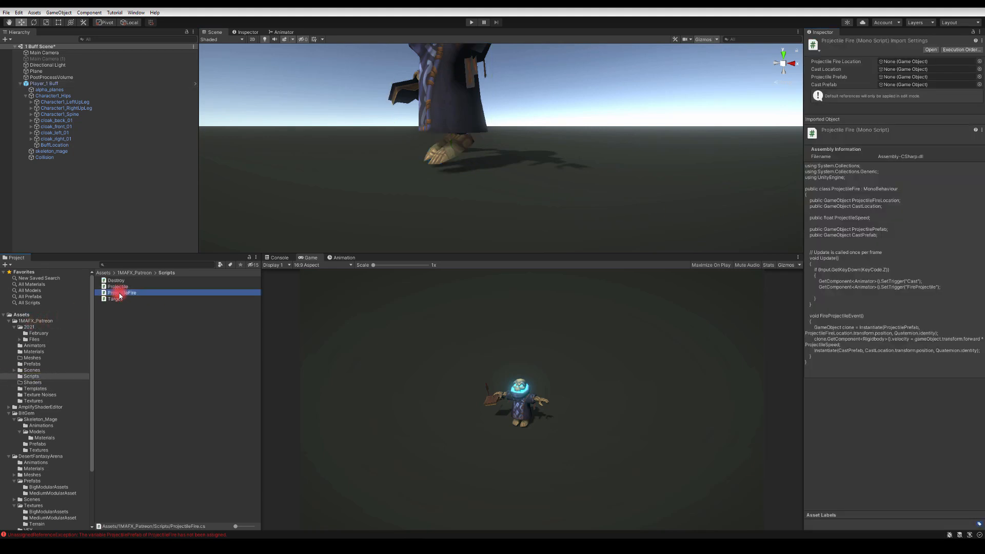
key(ctrl+d)
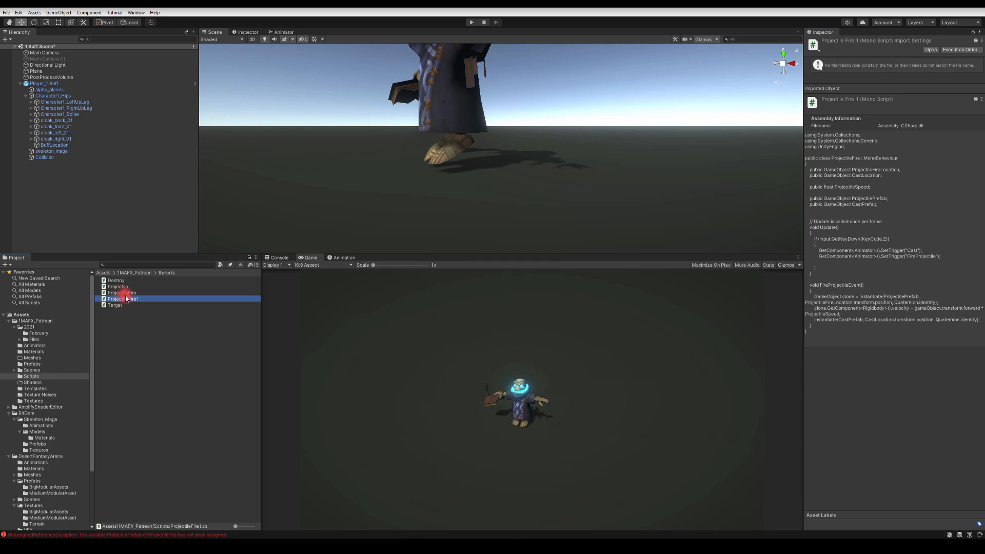
click(132, 299)
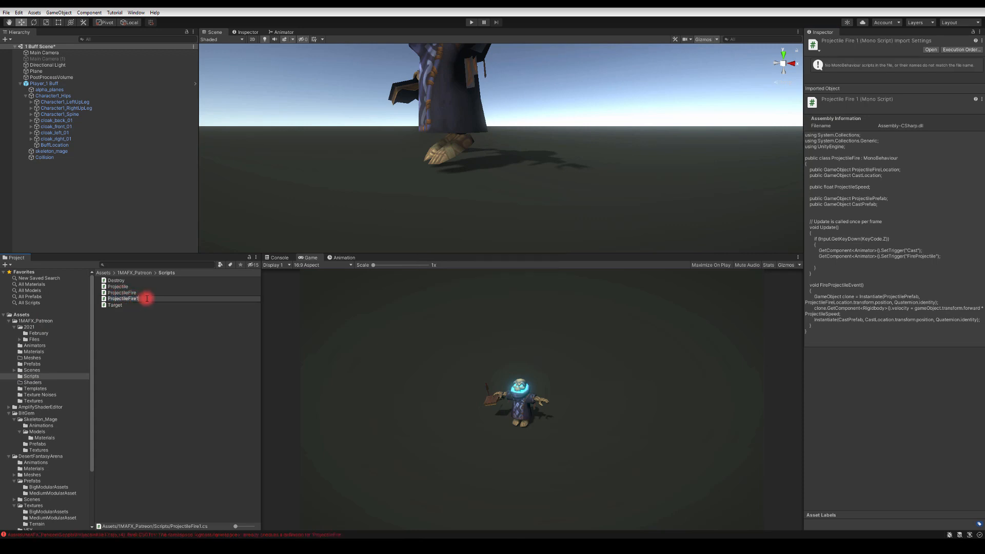
text(B)
key(Return)
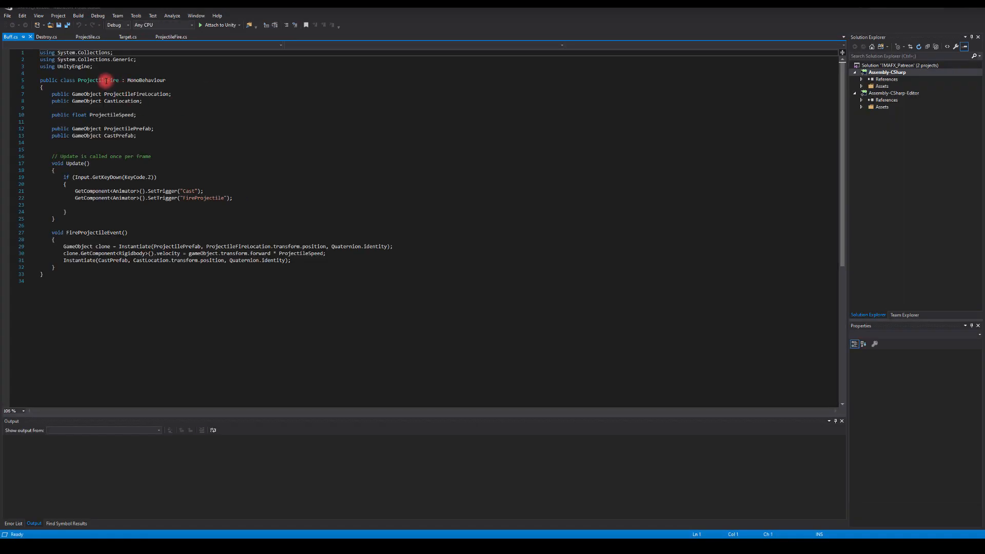
Step: Rename the class in the Buff script to Buff, save the file and return to Unity
click(103, 81)
text(Buff)
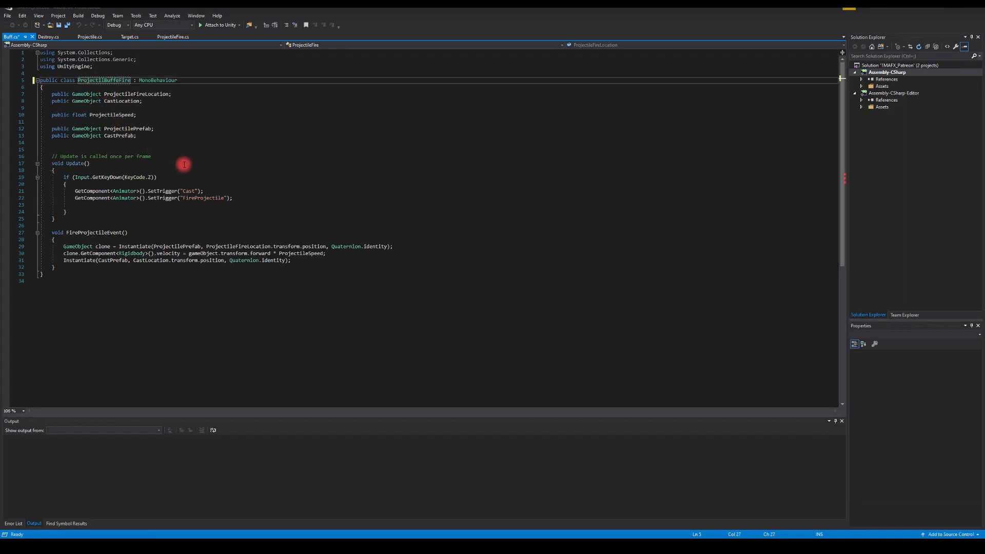
double_click(94, 80)
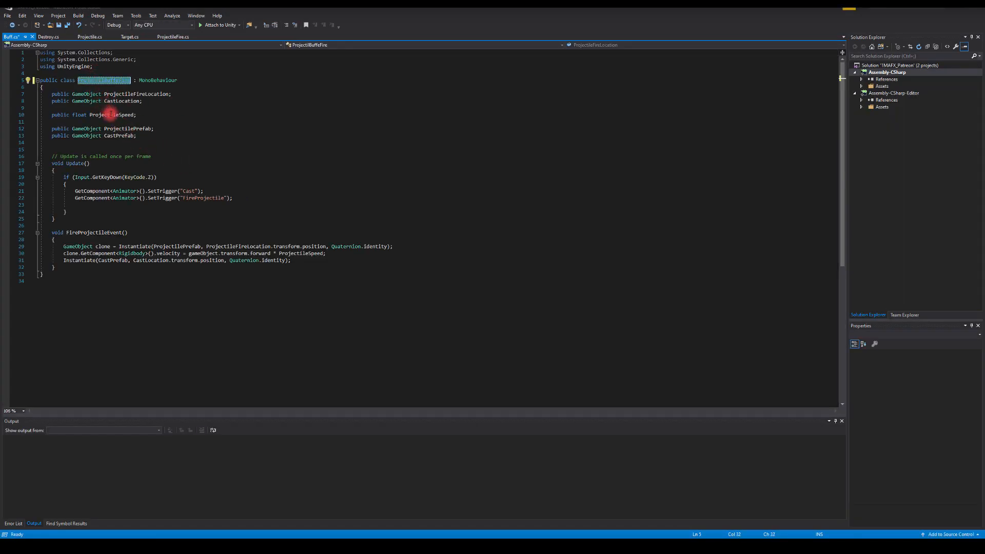
text(Buff)
key(ctrl+s)
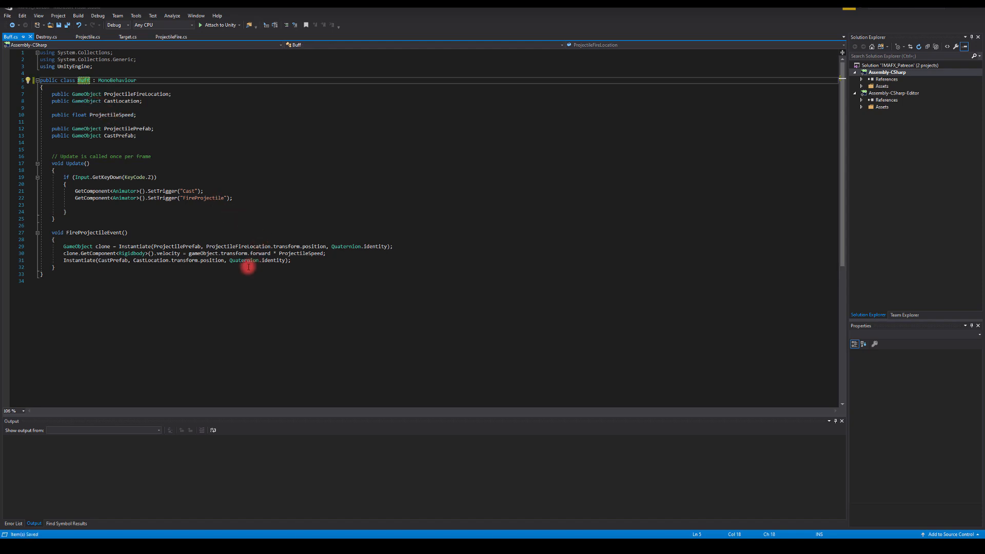
click(150, 301)
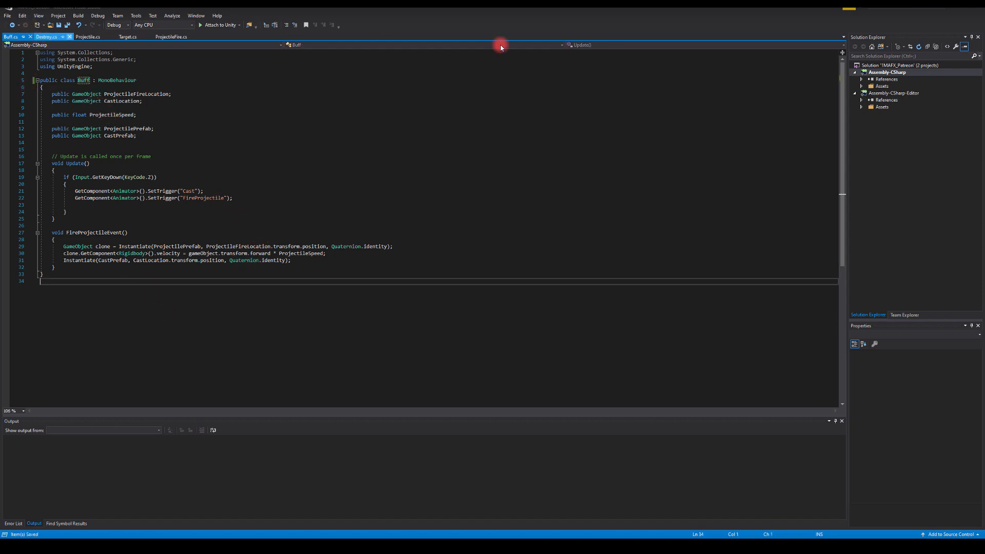
click(978, 11)
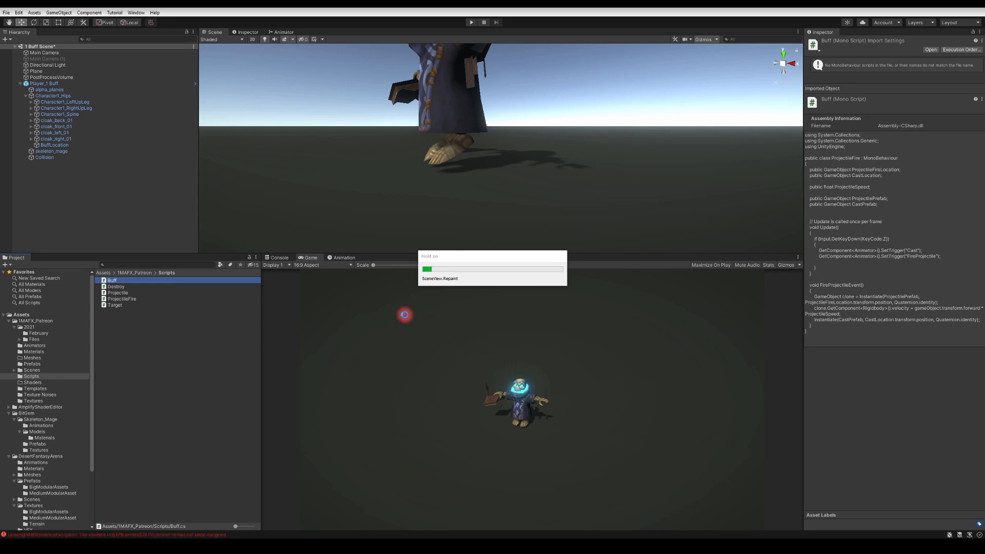
Step: Remove the Projectile Fire component from Player_1 Buff and attach the Buff script in its place
click(41, 83)
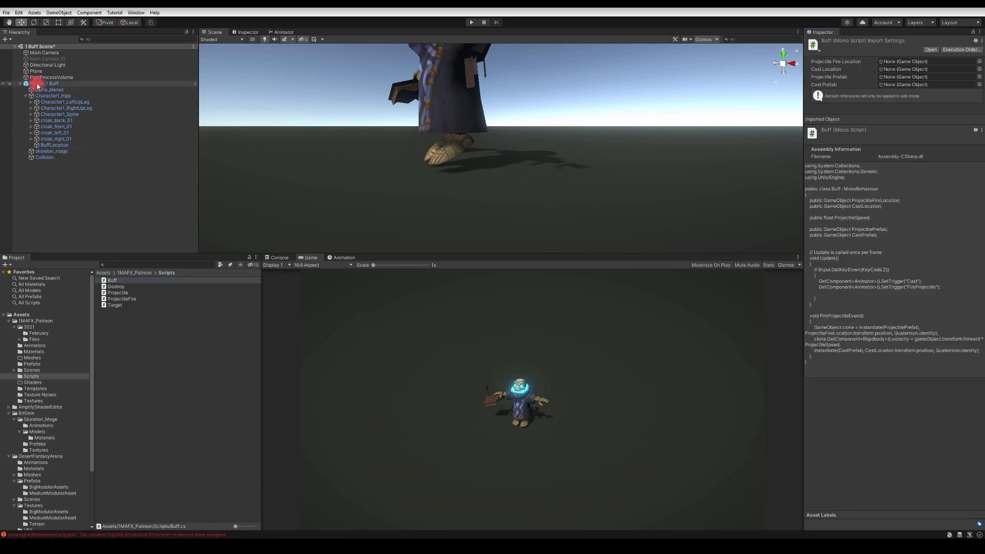
right_click(844, 178)
click(867, 195)
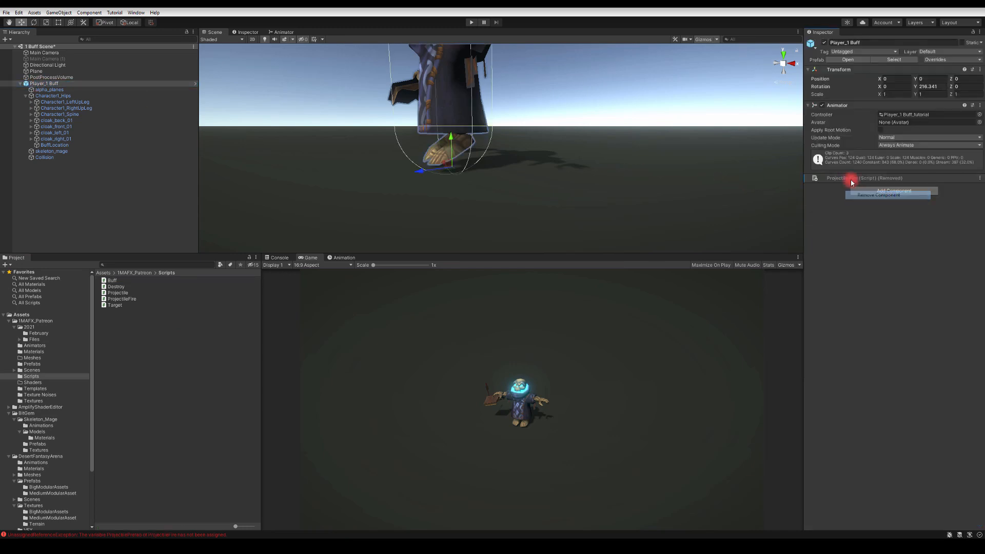
click(118, 282)
drag(117, 283, 834, 238)
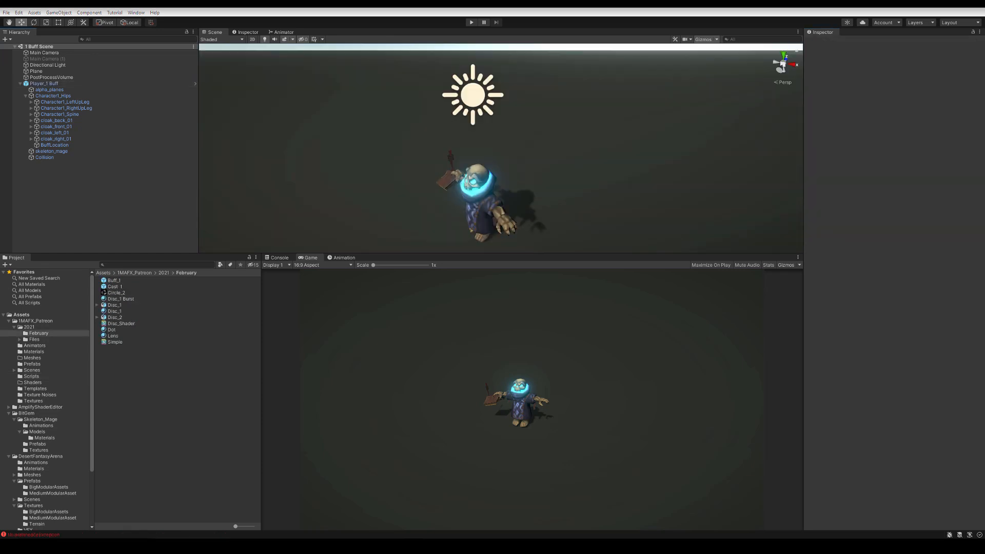
Step: Open the Buff script from the 1MAFX_Patreon Scripts folder in Visual Studio
click(31, 352)
click(30, 362)
click(30, 369)
click(29, 376)
click(29, 371)
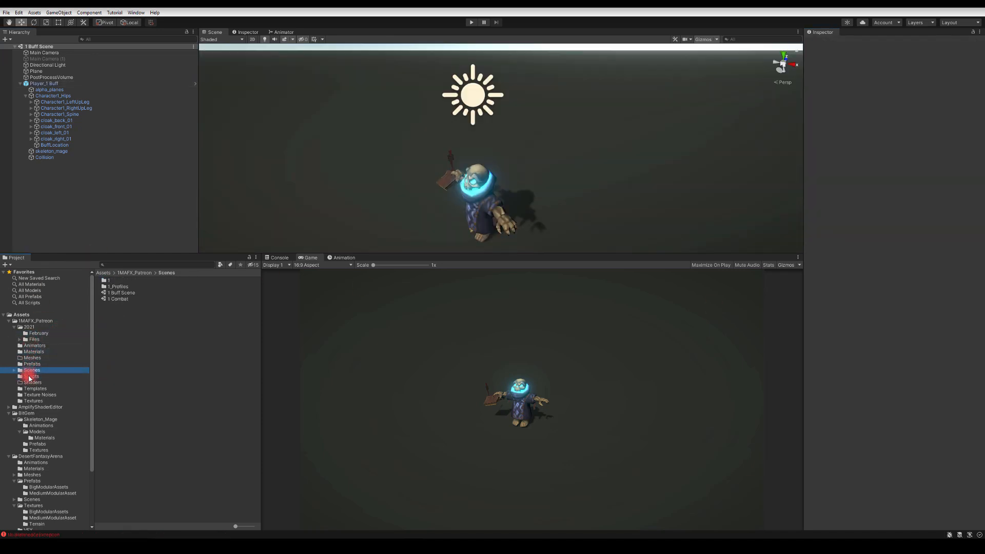
click(28, 376)
double_click(110, 280)
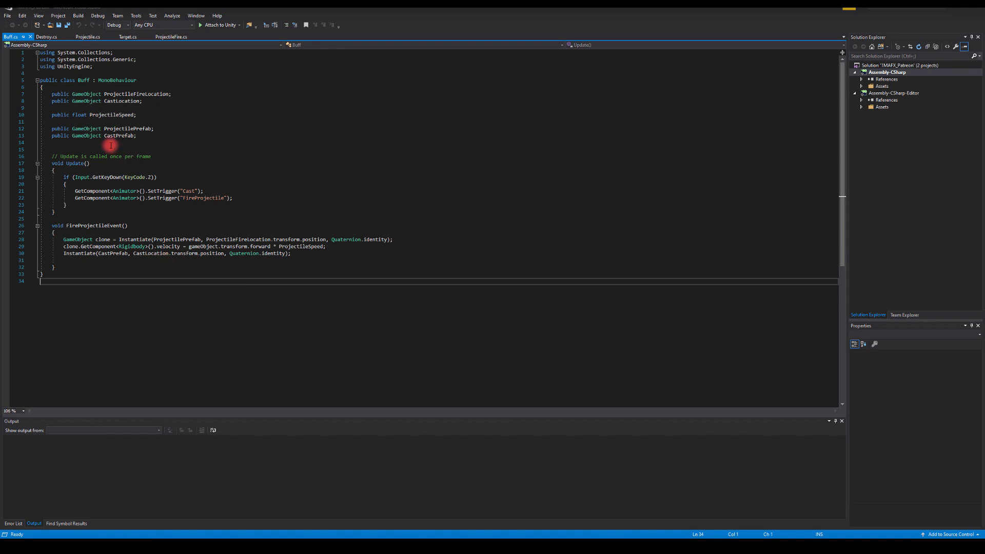
Step: Rename the public ProjectileFireLocation variable declaration to BuffSpawnLocation
double_click(132, 93)
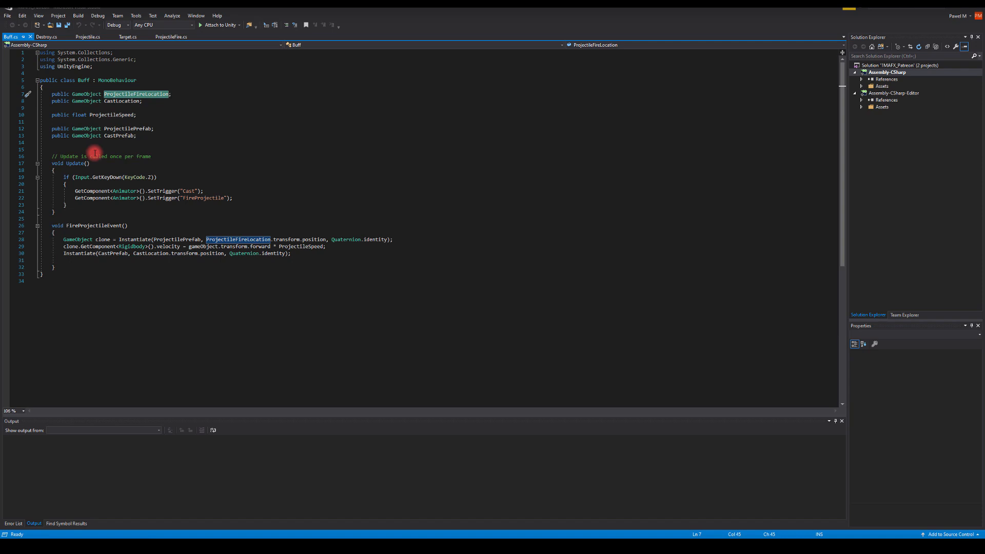
text(Buff)
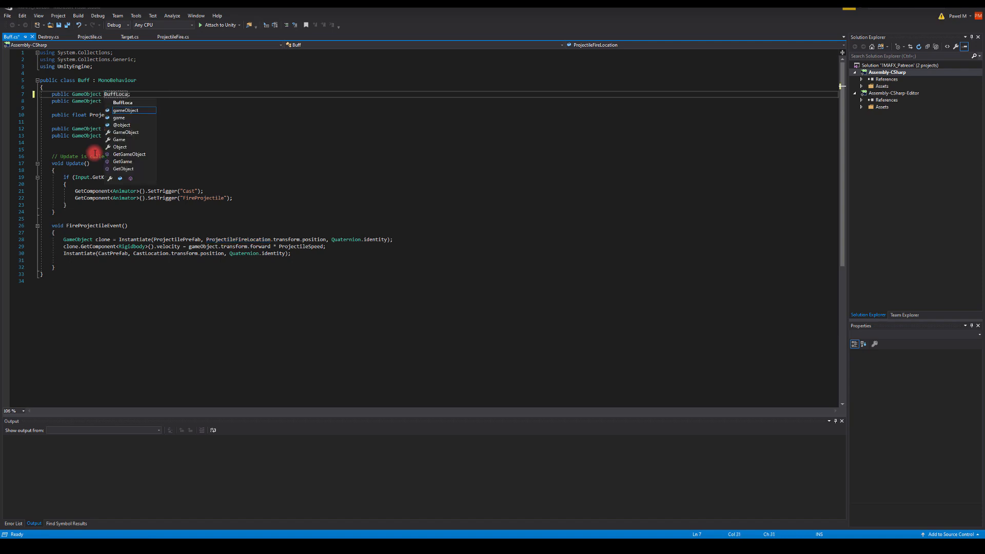
click(131, 89)
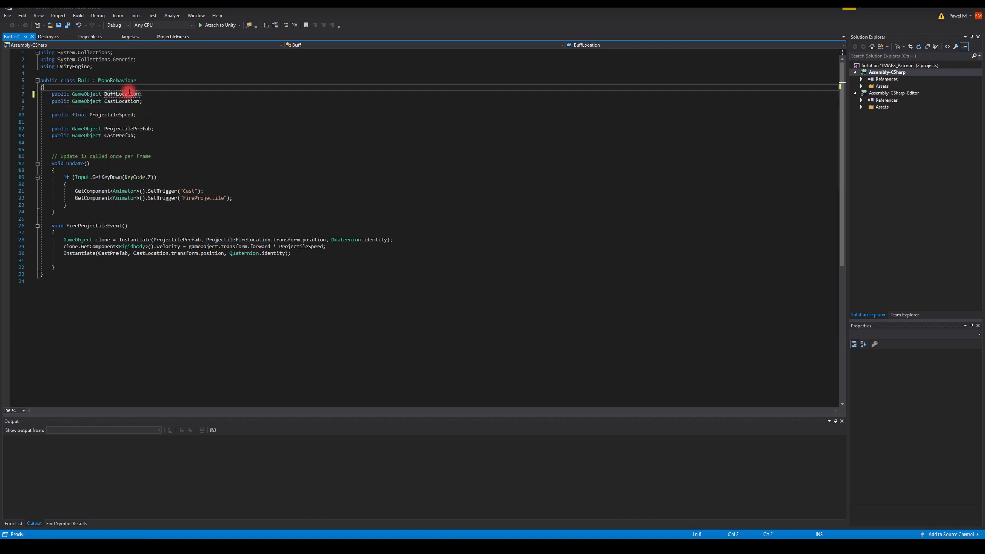
click(115, 94)
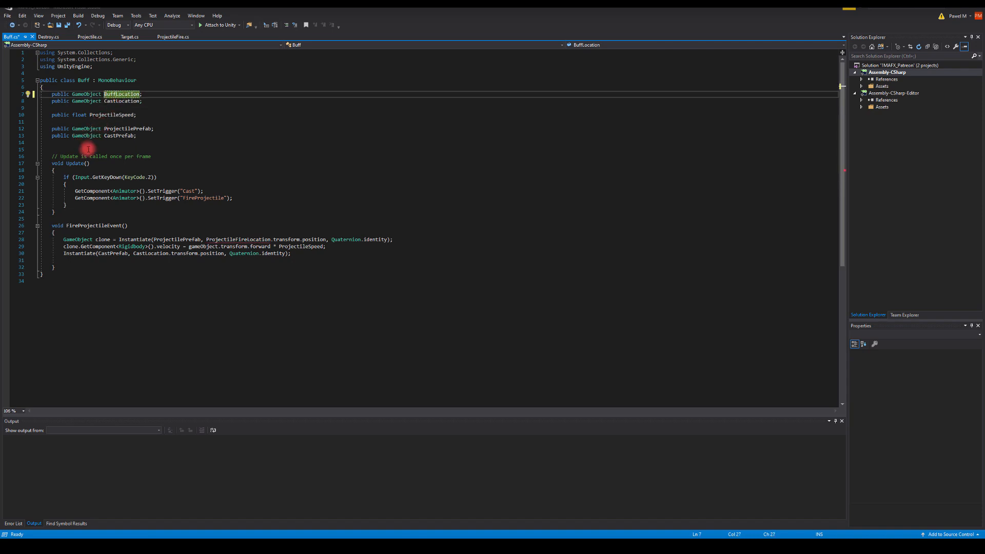
text(Spawn)
Step: Rename the public ProjectilePrefab variable declaration to BuffPrefab
double_click(126, 128)
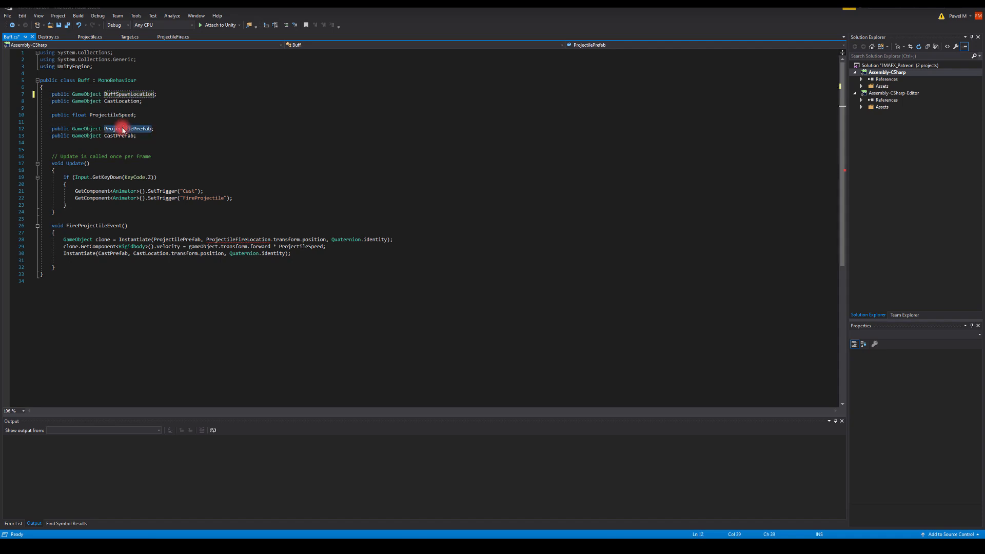
text(Buff)
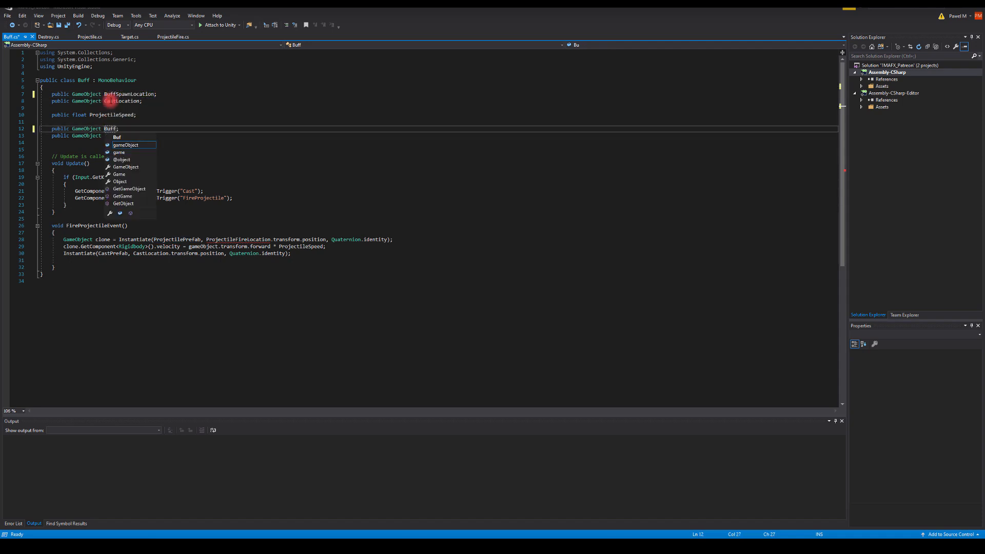
text(Prefab)
click(185, 150)
Step: Replace ProjectileFireLocation with BuffSpawnLocation in the first Instantiate call of FireProjectileEvent
click(121, 94)
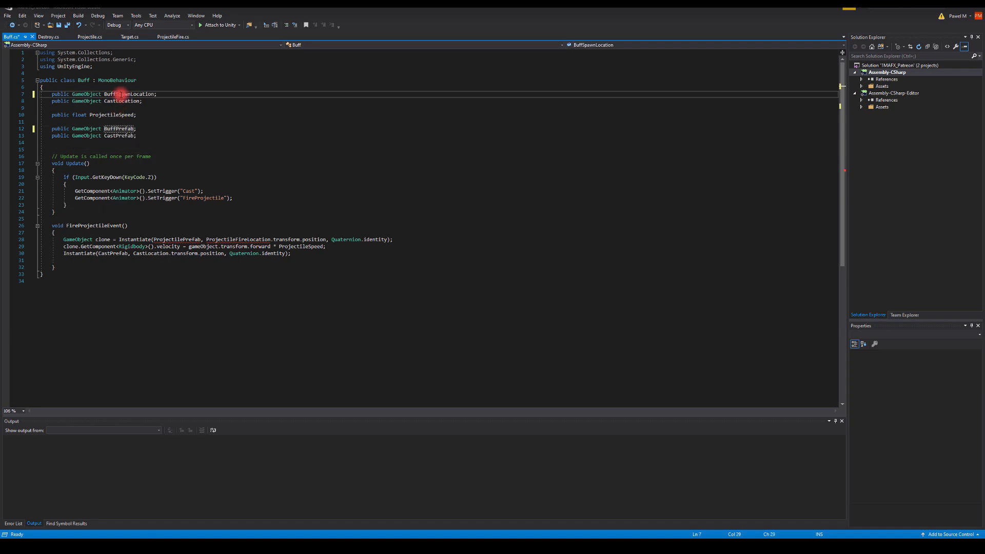
double_click(121, 94)
key(ctrl+c)
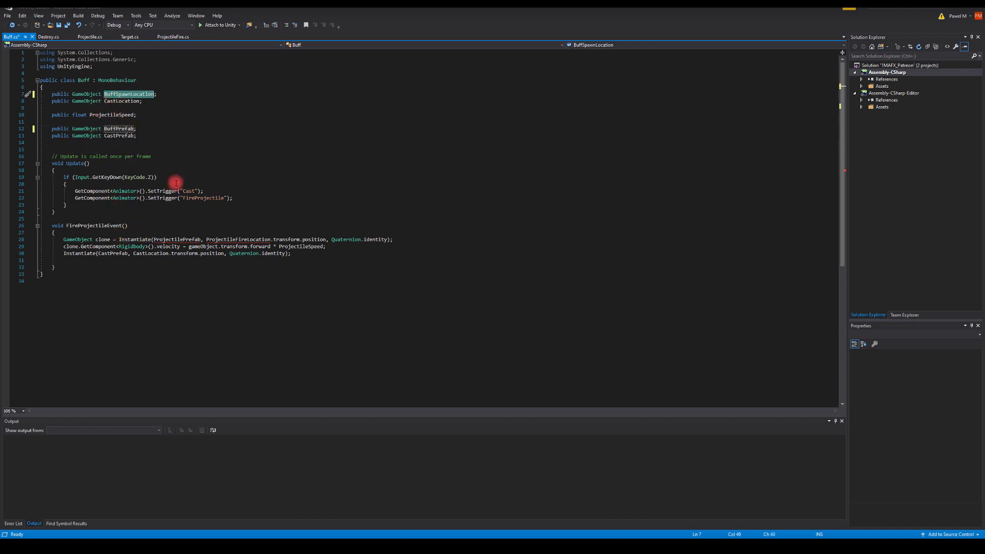
double_click(236, 239)
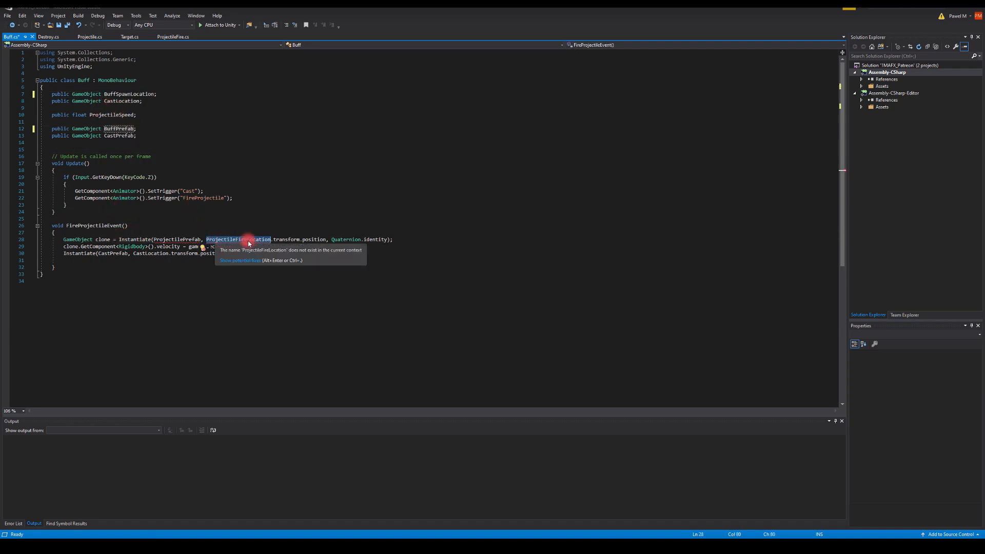
key(ctrl+v)
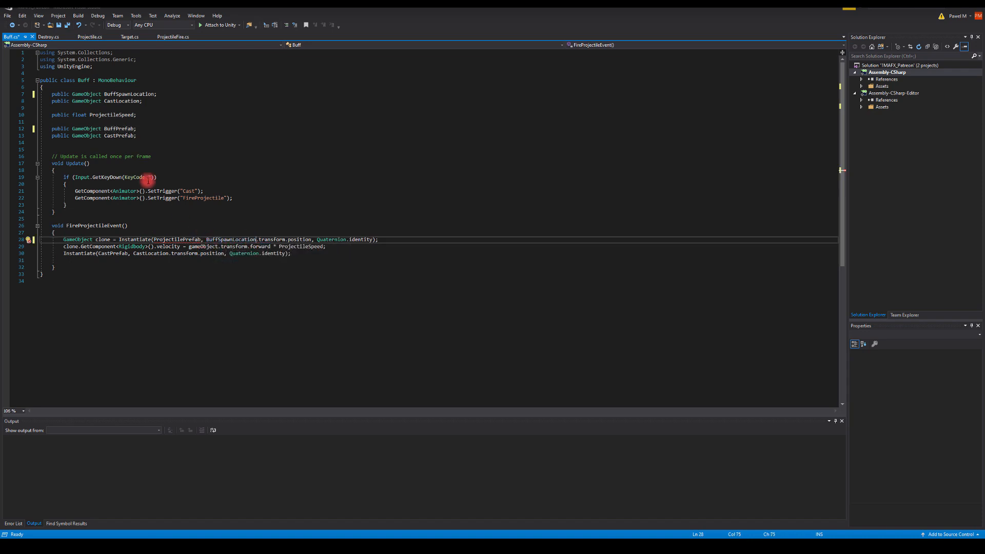
Step: Replace ProjectilePrefab with BuffPrefab in the first Instantiate call and save the script
double_click(119, 129)
key(ctrl+c)
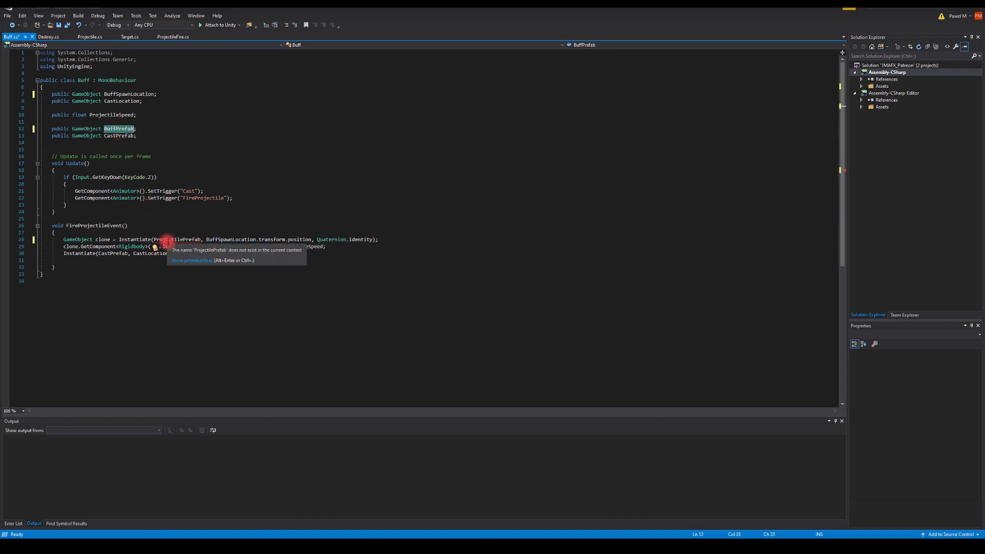
double_click(168, 239)
key(ctrl+v)
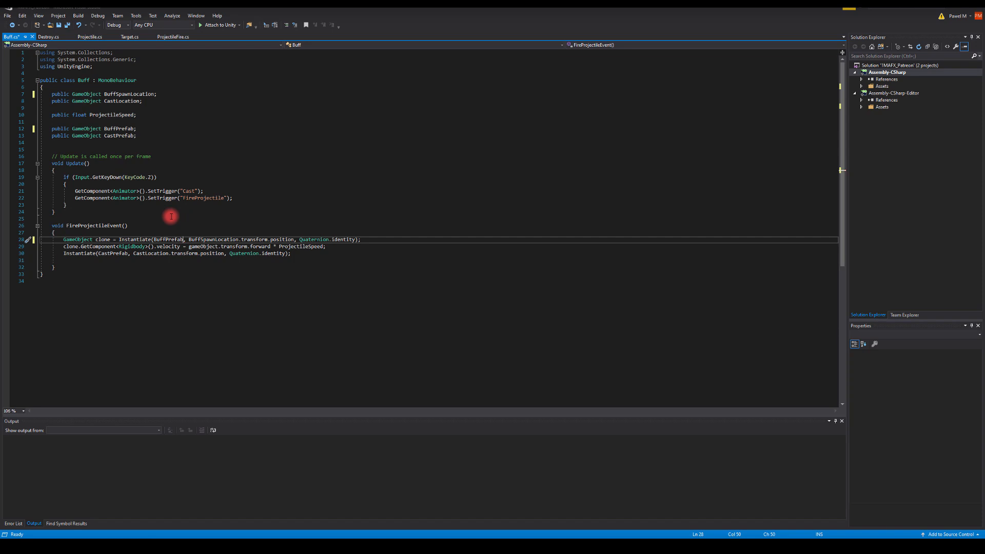
click(171, 216)
key(ctrl+s)
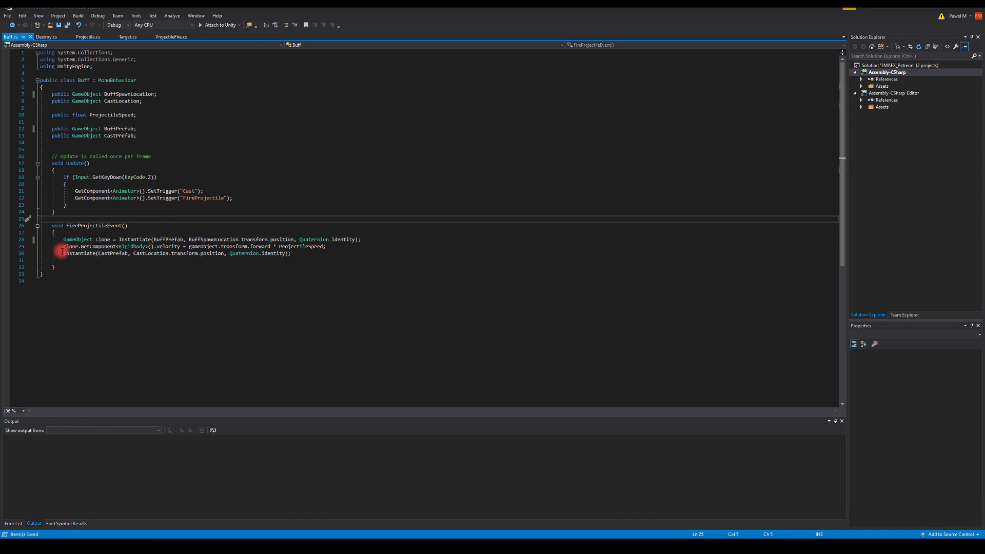
Step: Comment out the clone velocity line, assign the CastPrefab Instantiate call to a new GameObject cloneCast, and save the script
click(64, 248)
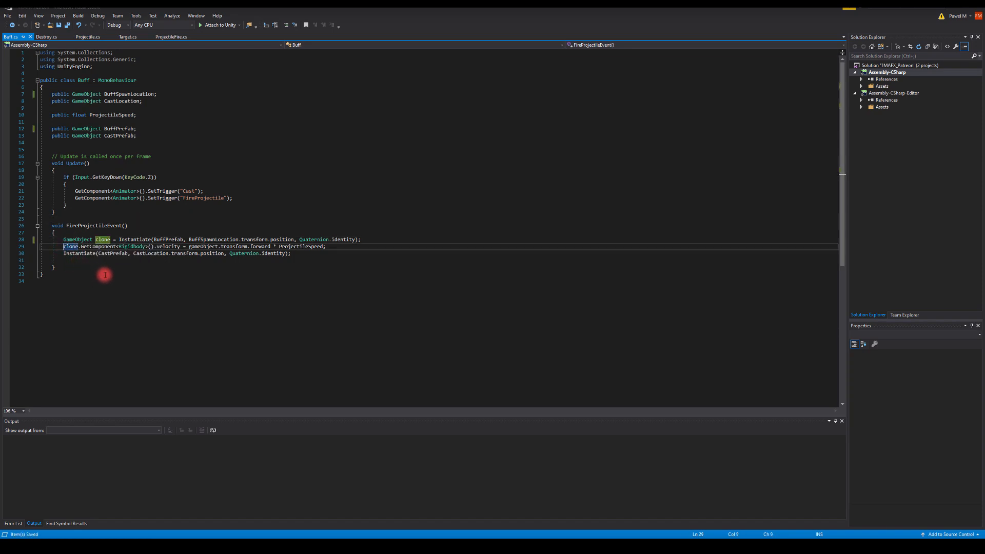
text(//)
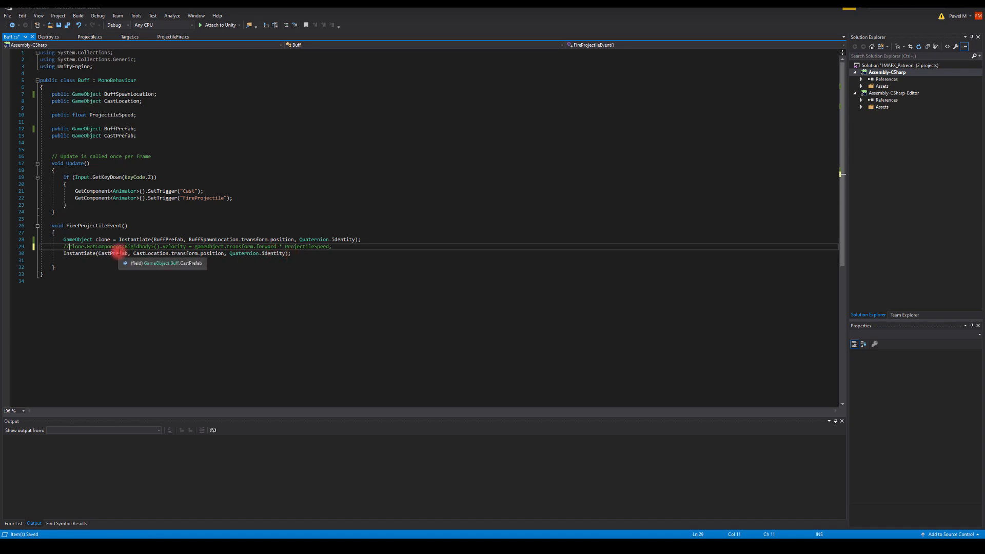
click(63, 253)
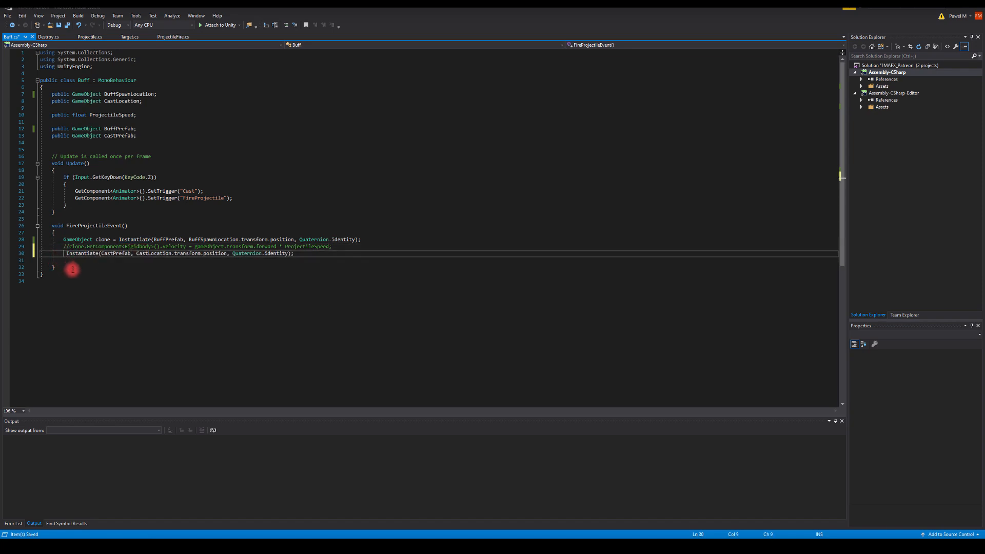
text(gMW)
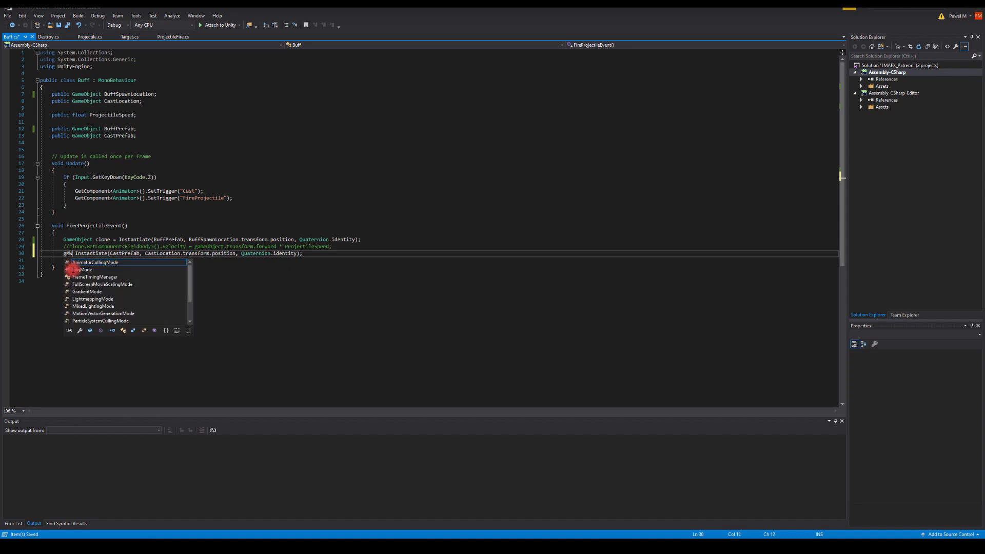
text(e)
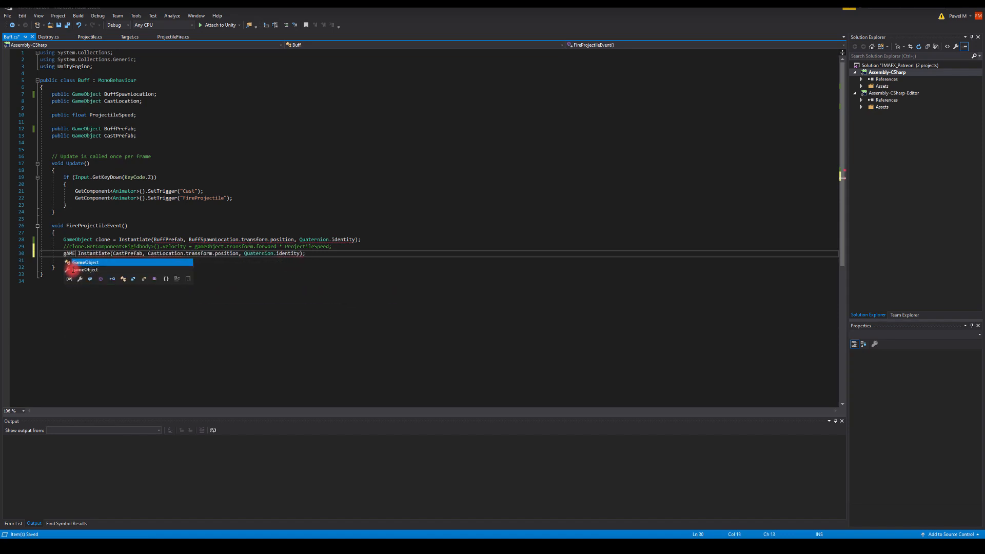
key(Tab)
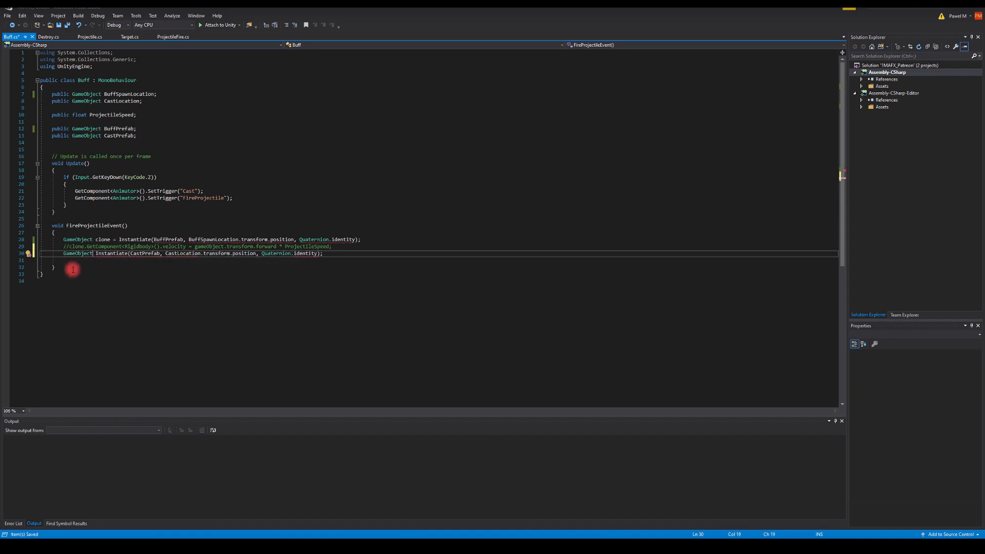
text(cloneC)
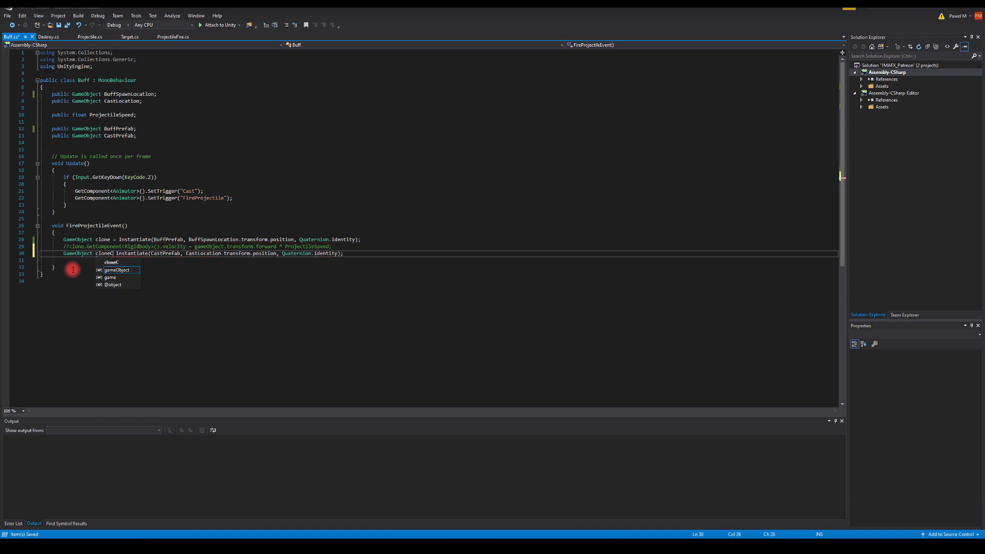
text(ast =)
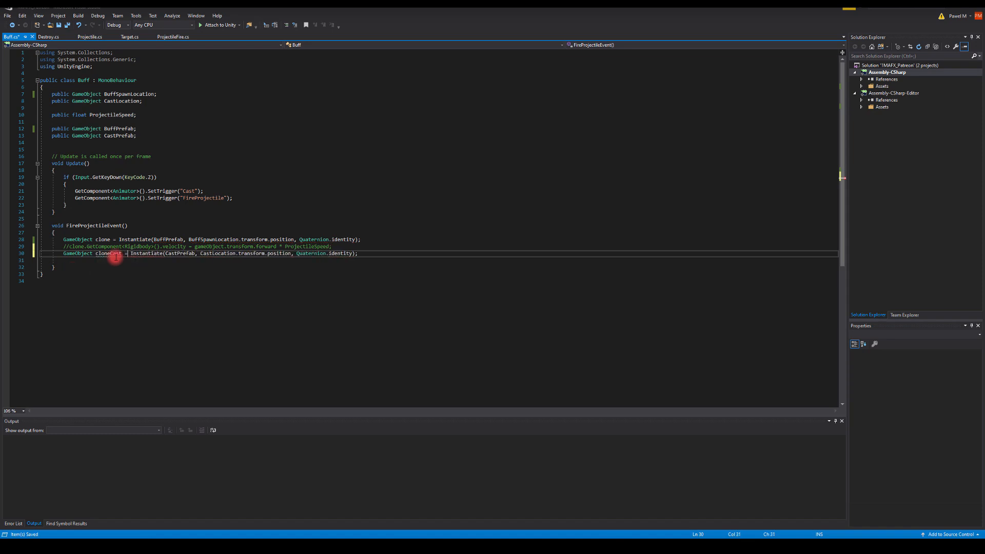
key(ctrl+s)
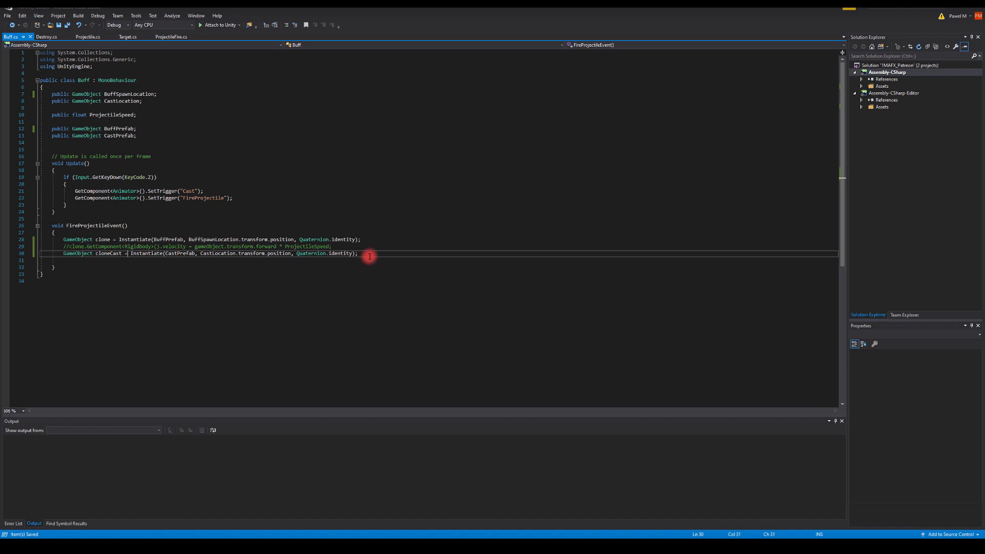
Step: Add the line cloneCast.transform.parent = CastLocation.transform; at the end of FireProjectileEvent and save the script
key(Return)
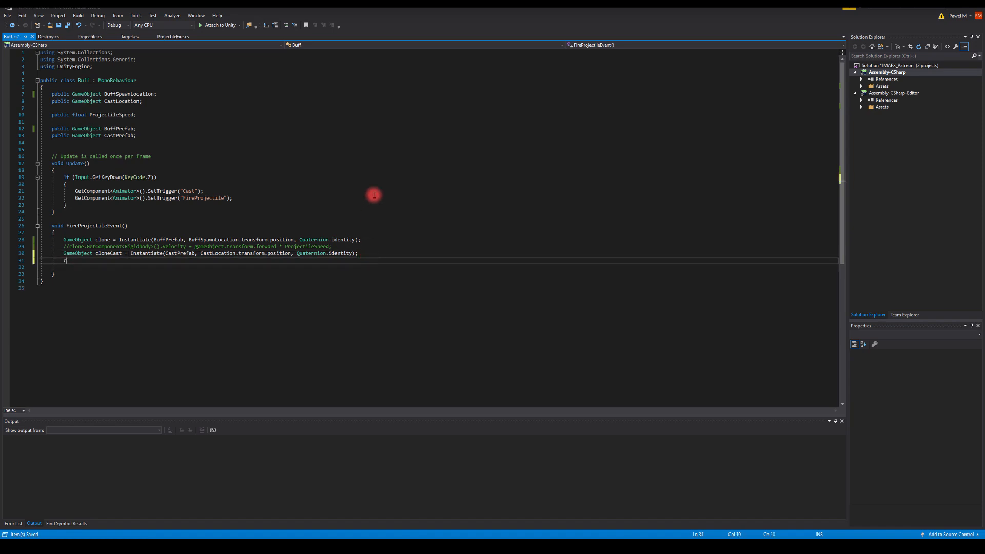
text(close)
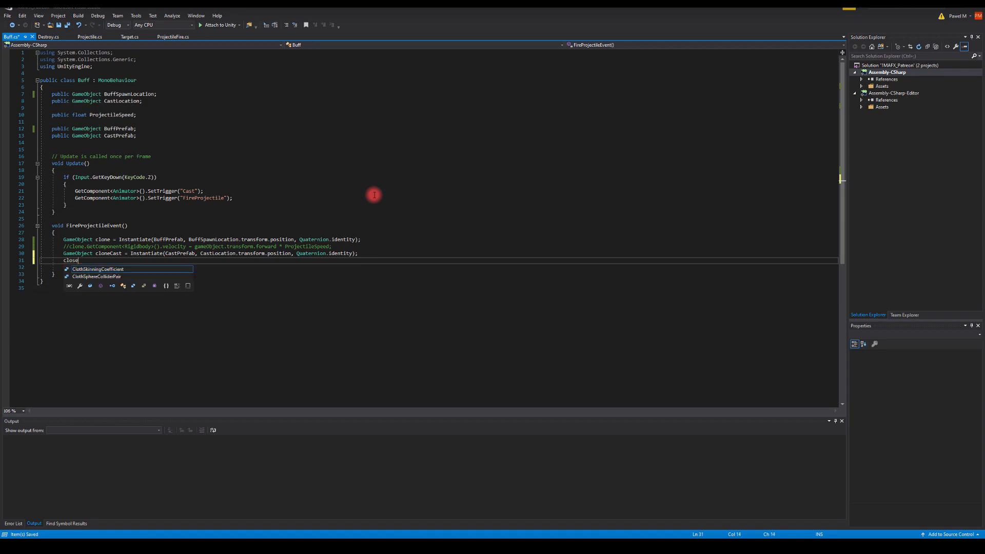
text(s)
key(BackSpace)
key(BackSpace)
key(BackSpace)
text(nb)
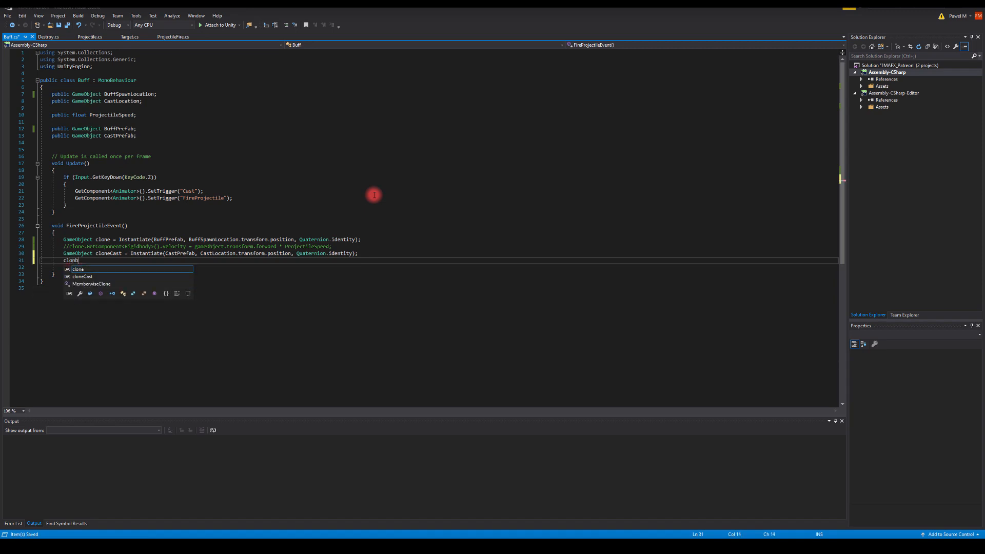
key(BackSpace)
text(C)
key(Tab)
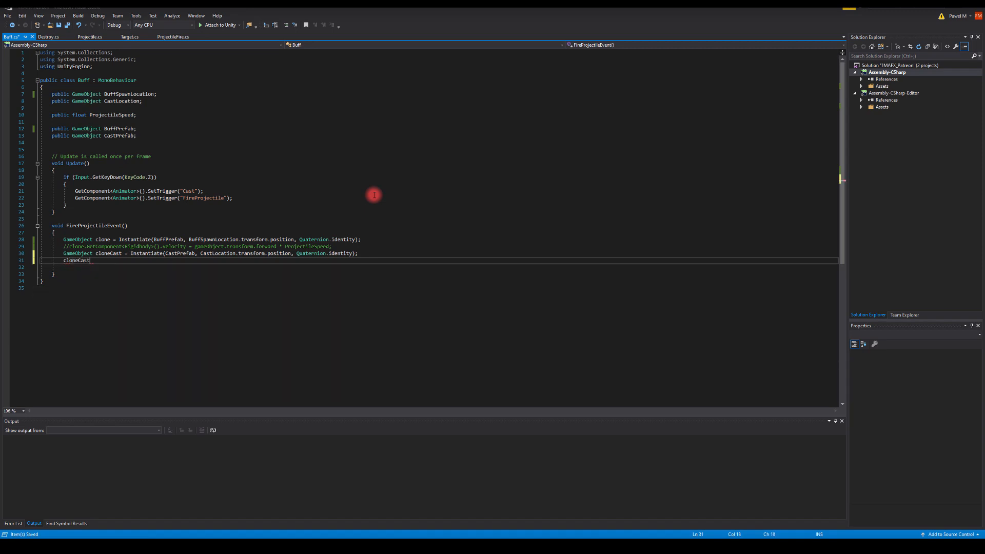
text(.transform.par)
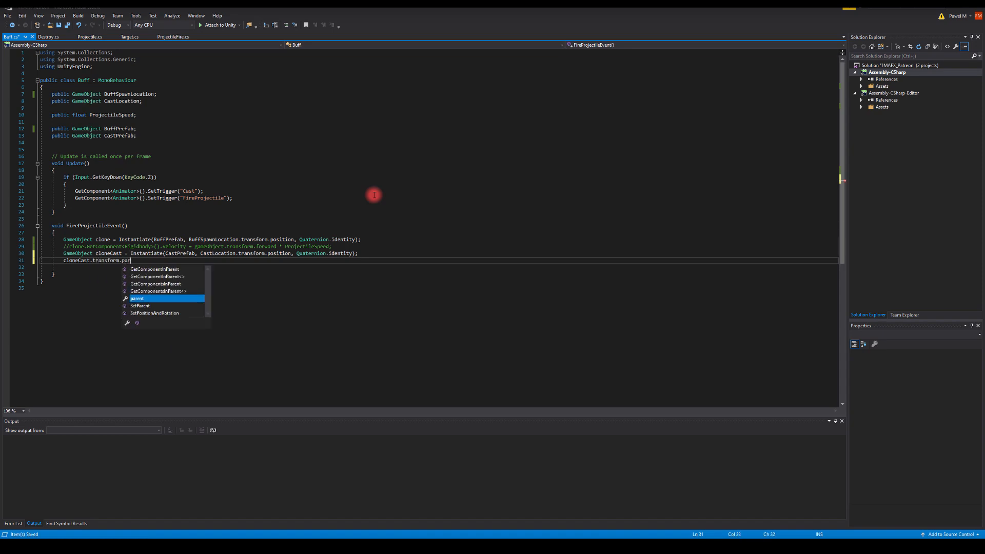
text(ent )
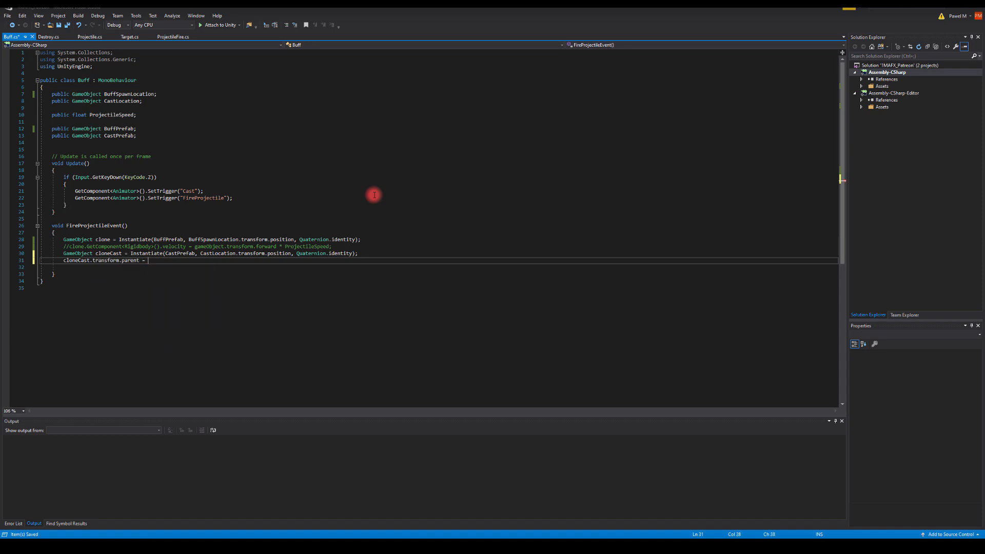
text(= castLocation.)
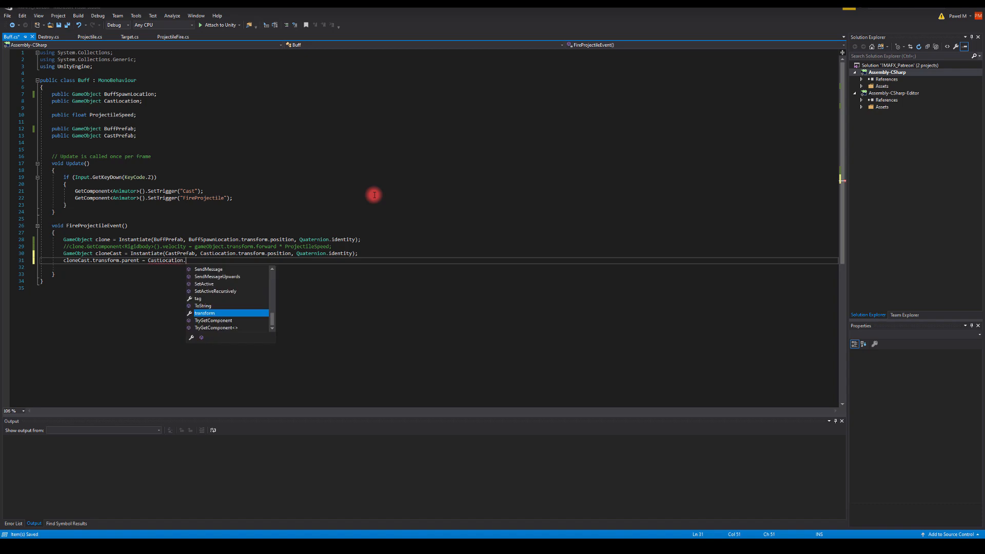
text(transform.)
key(Tab)
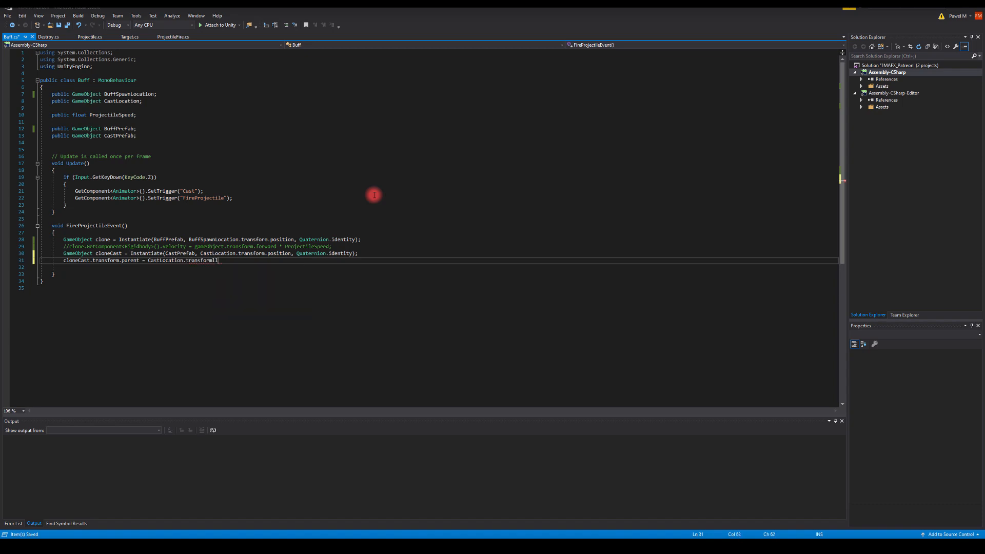
click(237, 301)
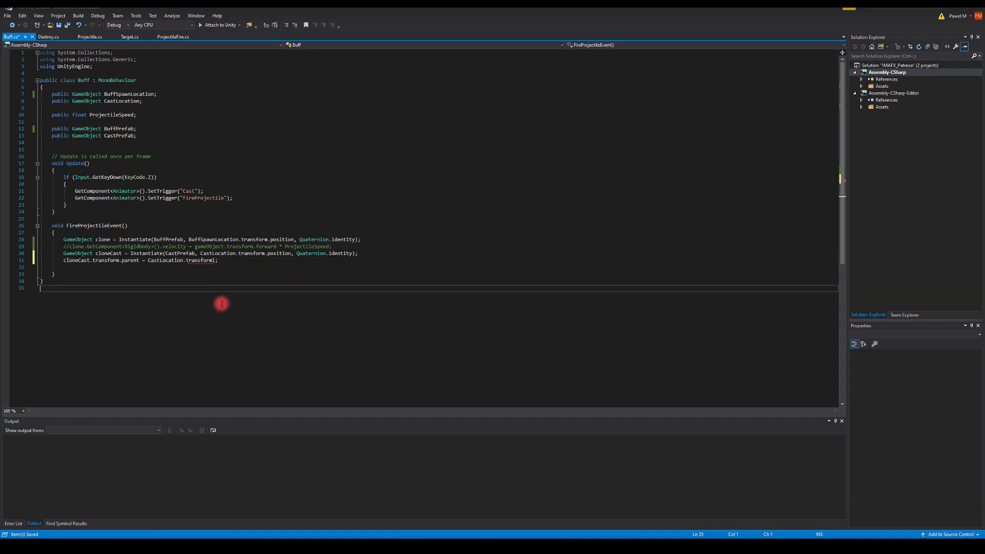
click(219, 260)
text(;)
click(221, 302)
key(ctrl+s)
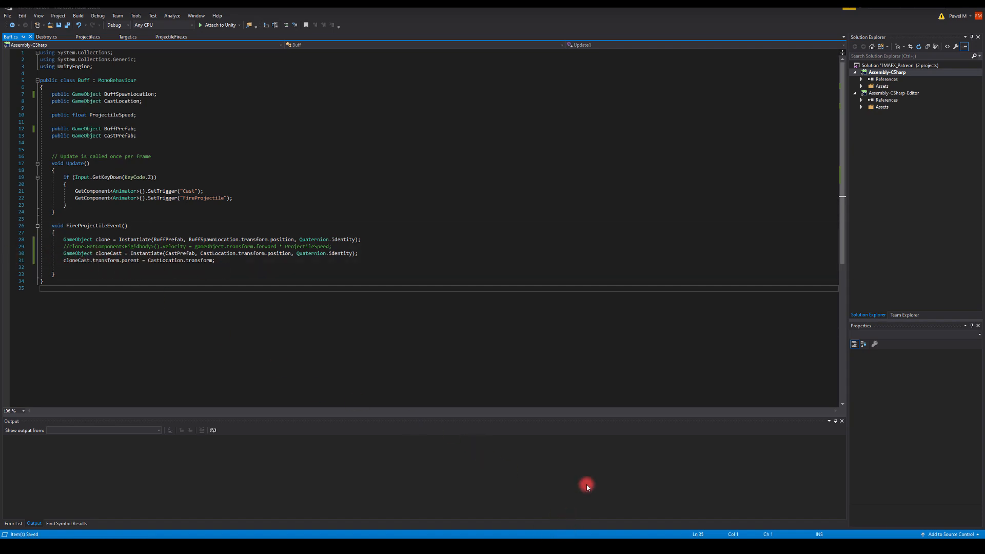
Step: Switch to Unity, test the player's buff cast in Play mode, and exit Play mode
click(525, 539)
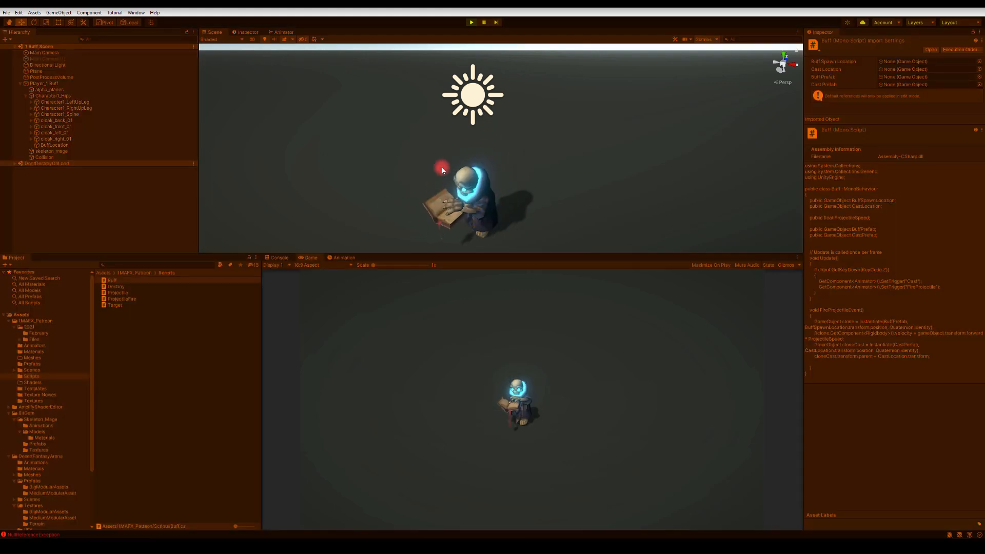
alt+drag(407, 175, 395, 143)
click(457, 321)
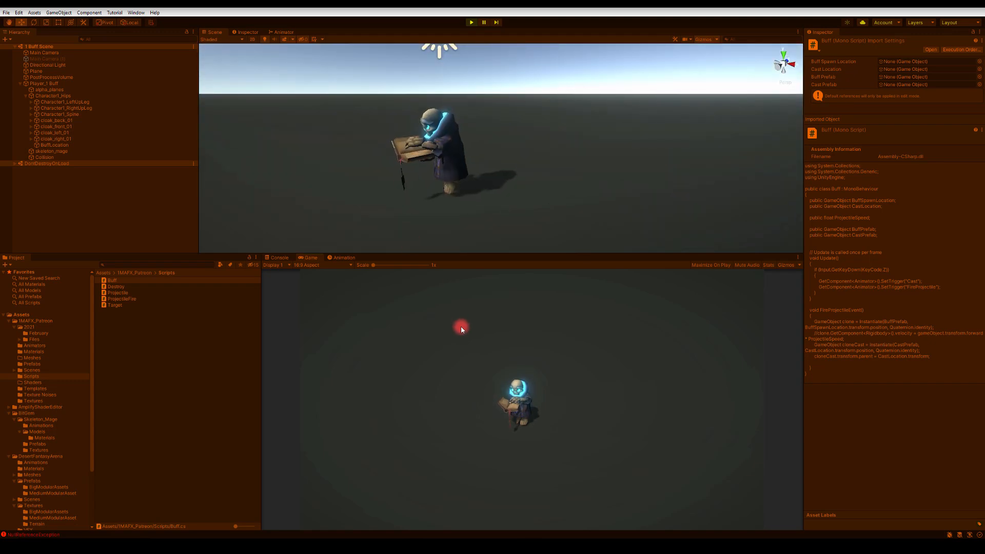
key(z)
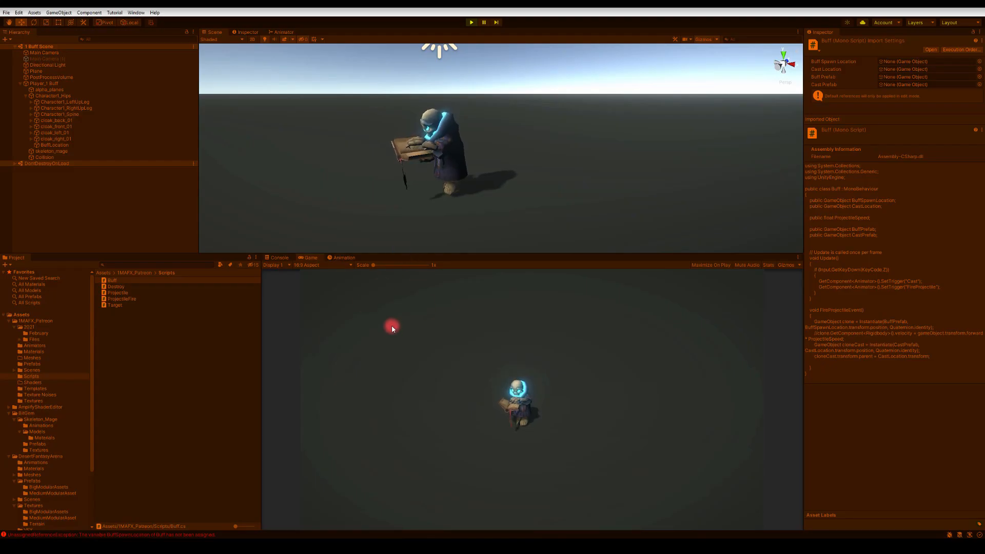
click(470, 22)
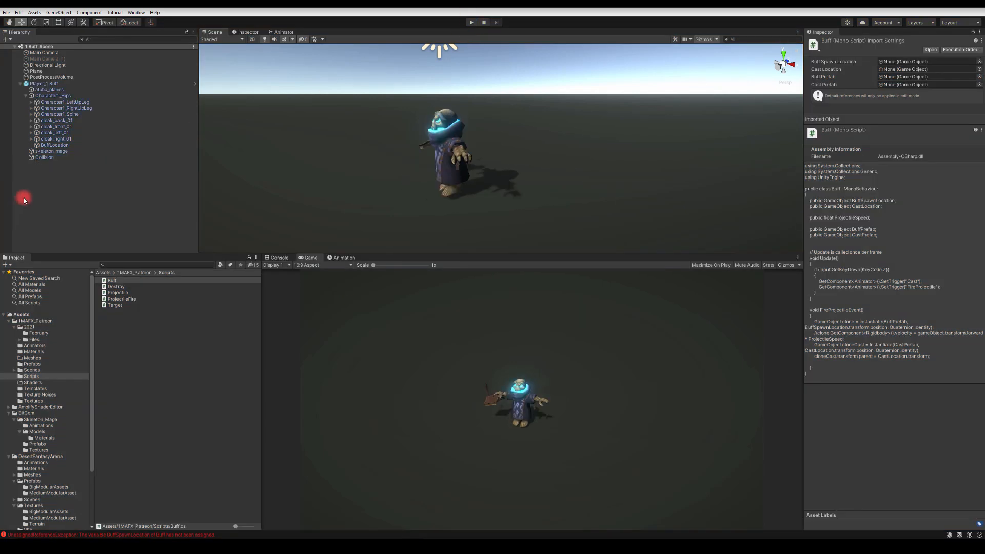
Step: Assign the BuffLocation object to the Buff Spawn Location of the Buff script on Player_1 Buff
click(42, 152)
click(48, 213)
click(40, 133)
click(44, 85)
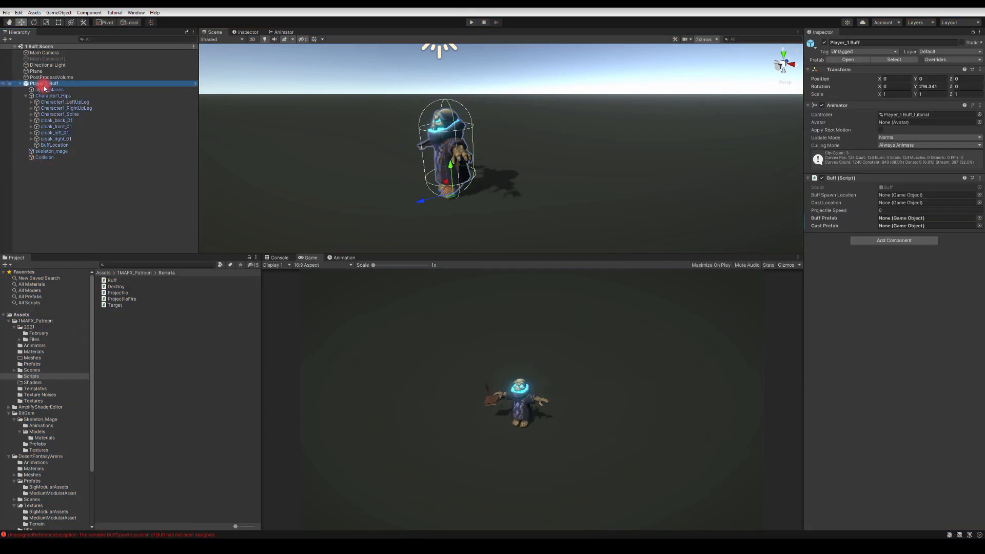
click(644, 353)
click(53, 146)
drag(243, 149, 894, 194)
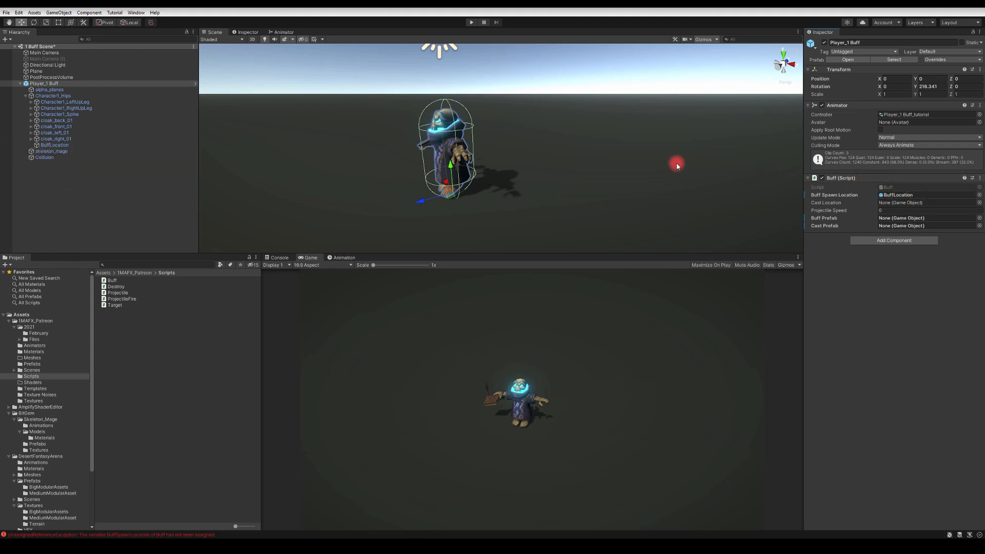
click(53, 107)
click(57, 114)
key(Right)
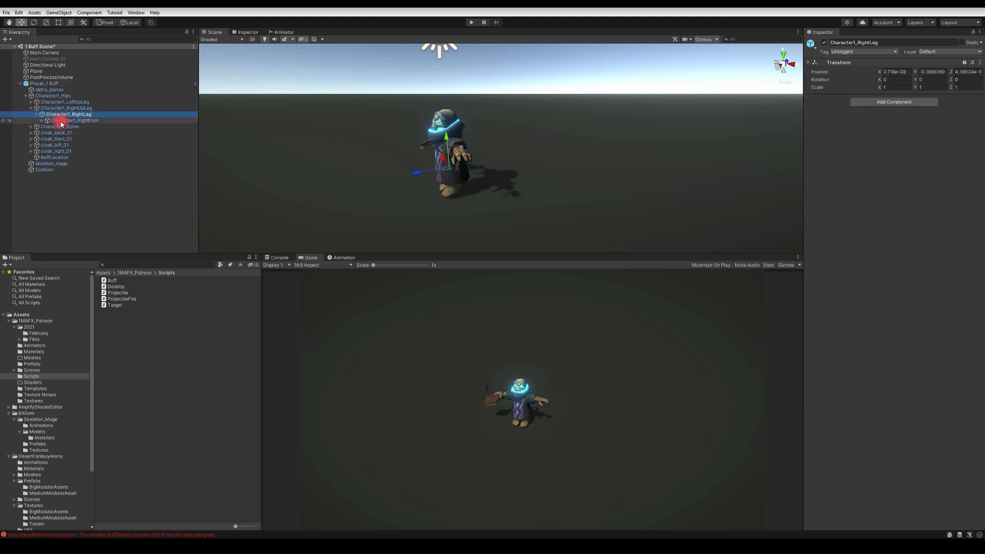
click(62, 121)
key(Right)
click(69, 127)
key(Right)
click(79, 134)
key(Right)
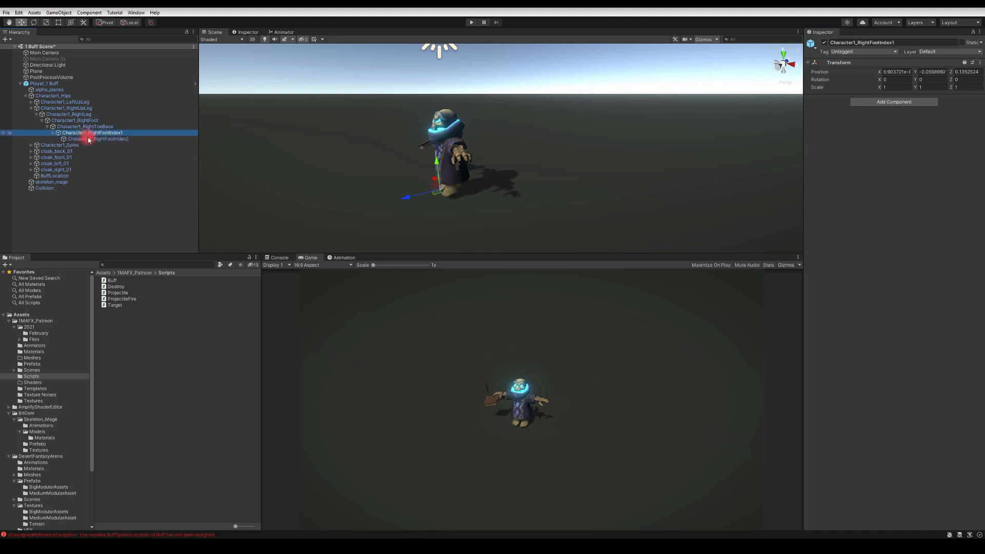
click(88, 139)
click(75, 145)
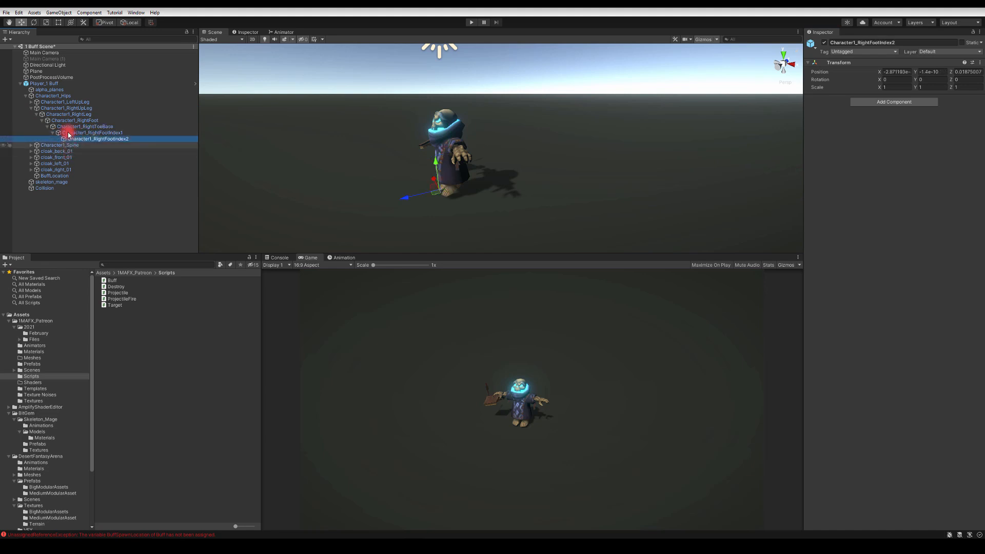
click(44, 102)
click(44, 109)
key(Left)
click(45, 103)
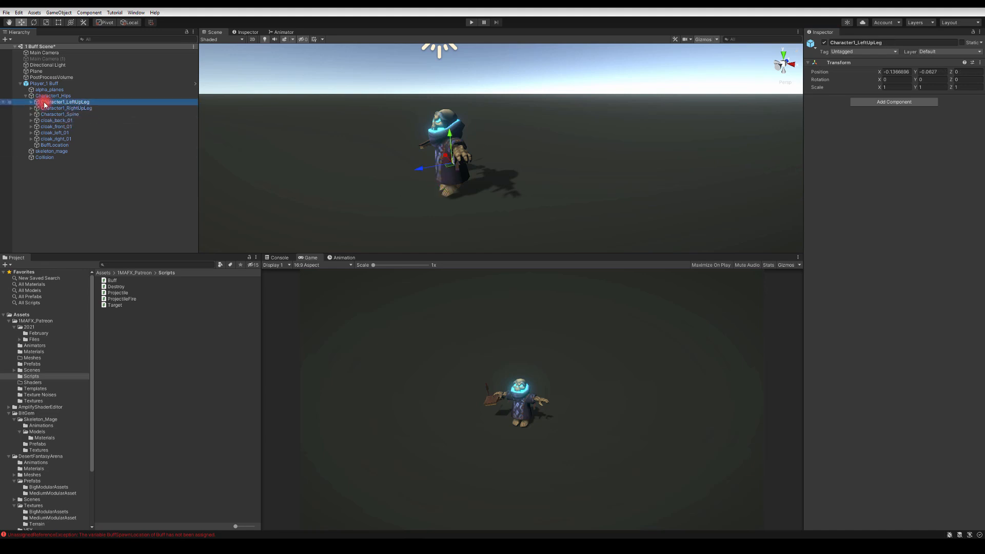
click(50, 111)
Step: Expand the character's bone hierarchy through spine, left shoulder, arm and hand to the CastLocation object under Character1_LeftHandIndex1
click(54, 114)
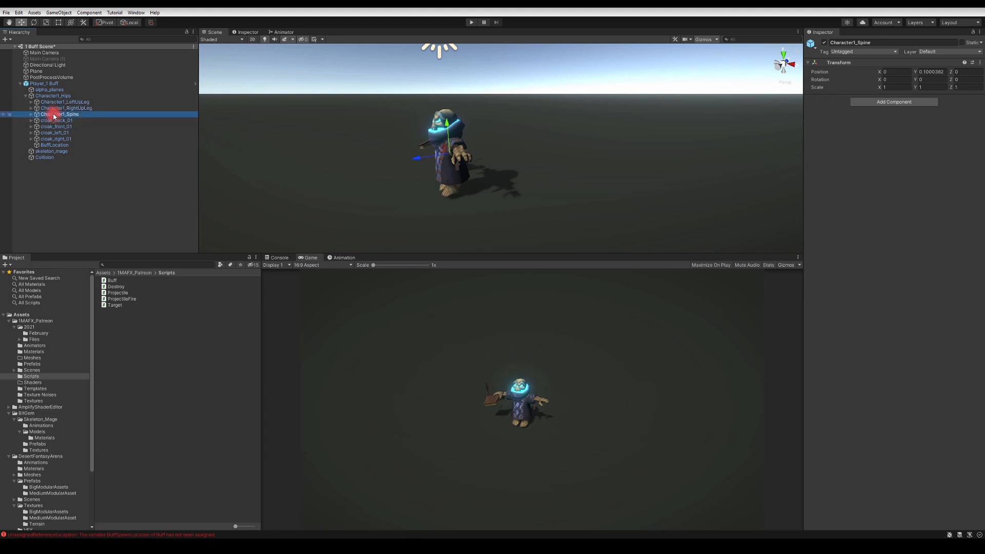
click(59, 120)
key(Right)
click(80, 137)
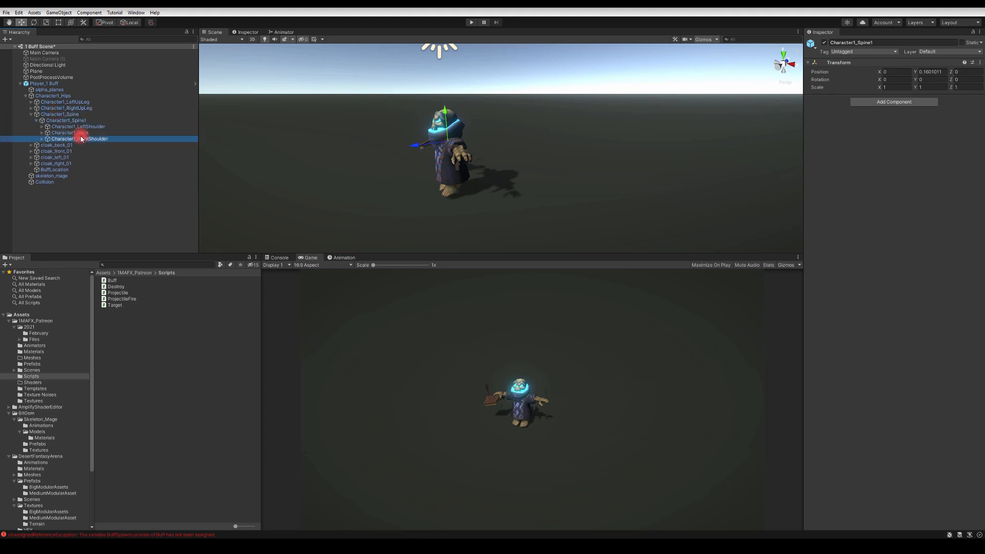
click(78, 126)
key(Right)
click(80, 132)
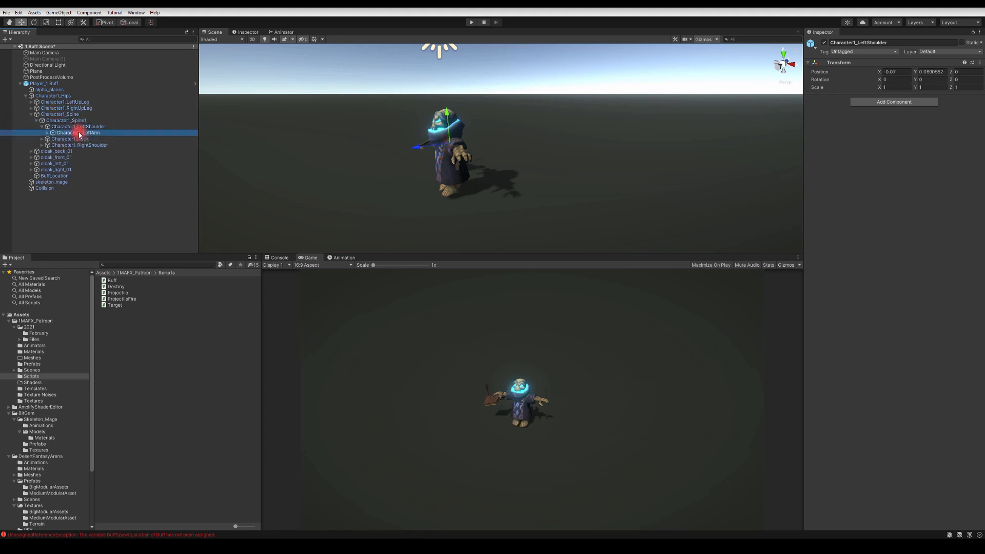
key(Right)
click(82, 138)
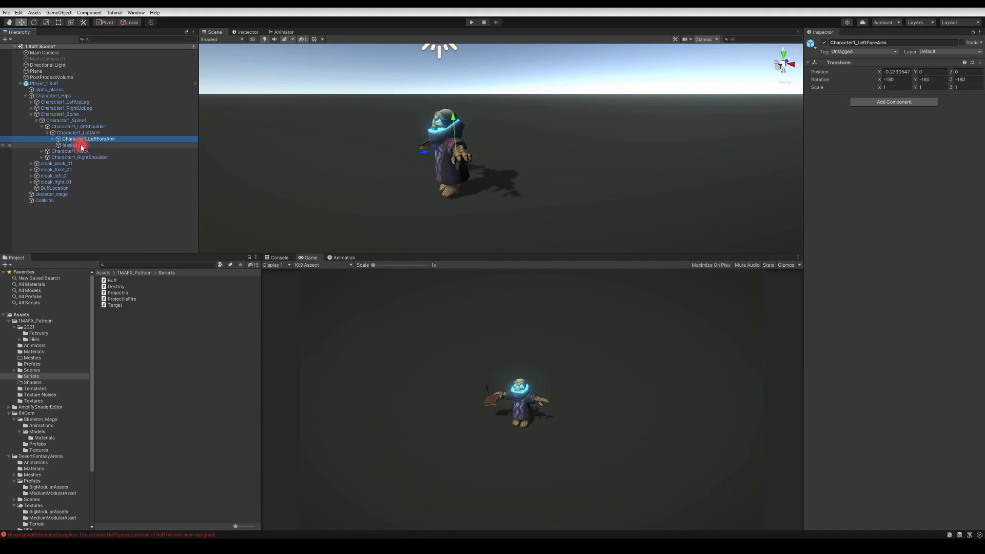
key(Right)
click(81, 145)
key(Right)
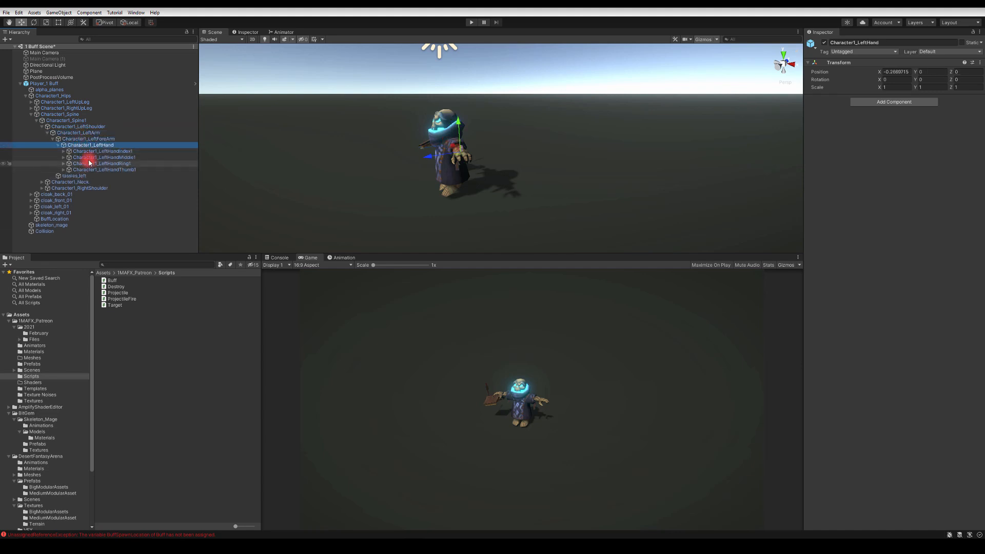
click(89, 157)
click(88, 151)
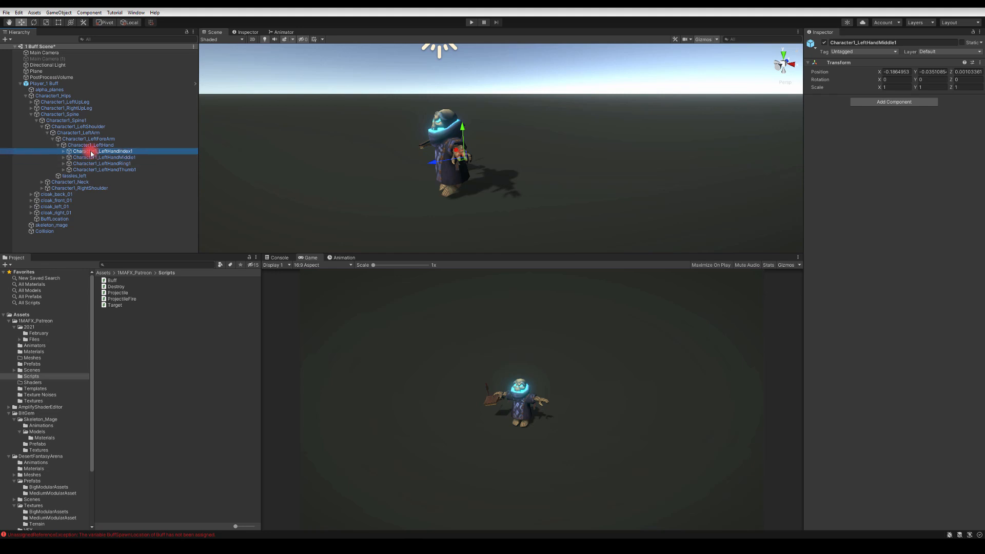
key(Right)
click(92, 170)
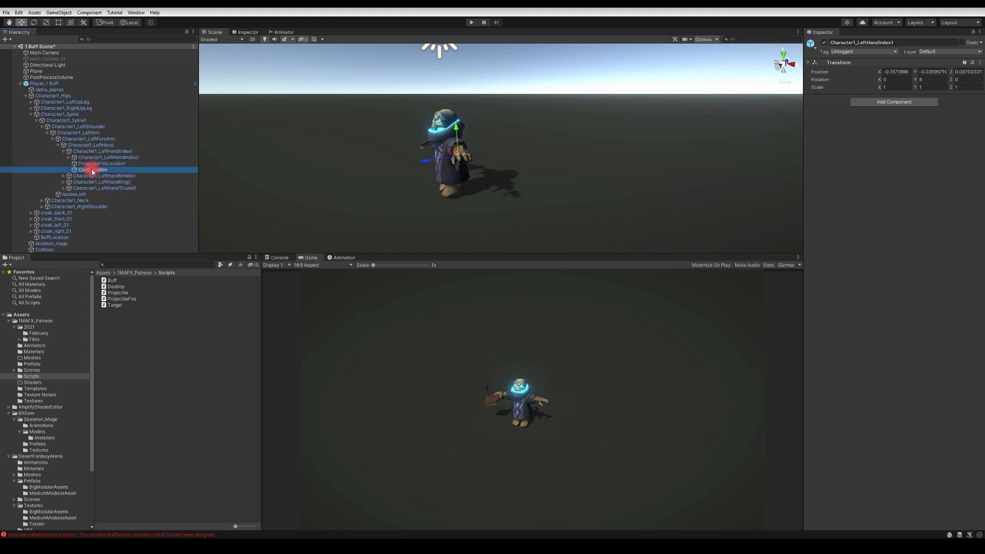
Step: Assign the CastLocation object to the Cast Location of the Buff script on Player_1 Buff
click(44, 83)
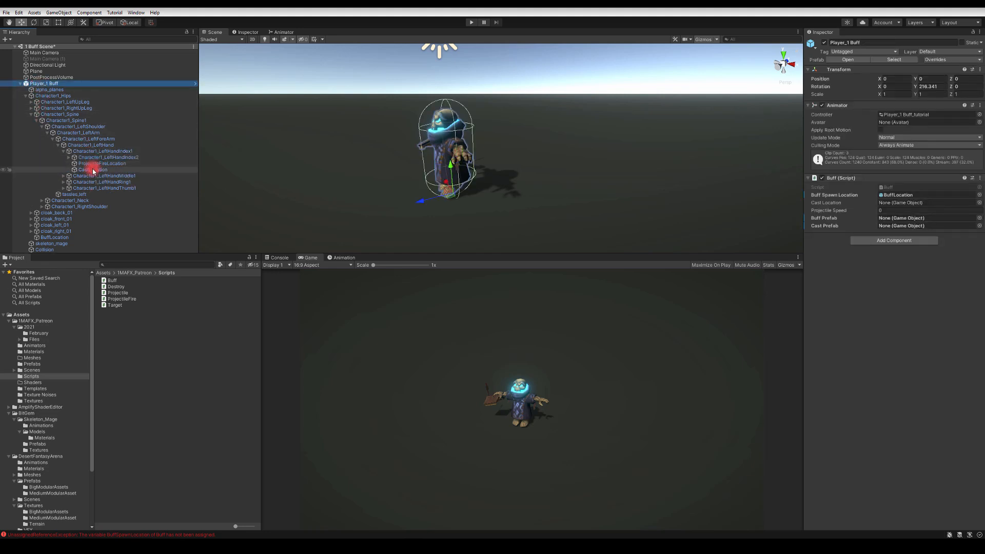
drag(92, 170, 810, 190)
drag(876, 206, 890, 205)
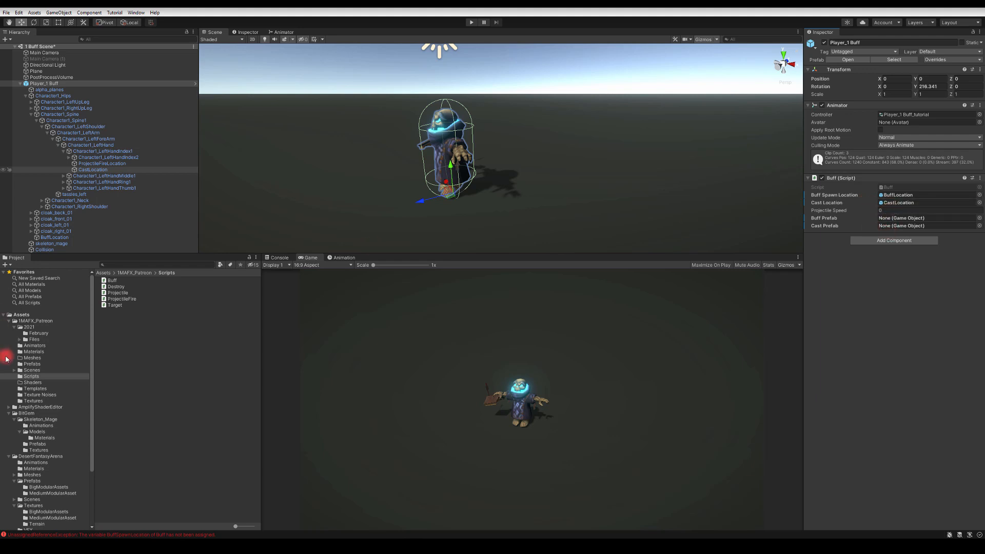
Step: Place the Cast Template prefab from the Templates folder in the scene, preview its Template_CastVFX effect, and delete the instance
click(26, 388)
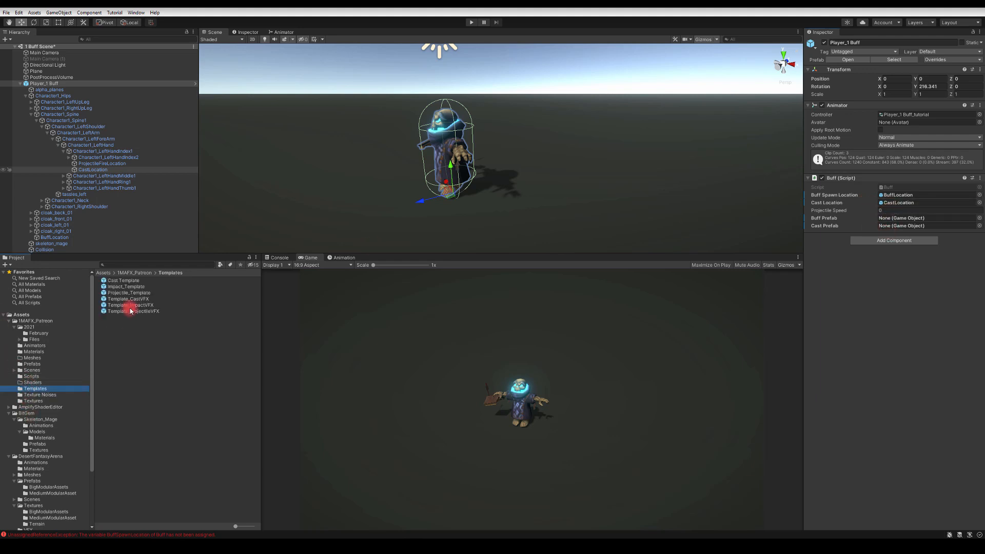
click(125, 299)
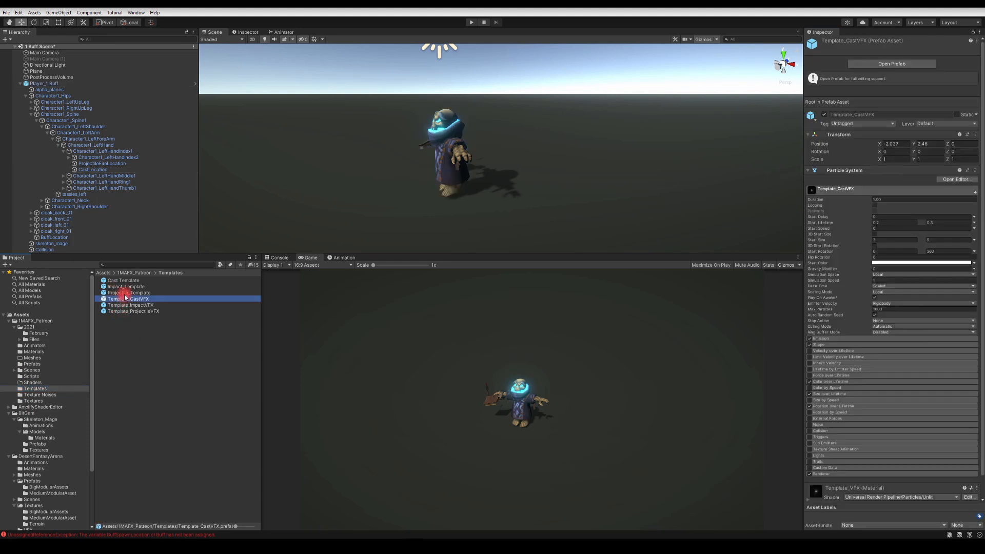
click(122, 280)
click(123, 299)
click(122, 280)
drag(121, 279, 341, 193)
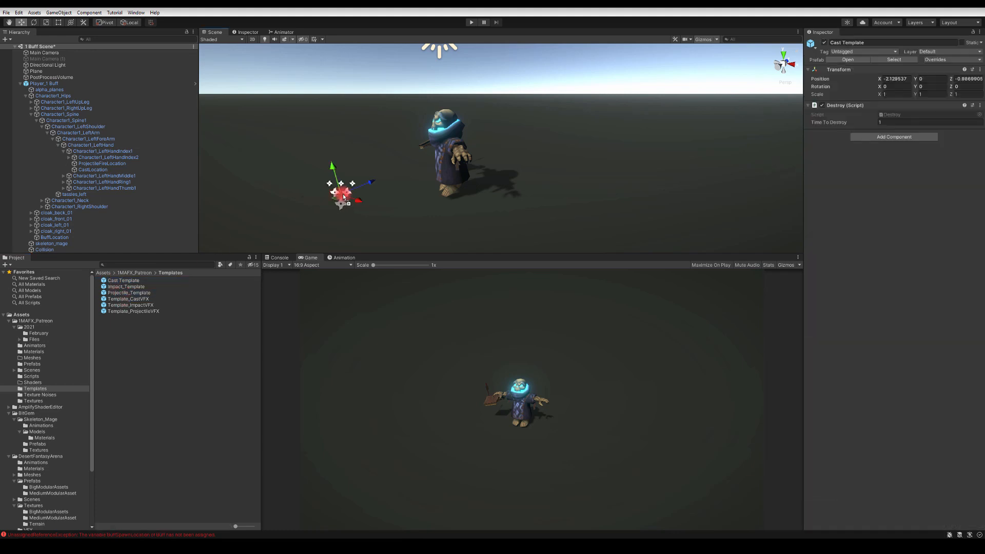
click(21, 58)
click(34, 71)
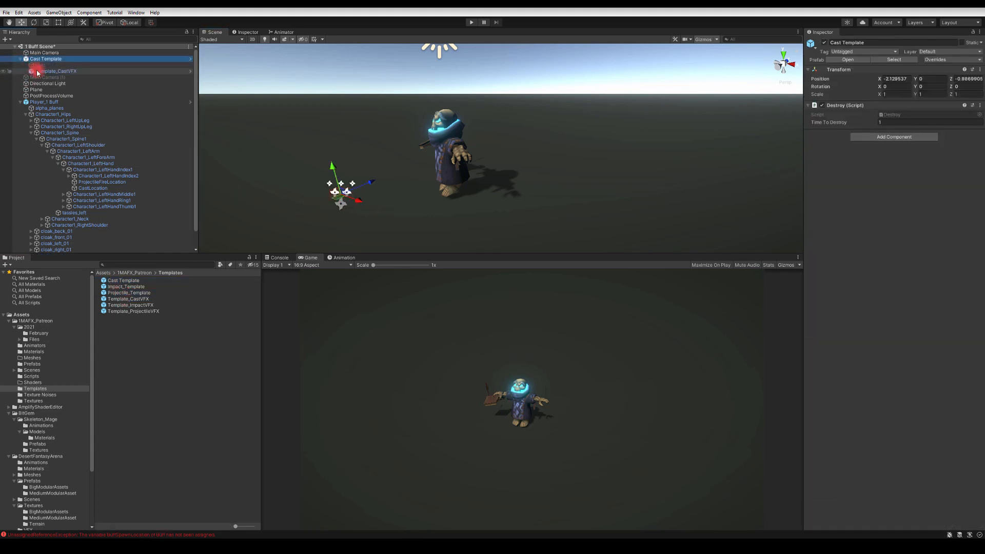
click(780, 185)
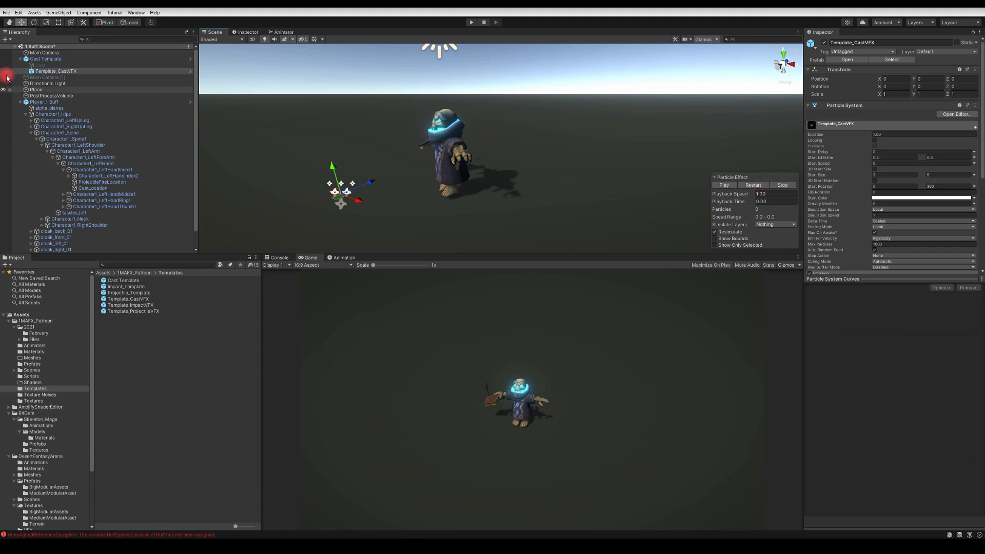
click(42, 60)
key(Delete)
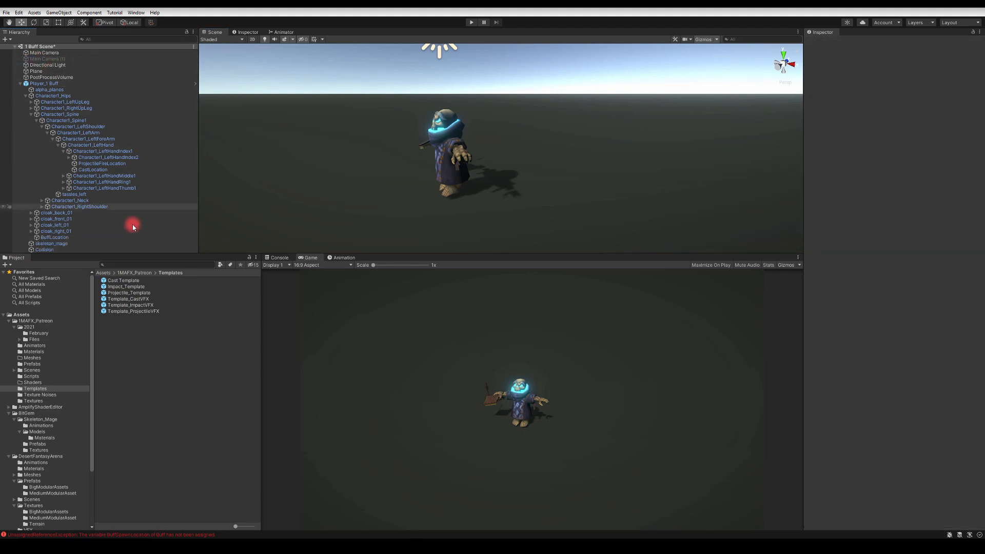
Step: Duplicate the Cast Template prefab as Buff Cast Template and assign it to the Cast Prefab of Player_1 Buff's Buff script
click(115, 281)
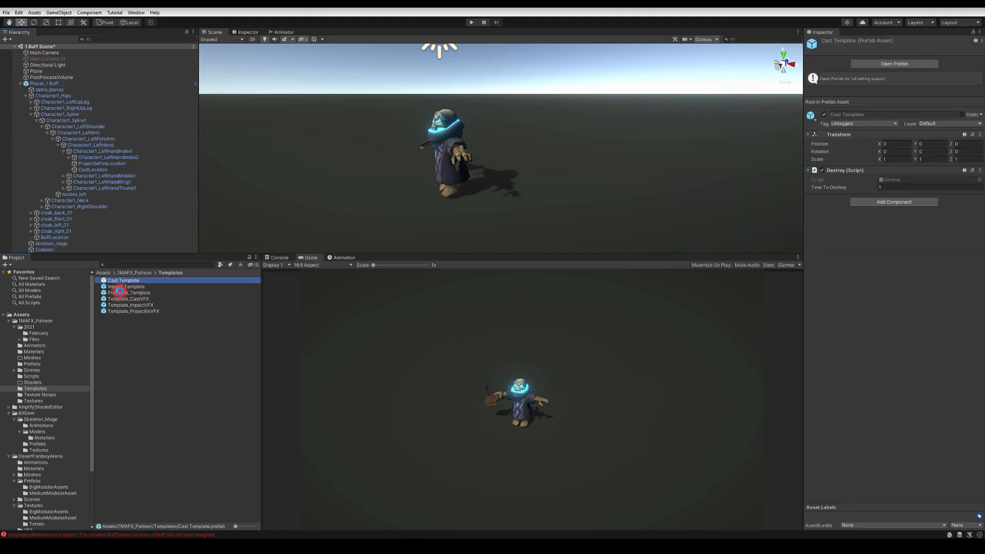
key(ctrl+d)
click(143, 282)
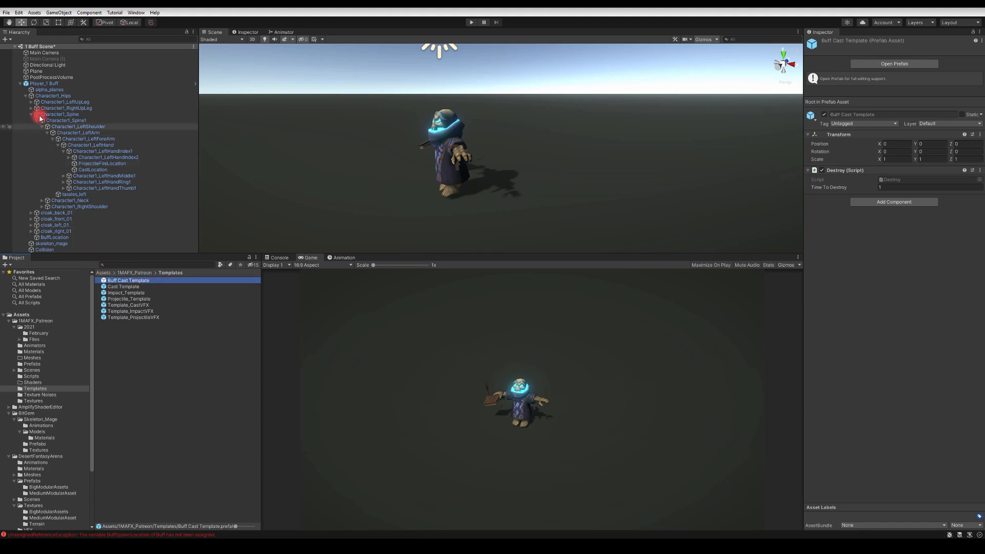
click(39, 84)
drag(124, 281, 894, 228)
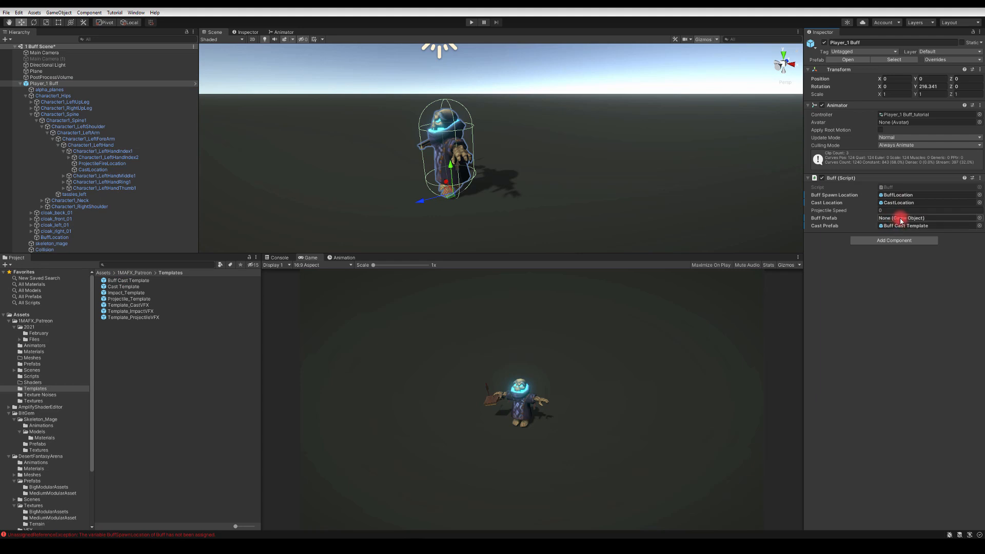
Step: Duplicate Buff Cast Template as Buff Template, and assign Buff Cast Template to the Buff Prefab of Player_1 Buff's Buff script
click(114, 281)
key(ctrl+d)
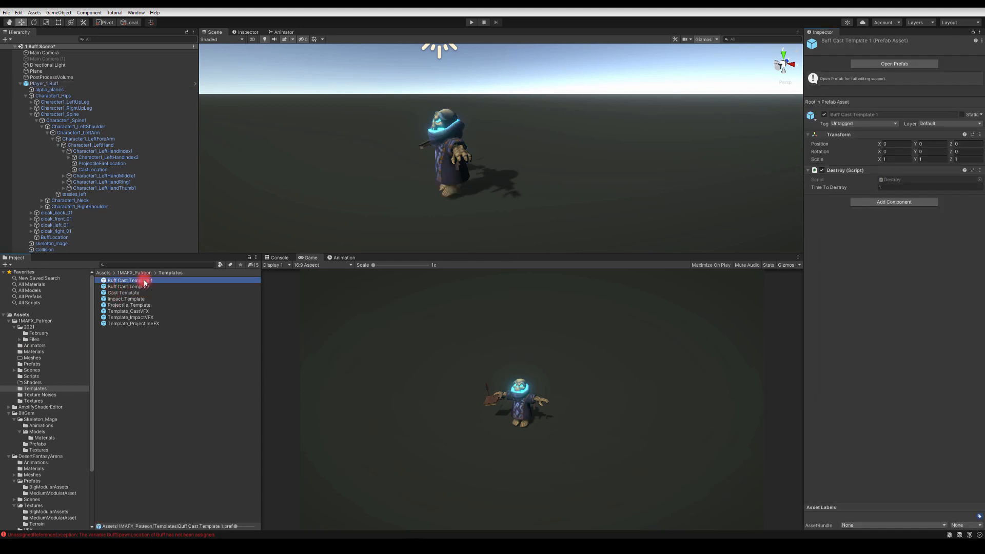
click(147, 281)
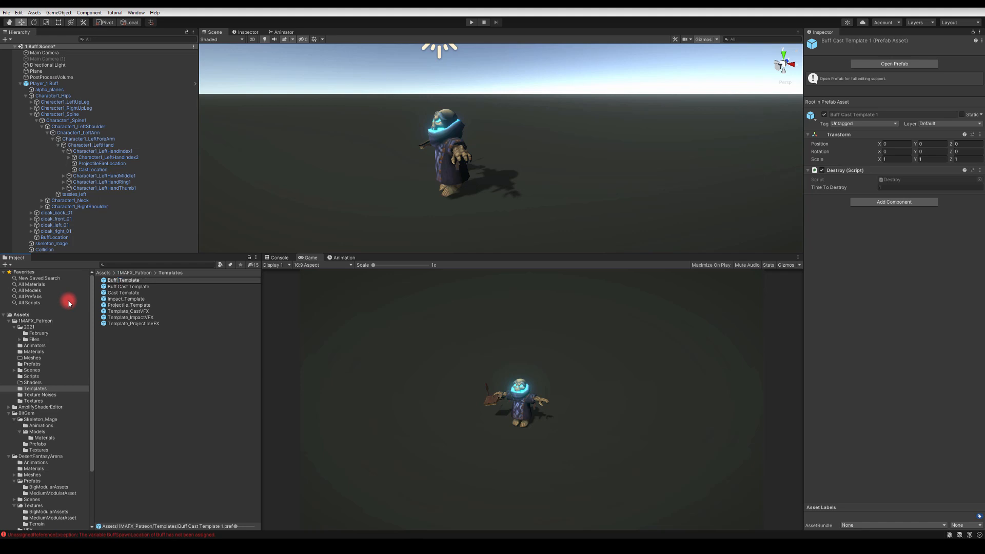
key(Return)
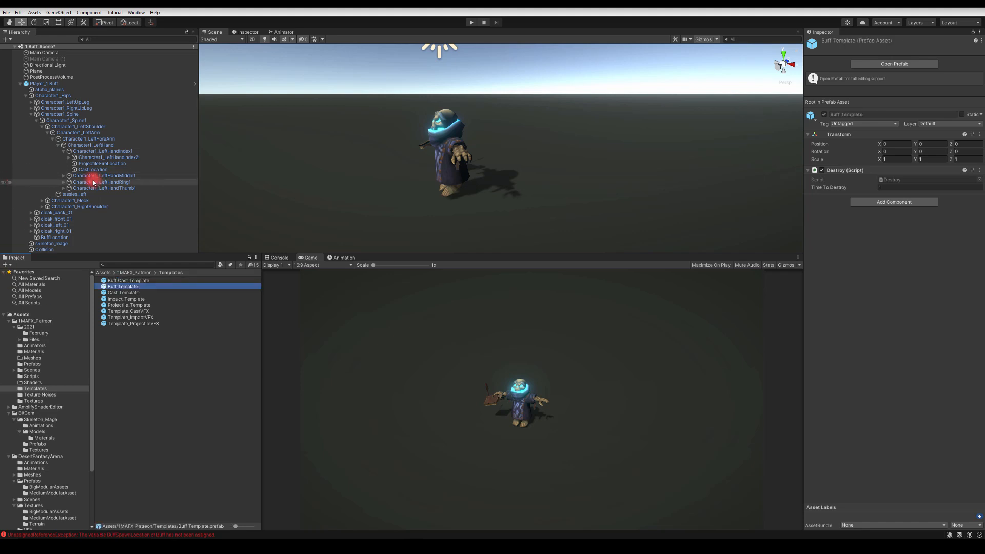
click(41, 83)
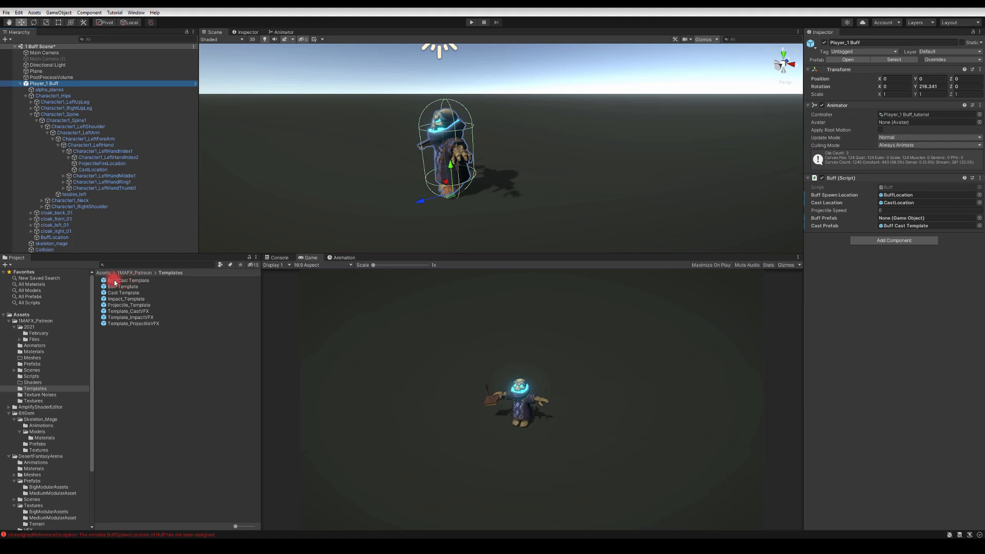
drag(115, 281, 879, 218)
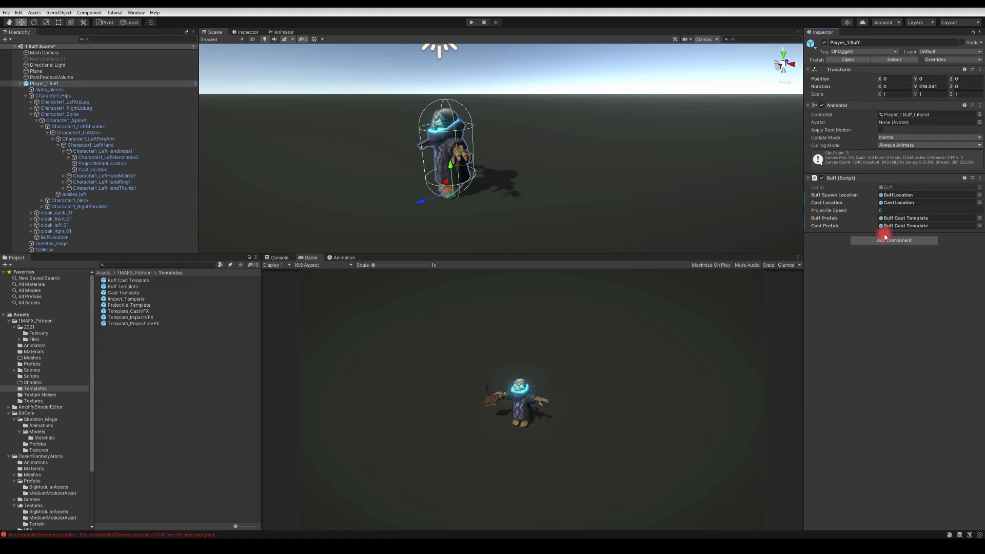
Step: Save the scene and the project, and test the buff cast briefly in Play mode
click(6, 13)
click(12, 48)
click(6, 13)
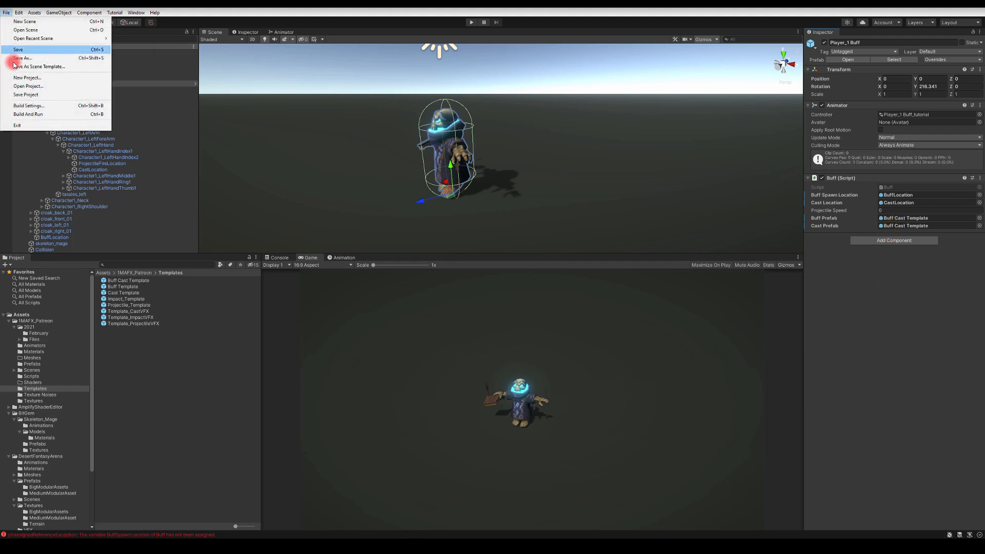
click(20, 97)
click(469, 22)
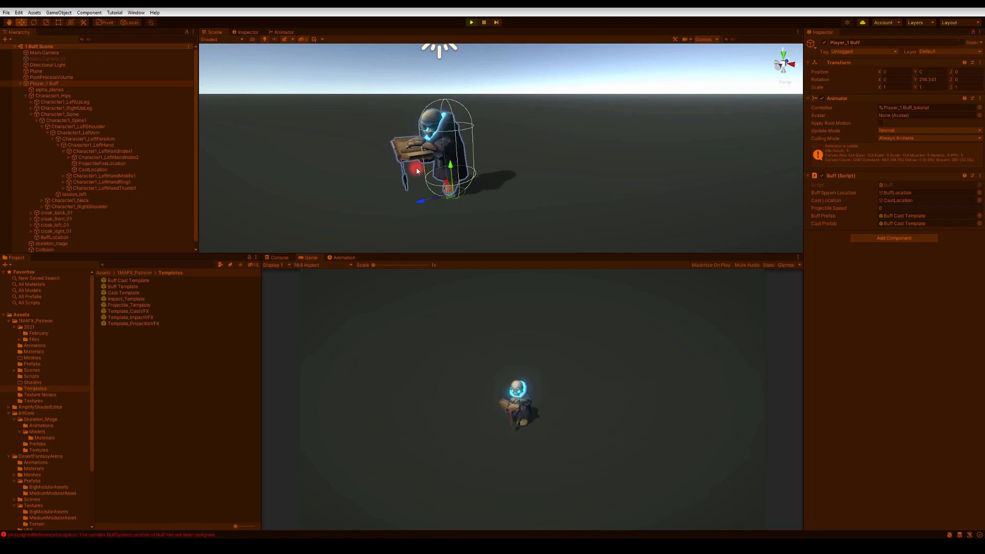
click(472, 22)
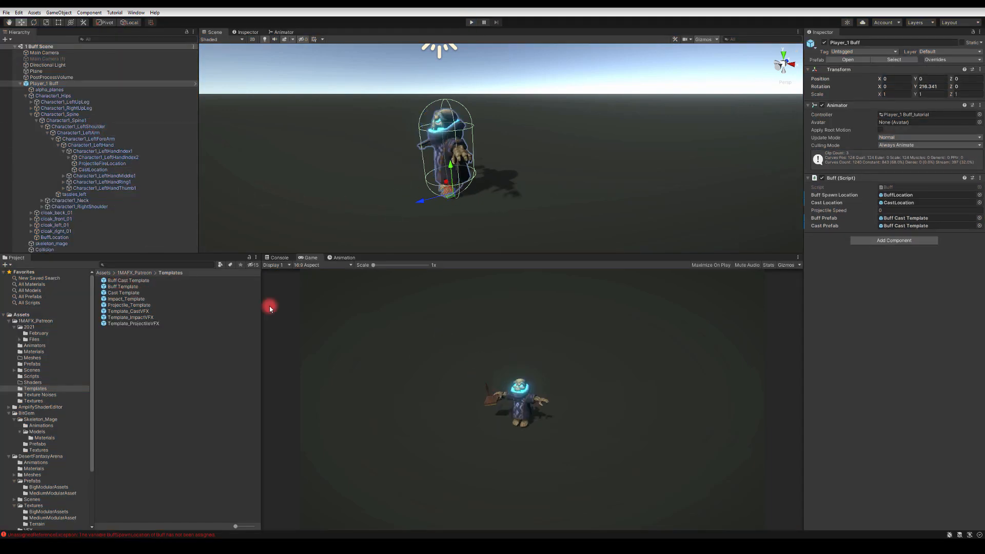
Step: Add the Buff Cast Template prefab to the scene hierarchy and preview its child effect Template_CastVFX
click(20, 83)
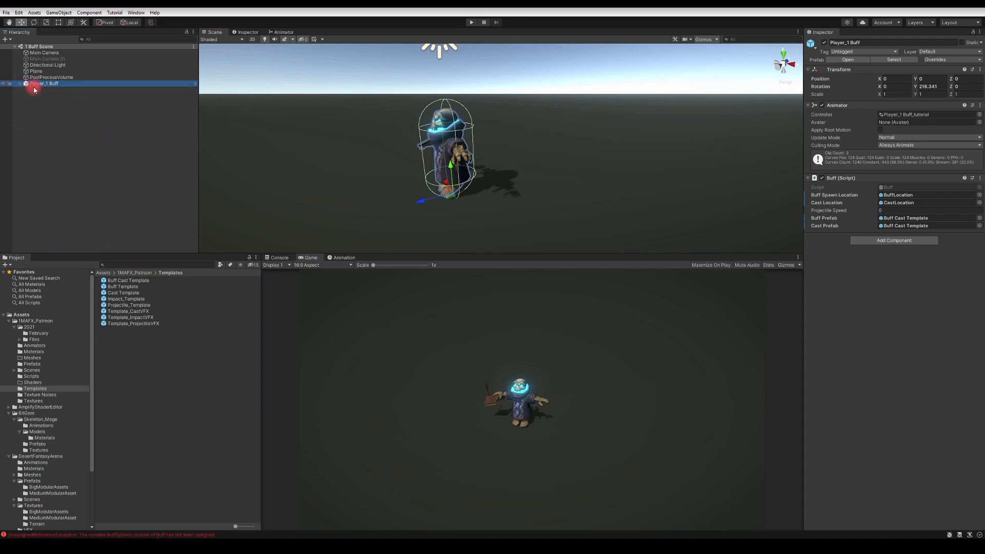
drag(123, 287, 73, 198)
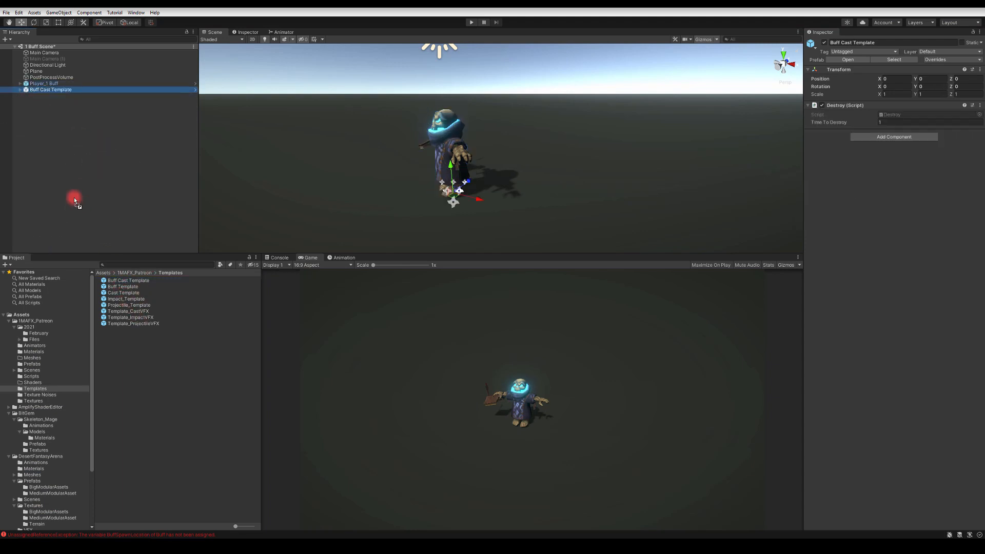
click(20, 90)
click(92, 102)
click(756, 186)
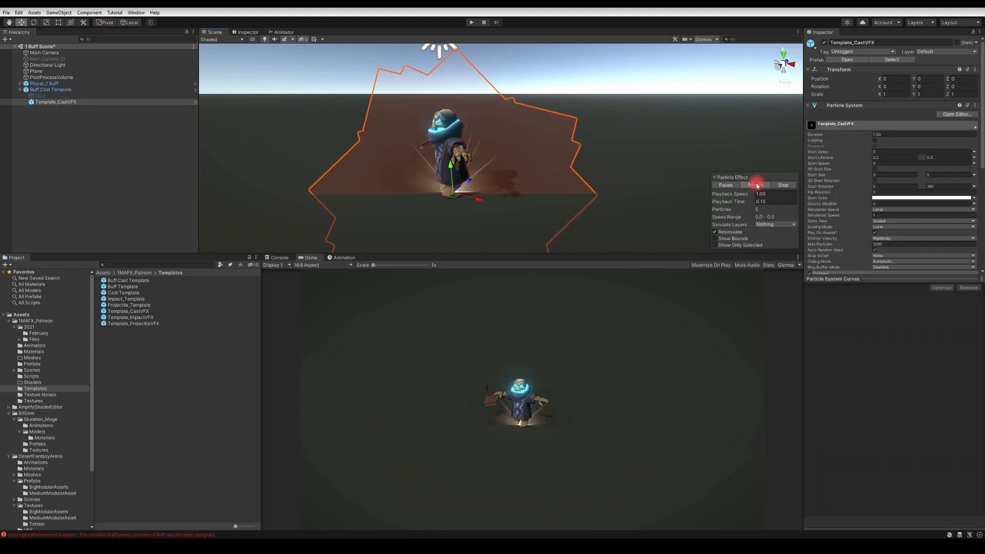
Step: Set both Start Lifetime values of Template_CastVFX to 1 and replay the particle effect
click(892, 156)
text(1)
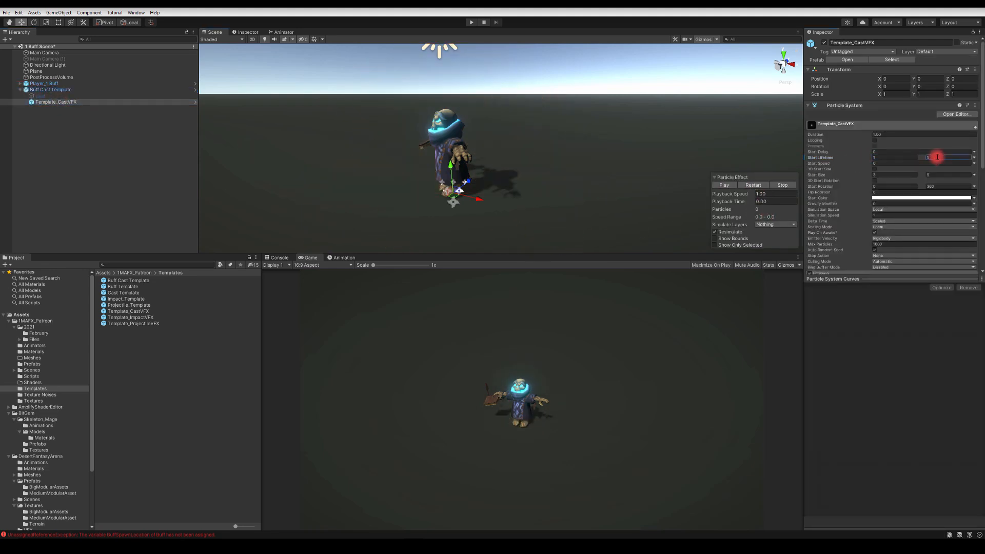
click(749, 188)
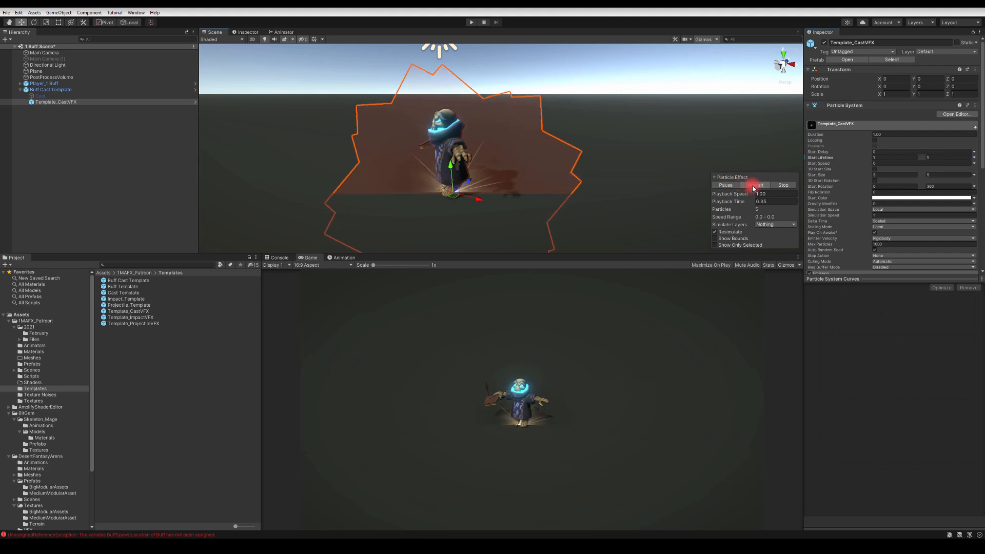
click(752, 187)
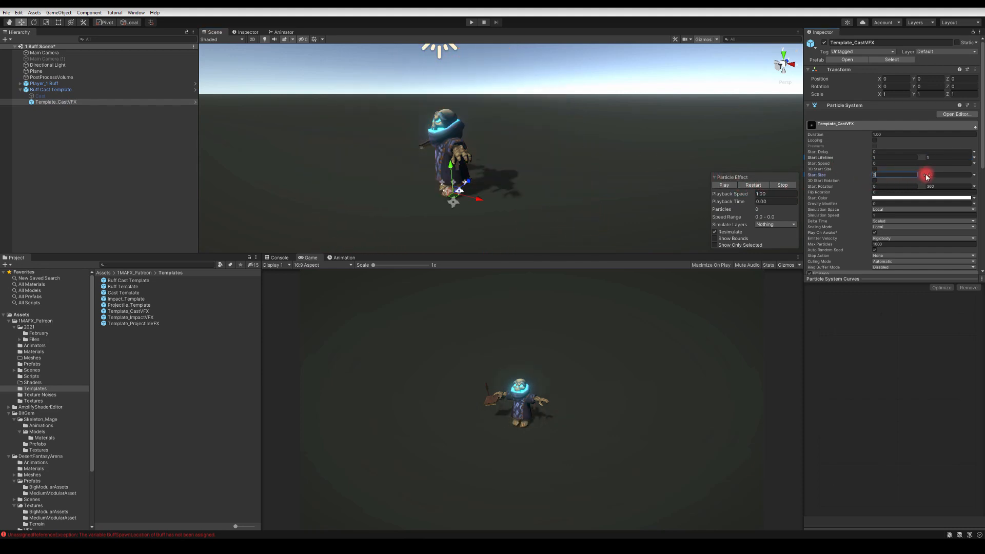
Step: Reduce the Start Size range of Template_CastVFX to a maximum of 3 and replay the particle effect
click(734, 186)
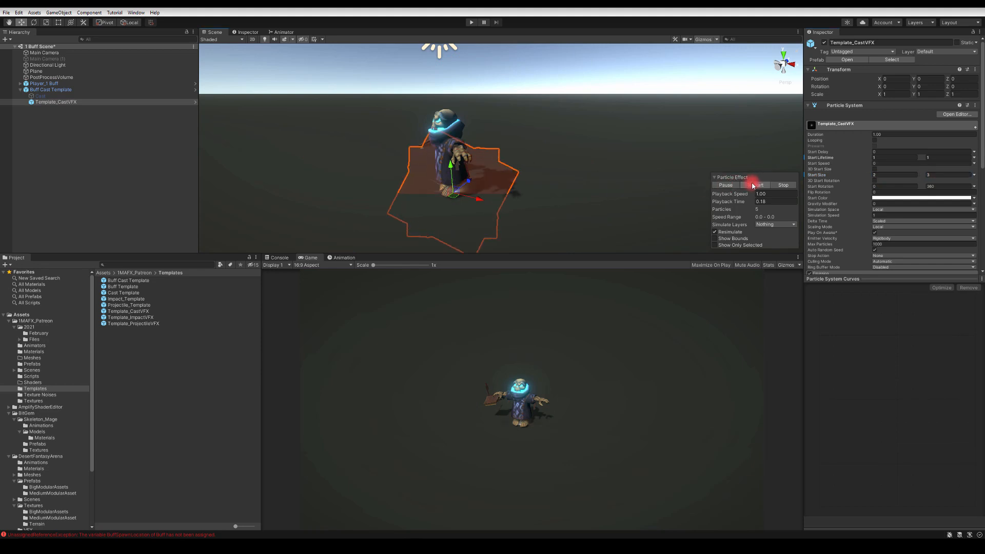
click(753, 186)
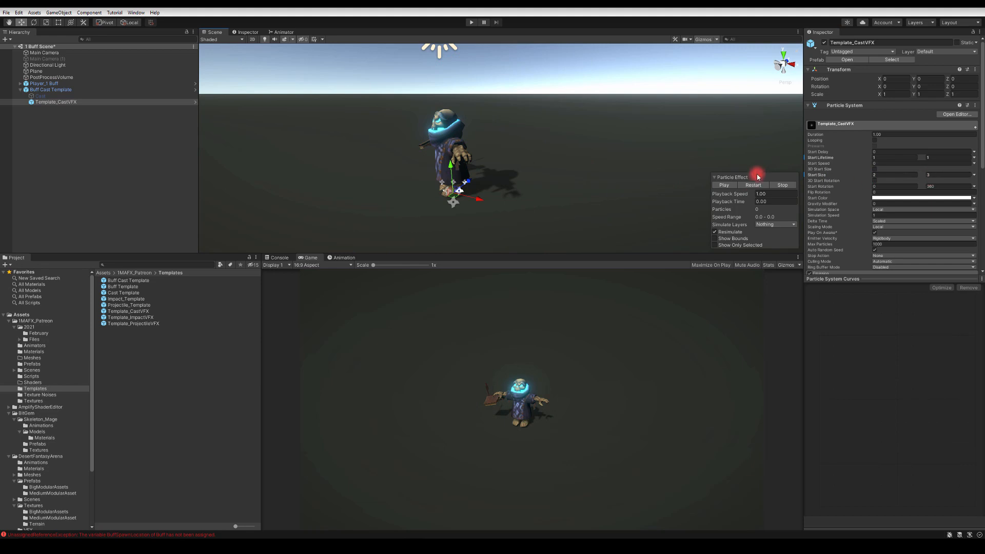
click(752, 185)
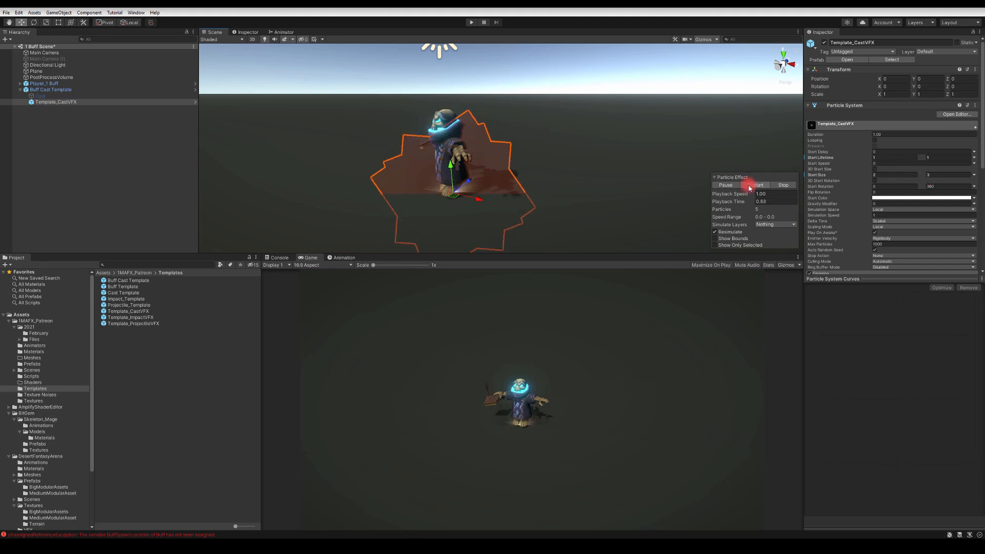
Step: Set the Start Size range of Template_CastVFX to 1 and 2 and replay the particle effect
click(882, 175)
text(1)
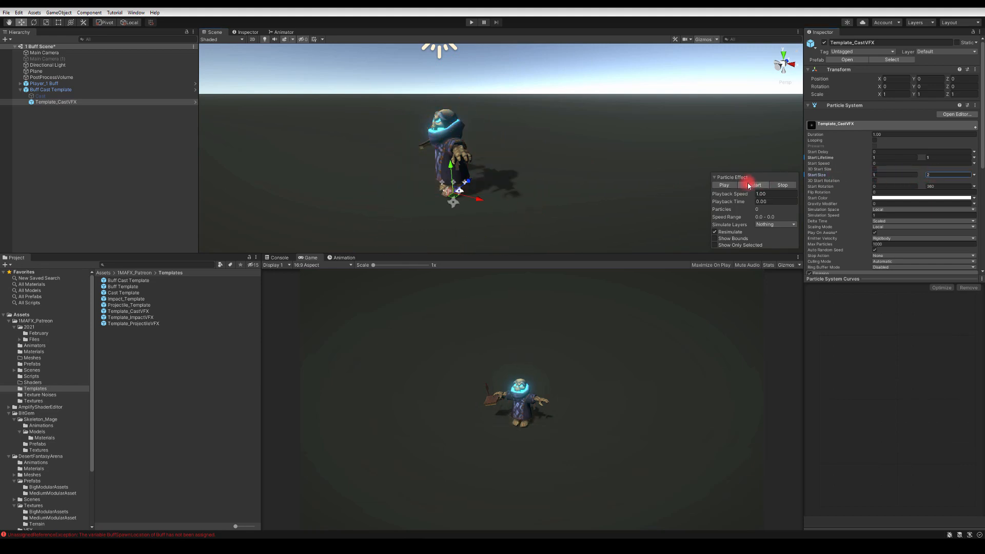
click(749, 185)
click(749, 184)
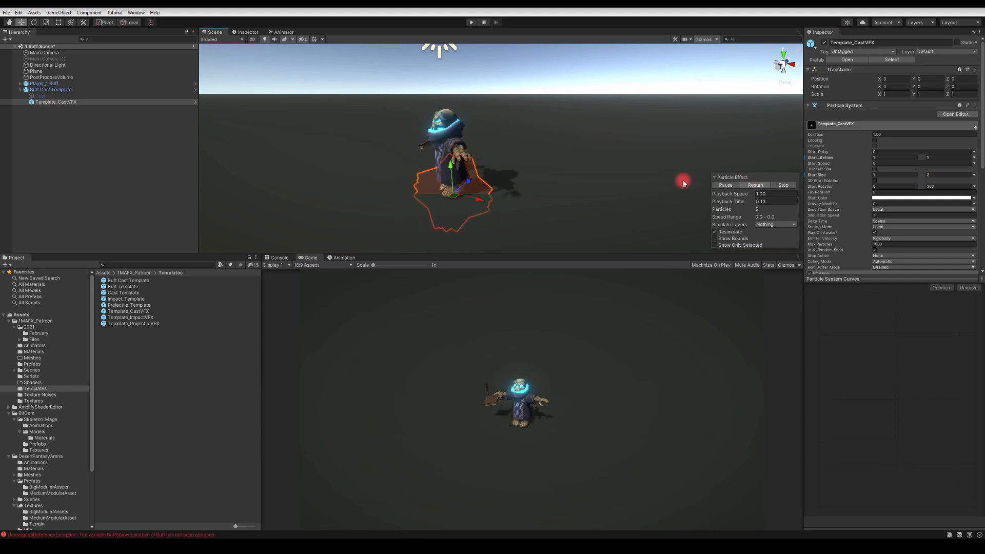
Step: Apply all overrides of Buff Cast Template to its prefab and delete the instance from the scene
click(87, 89)
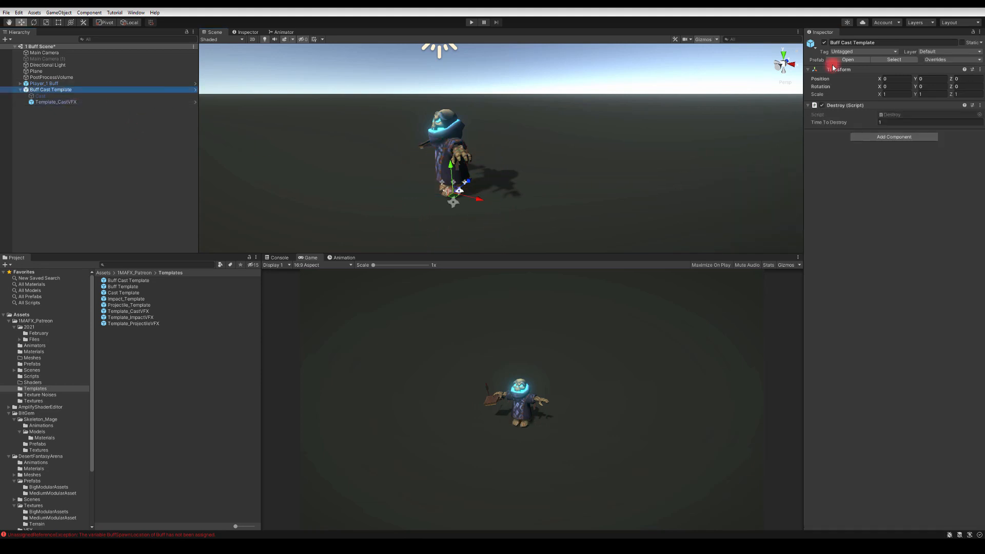
click(941, 59)
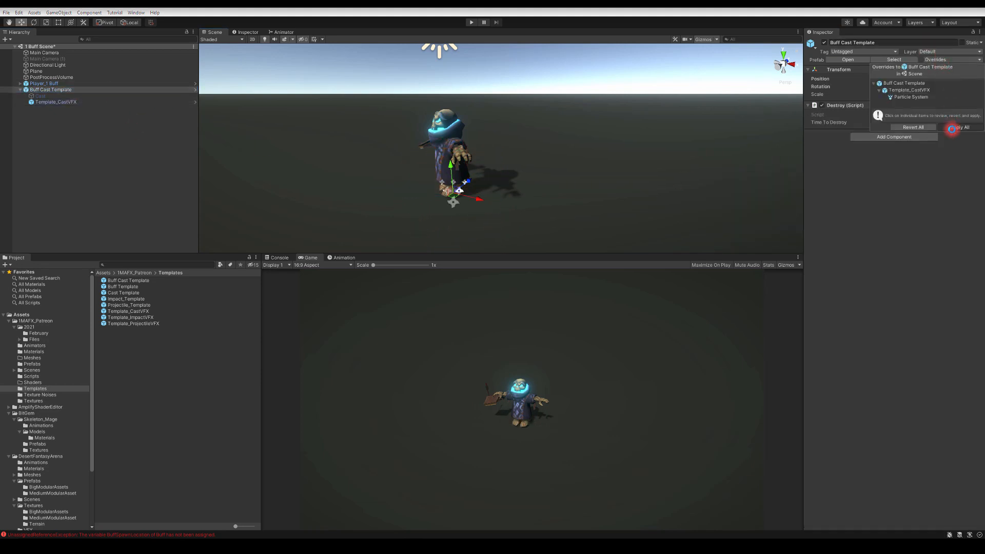
click(951, 128)
key(Delete)
click(100, 262)
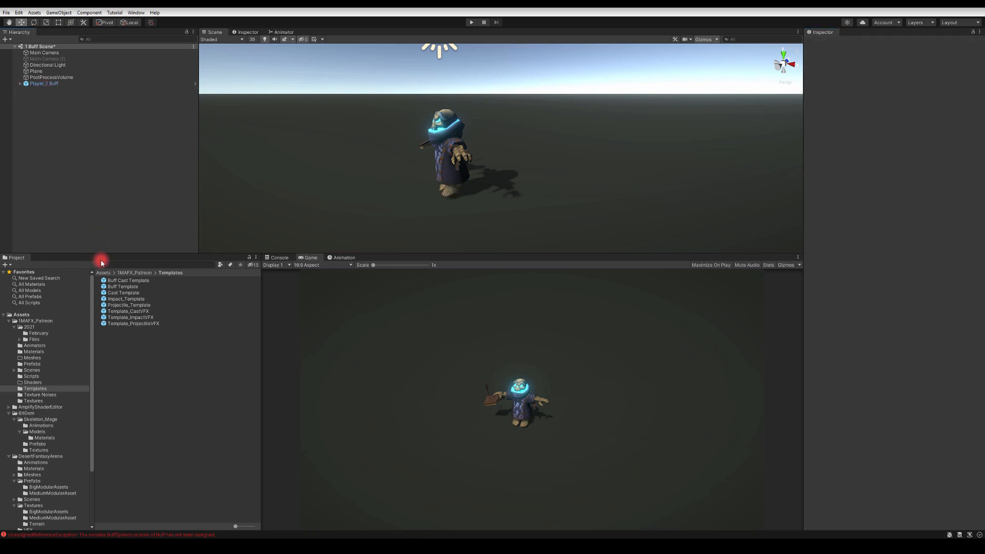
Step: Add the Buff Template prefab to the scene hierarchy and preview its child effect Template_CastVFX
drag(117, 288, 58, 161)
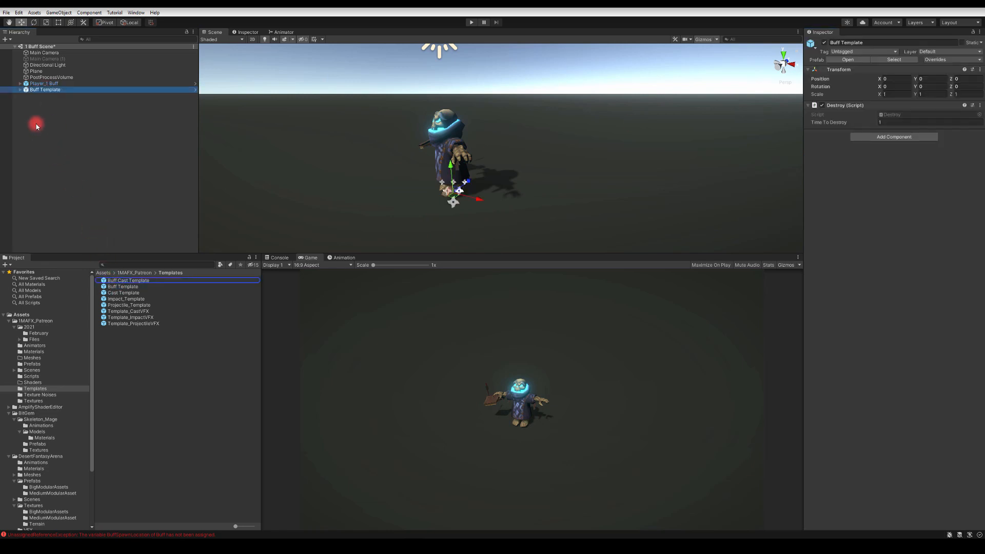
click(20, 89)
click(35, 102)
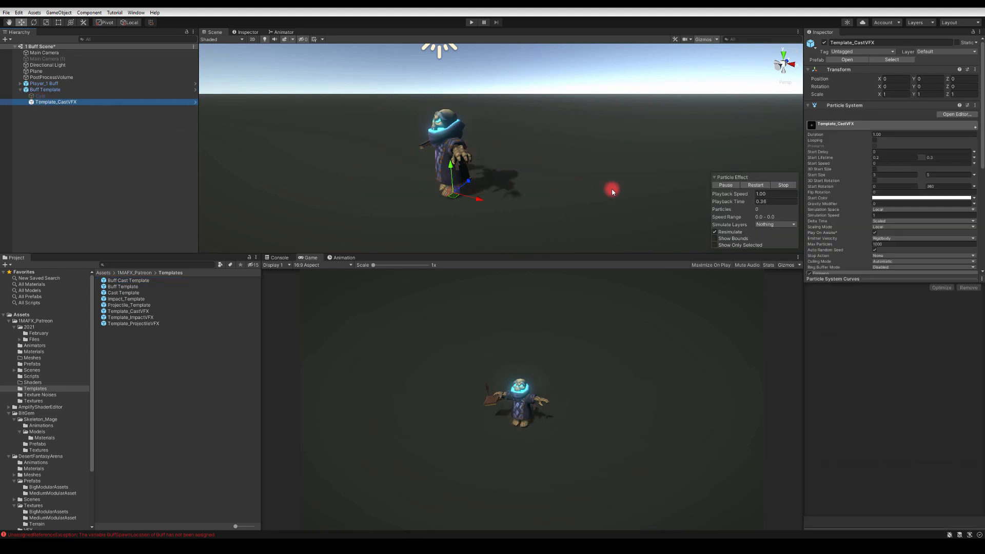
click(752, 185)
Step: Set the Renderer's Render Mode of Template_CastVFX to Horizontal Billboard and replay the particle effect
scroll(872, 205, down, 5)
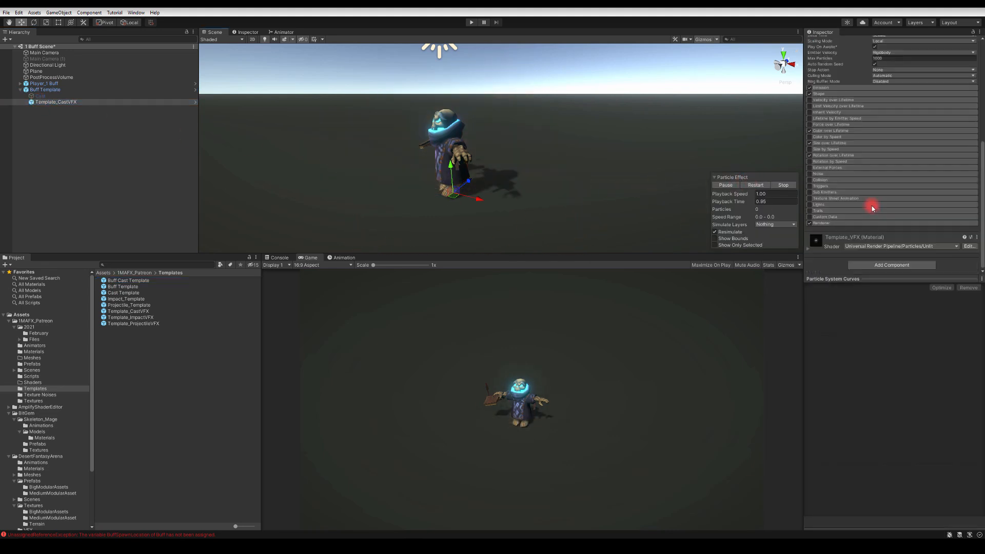
click(830, 224)
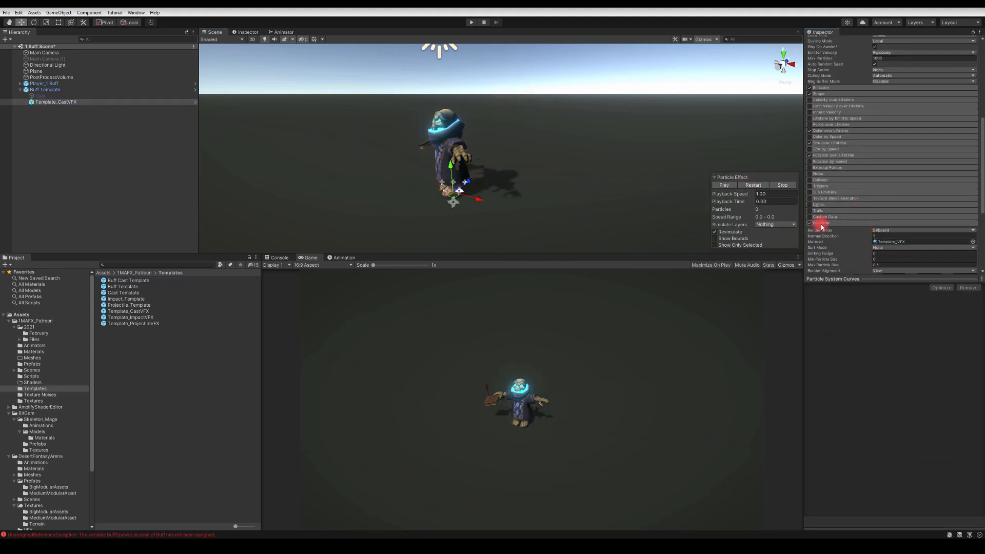
click(878, 232)
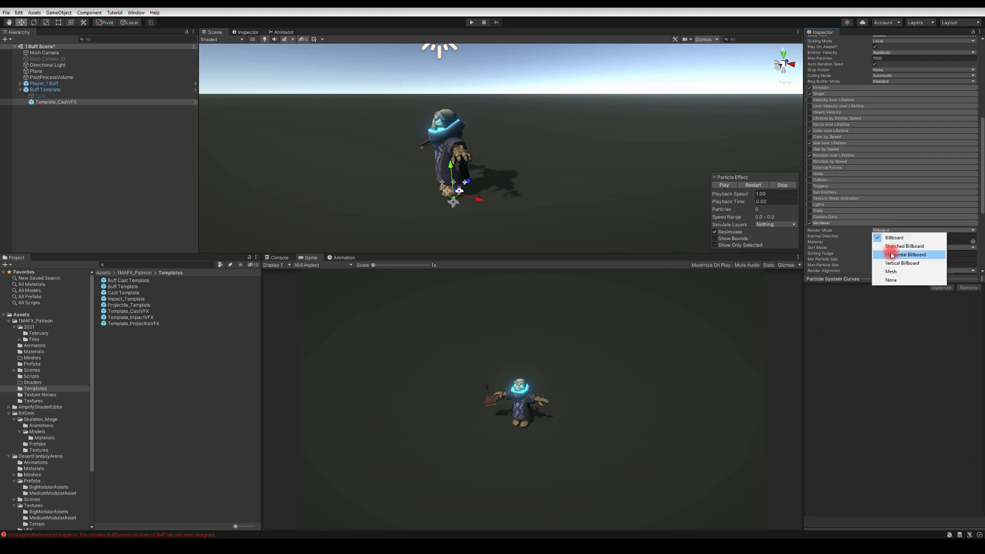
click(890, 249)
click(751, 186)
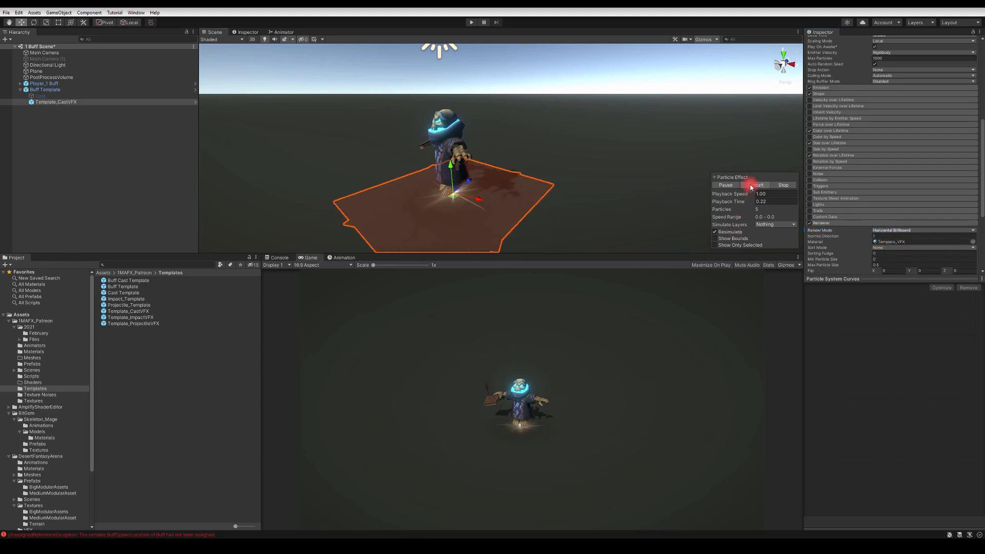
Step: Set the Start Lifetime range of Buff Template's Template_CastVFX to 1 and 1.3 and replay the effect
scroll(860, 138, up, 10)
click(875, 158)
text(1)
click(929, 157)
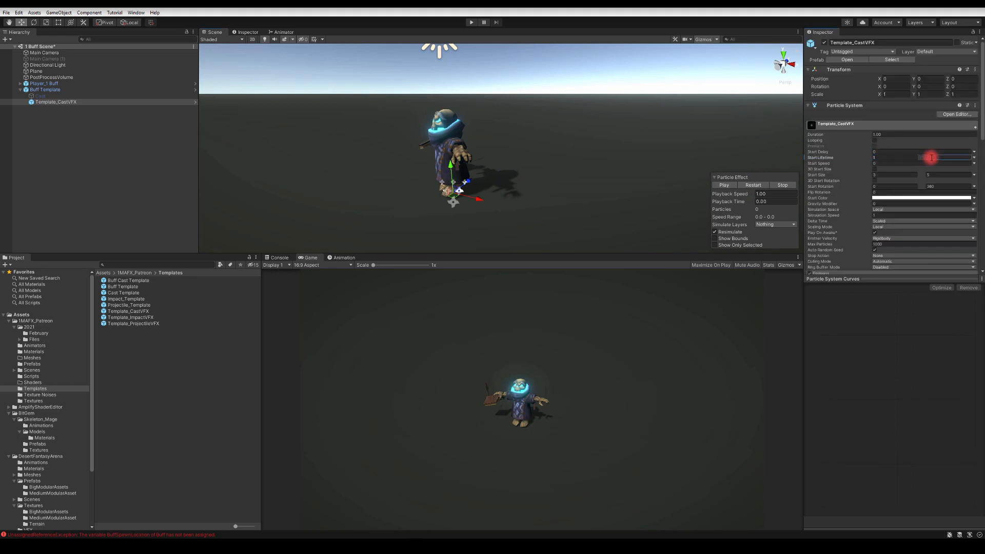
text(1.3)
click(752, 184)
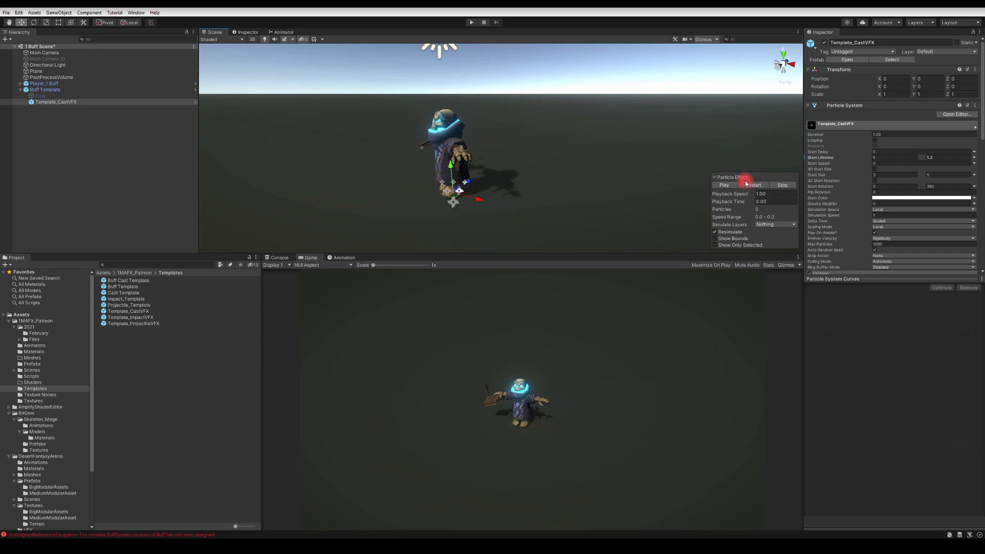
click(751, 180)
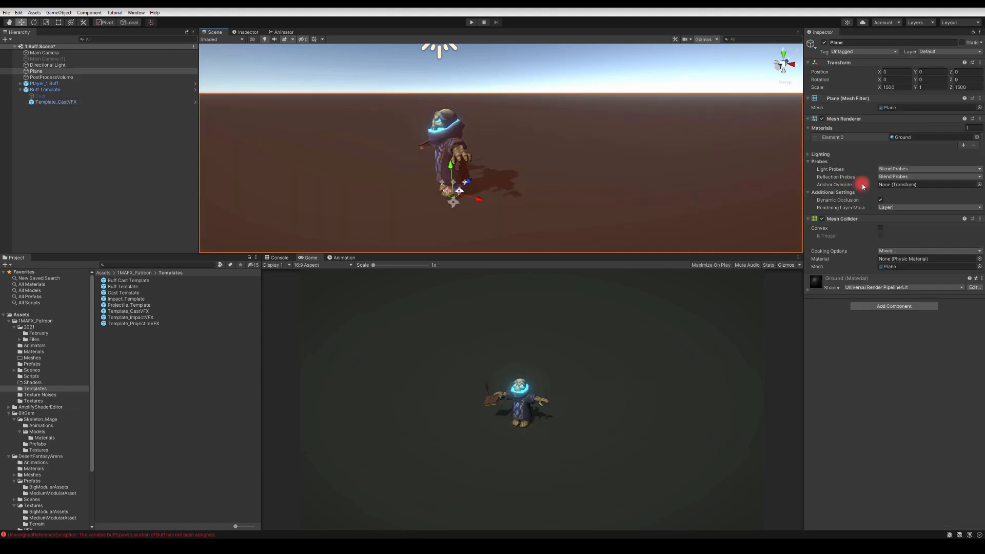
Step: Reselect Template_CastVFX, raise its Start Size range to a maximum of 10, and replay the particle effect
click(45, 104)
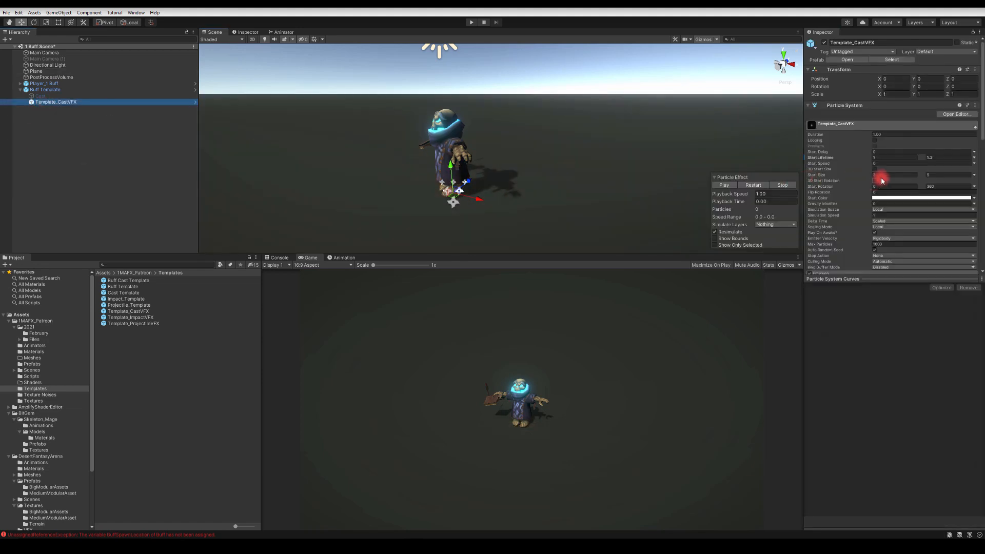
click(918, 175)
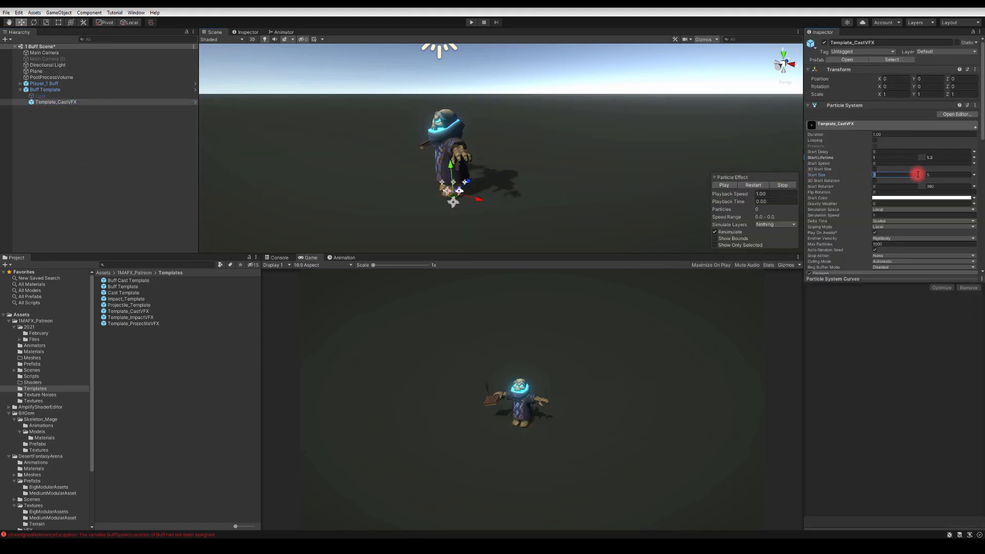
click(761, 187)
click(760, 187)
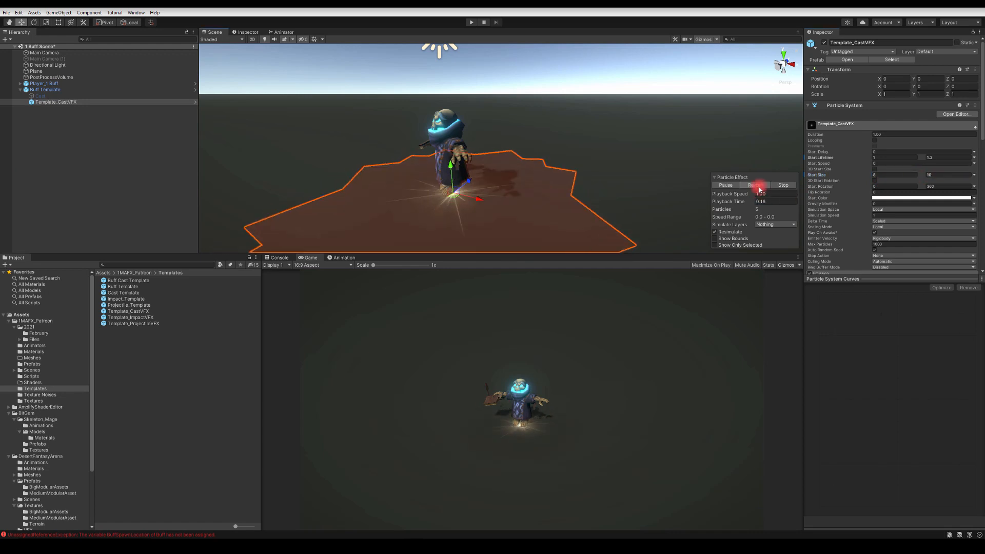
click(761, 188)
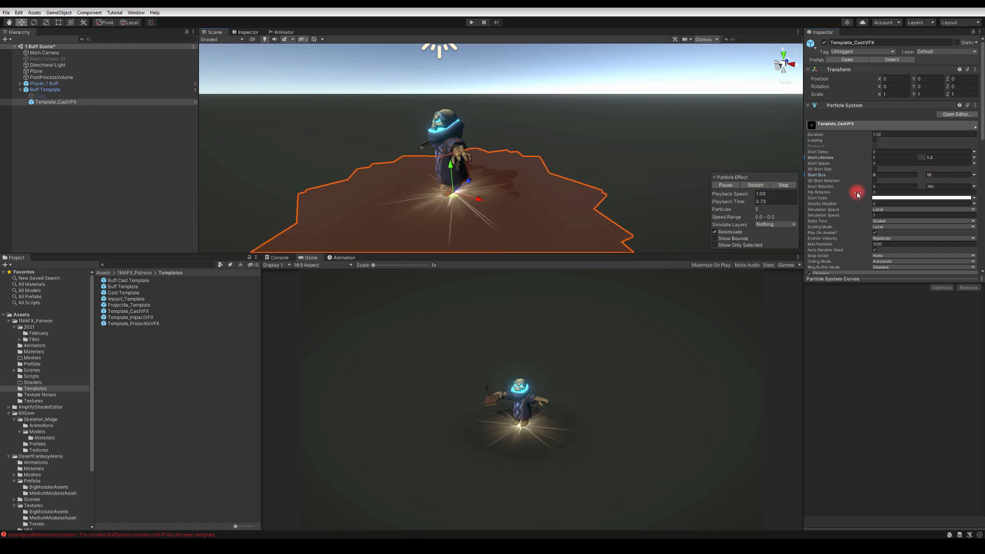
Step: Set the Renderer's Sort Mode of Template_CastVFX to Oldest in Front and replay the particle effect
scroll(900, 198, down, 3)
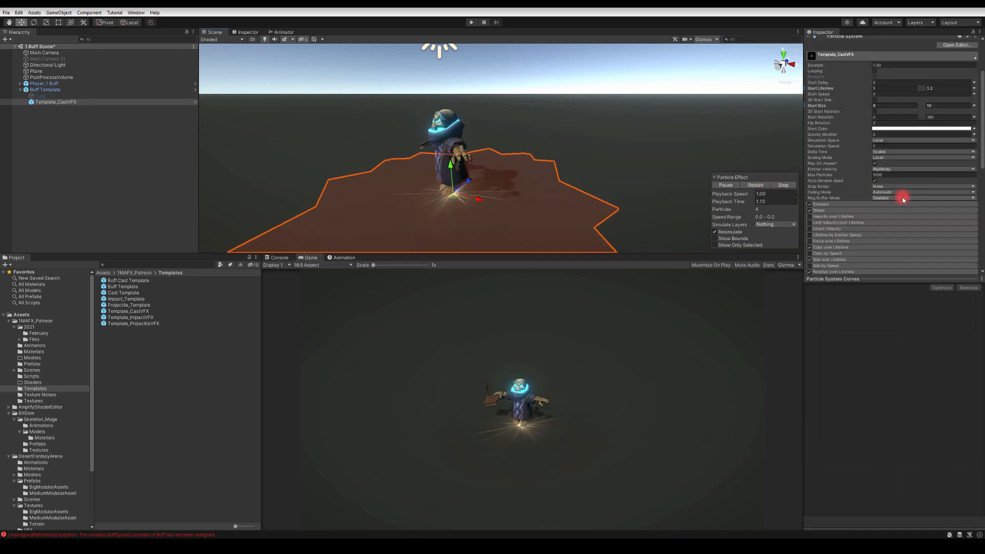
scroll(892, 198, down, 6)
click(819, 121)
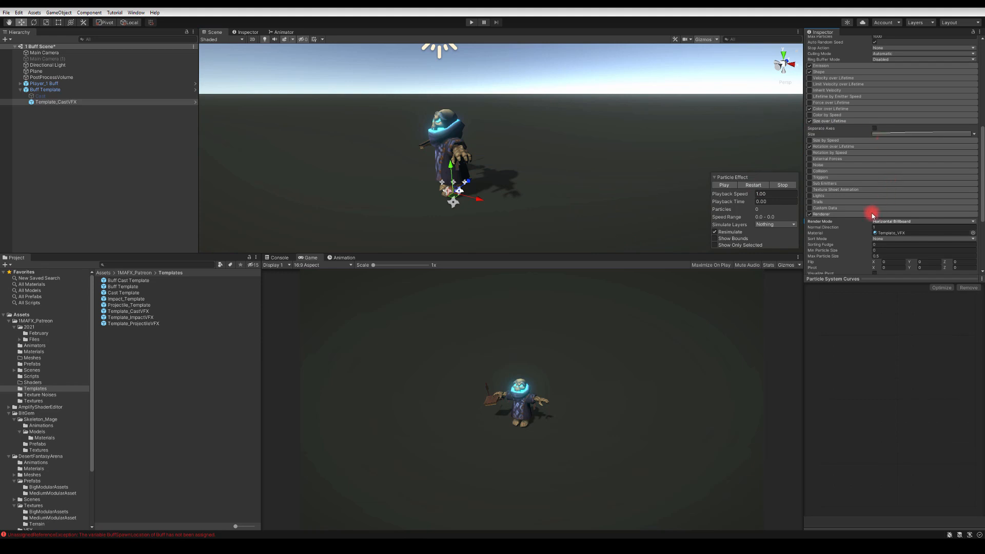
scroll(872, 214, down, 5)
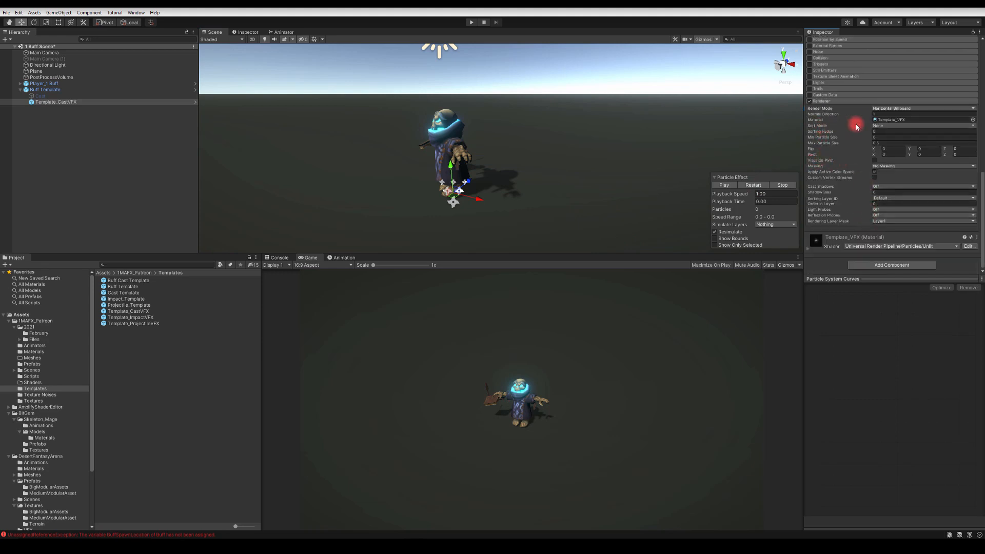
click(889, 126)
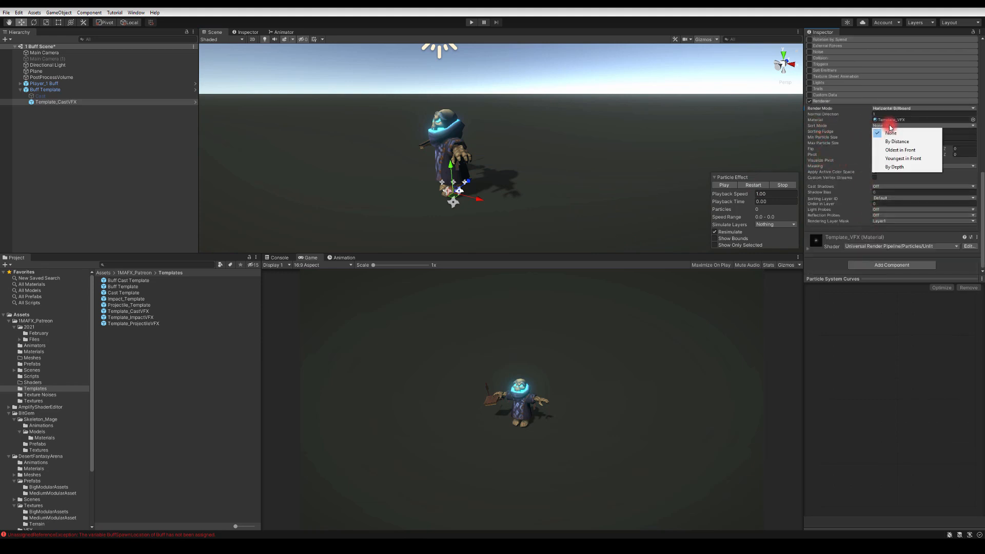
click(893, 150)
click(753, 185)
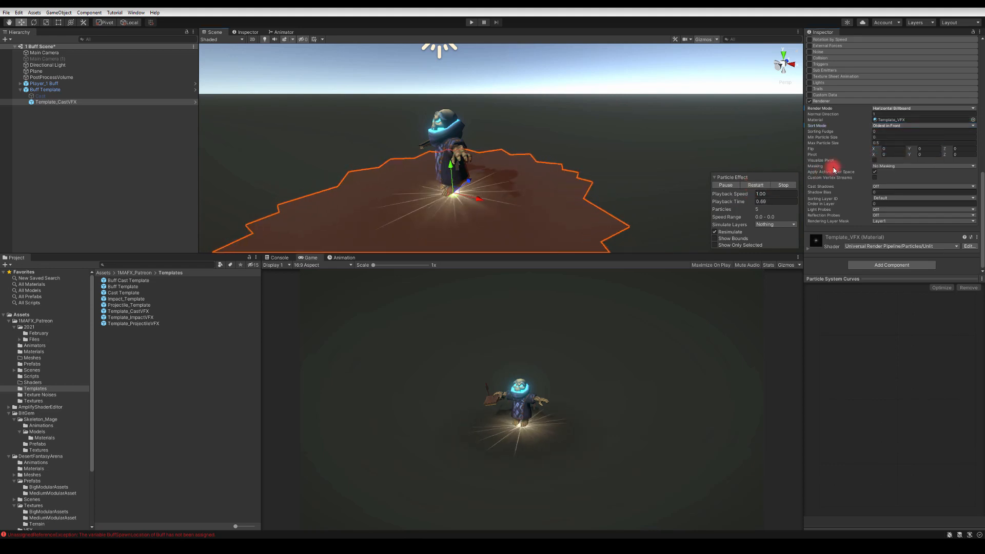
Step: Raise the start of the Size over Lifetime curve to about 0.75, flatten its slope, and replay the effect
scroll(833, 167, up, 6)
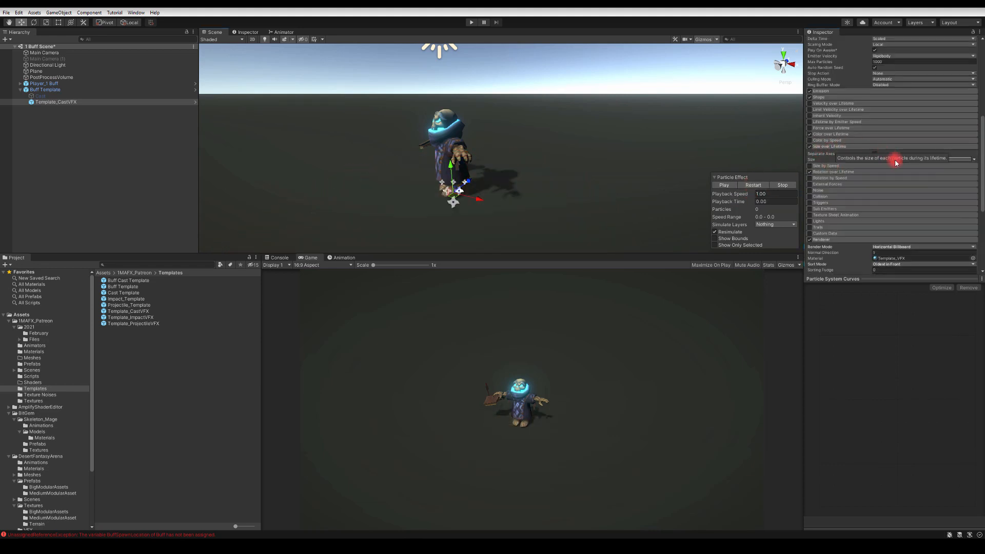
click(903, 160)
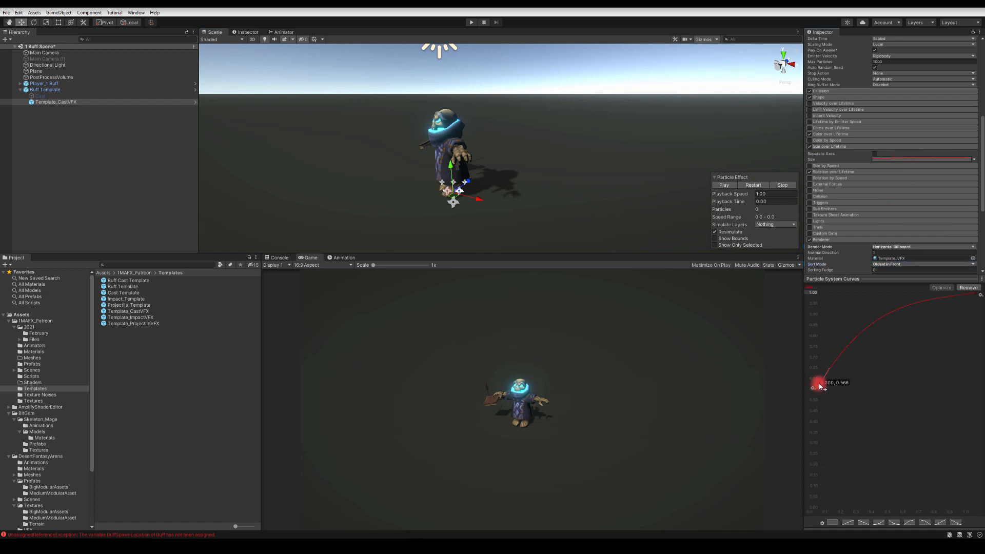
drag(813, 388, 818, 348)
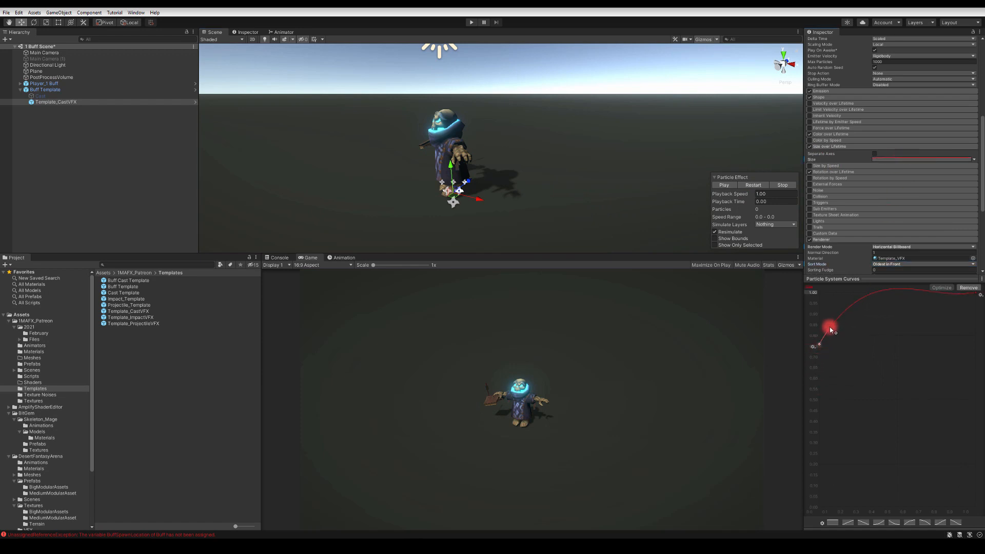
click(749, 188)
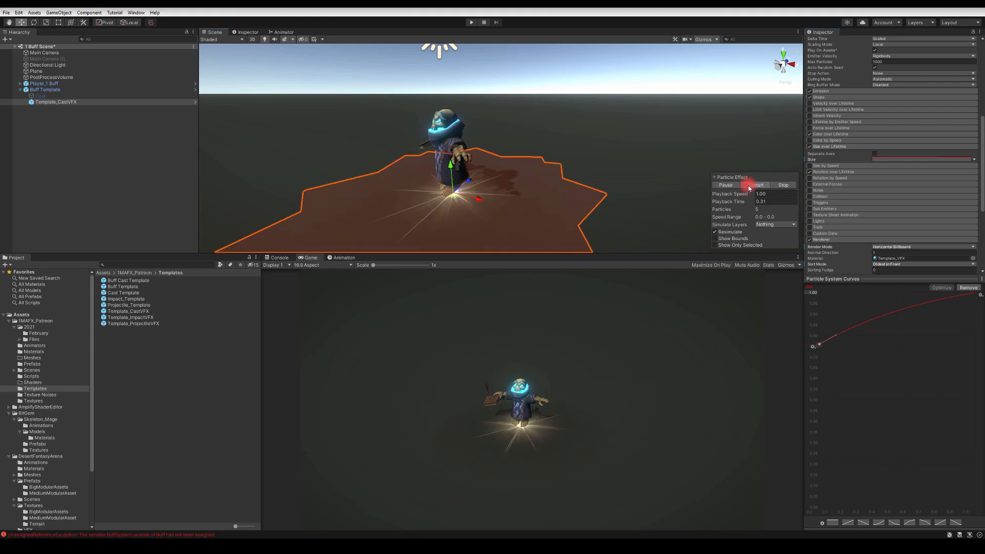
click(749, 188)
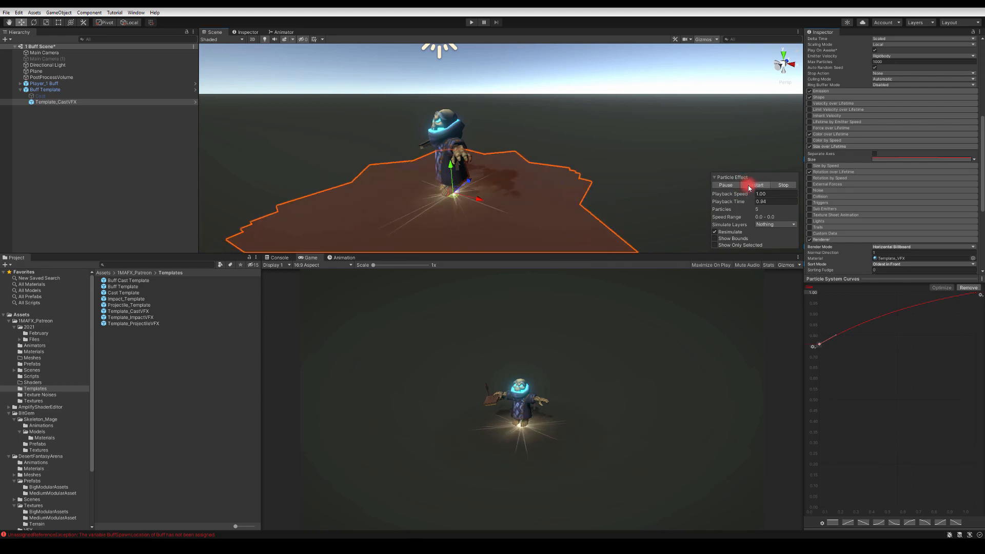
click(748, 186)
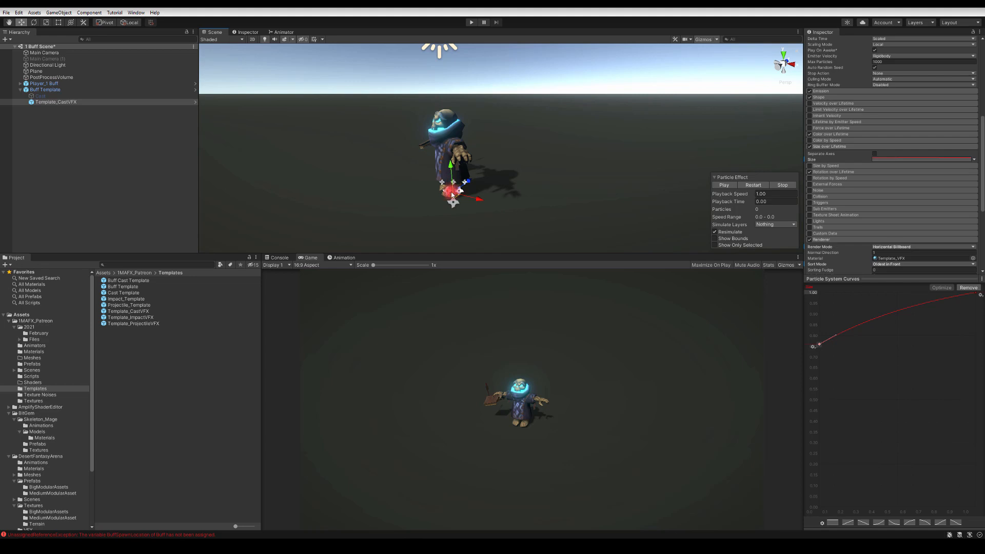
Step: Apply all overrides of Buff Template to its prefab and delete the instance from the scene
click(39, 89)
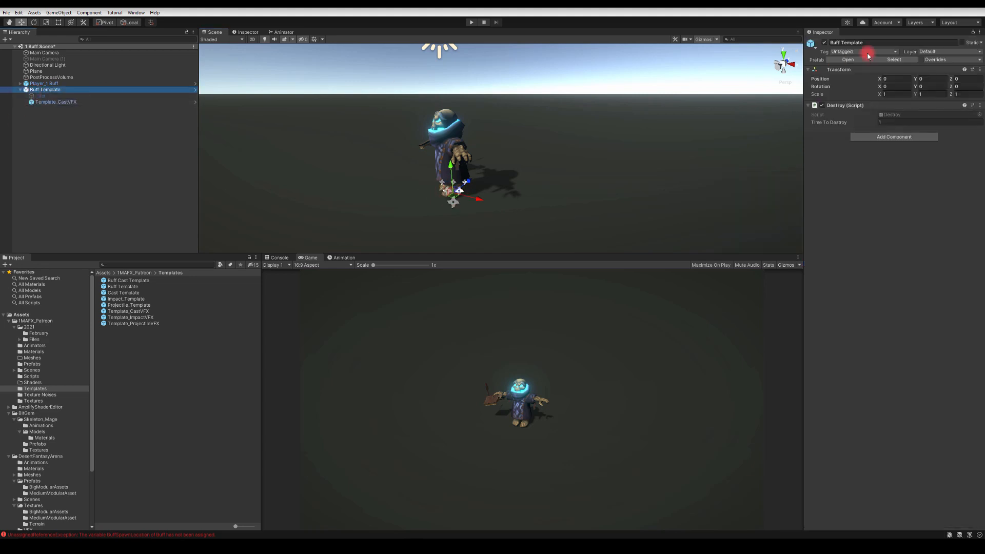
click(930, 60)
click(950, 125)
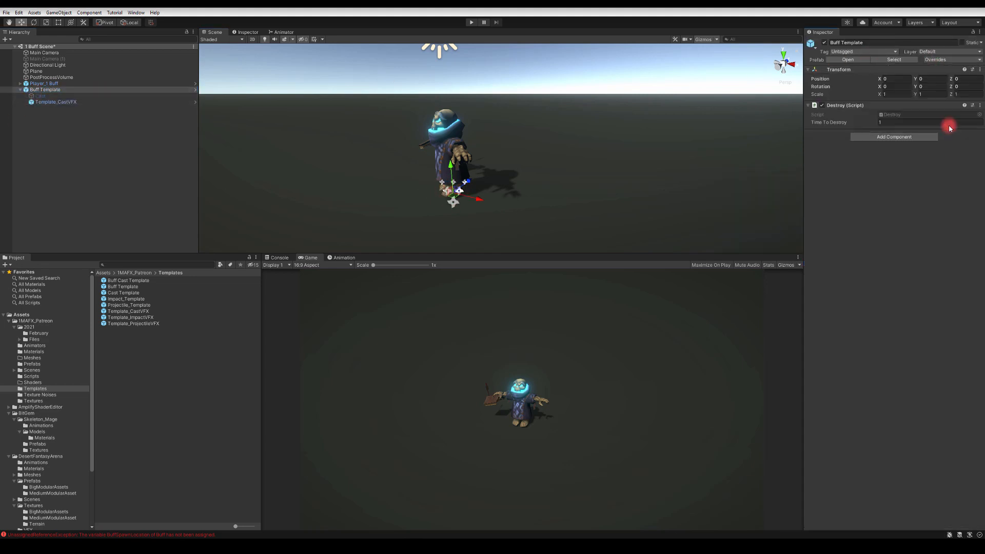
click(51, 90)
key(Delete)
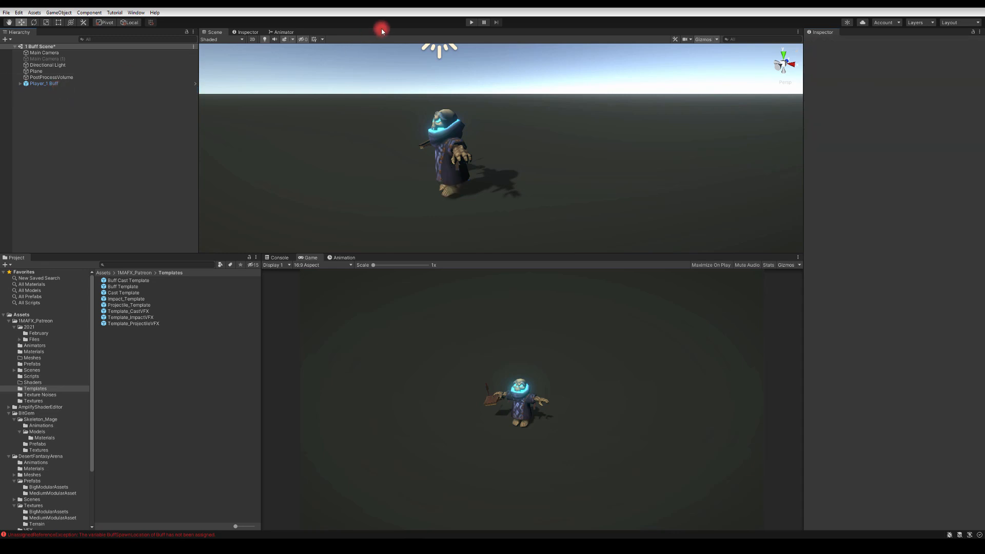
Step: Play-test the scene twice to check the buff and cast effects on the character, stopping play mode after each run
click(471, 22)
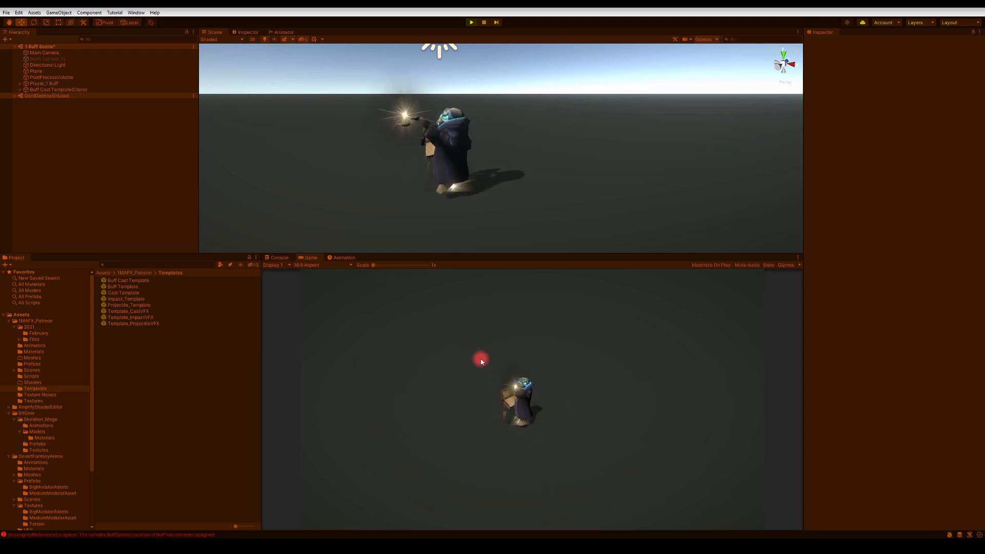
click(470, 22)
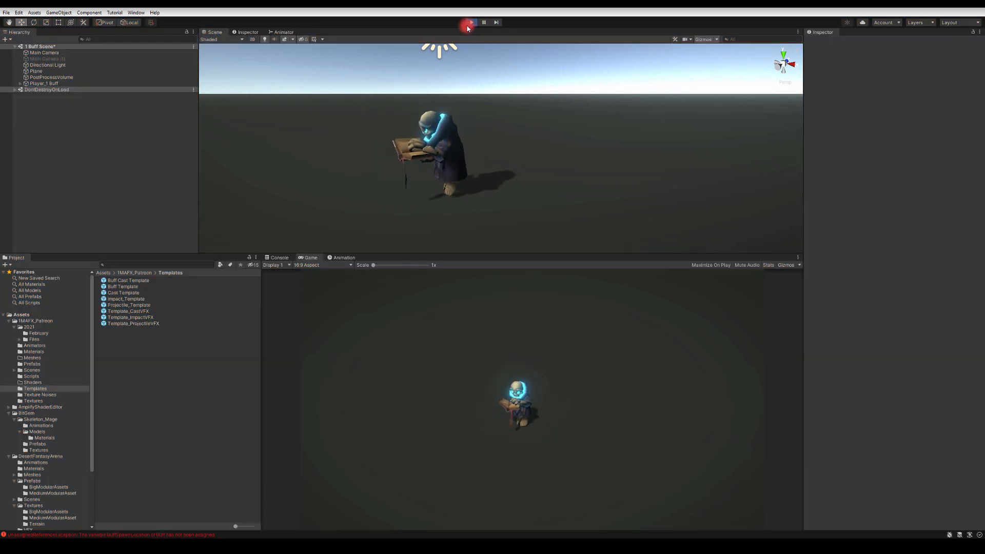
click(470, 22)
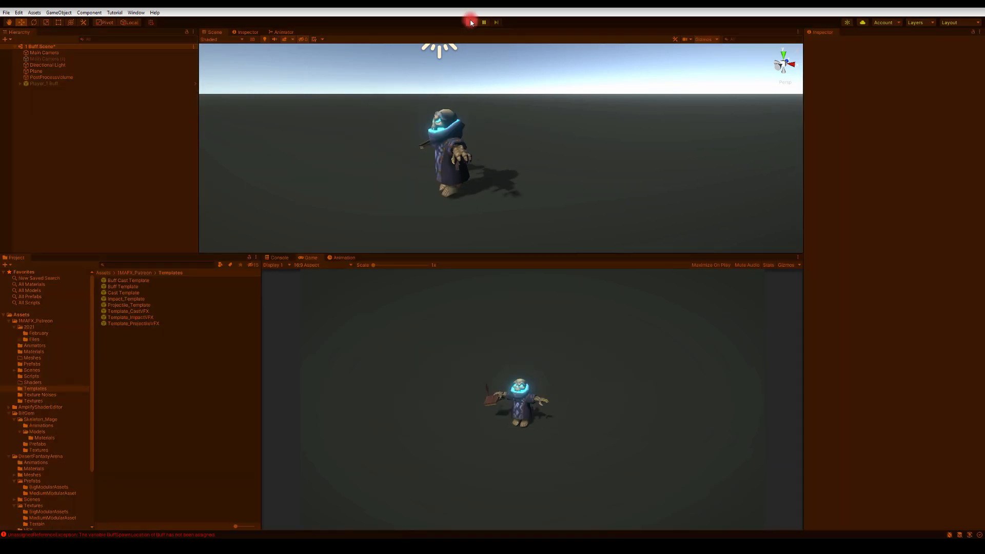
click(467, 24)
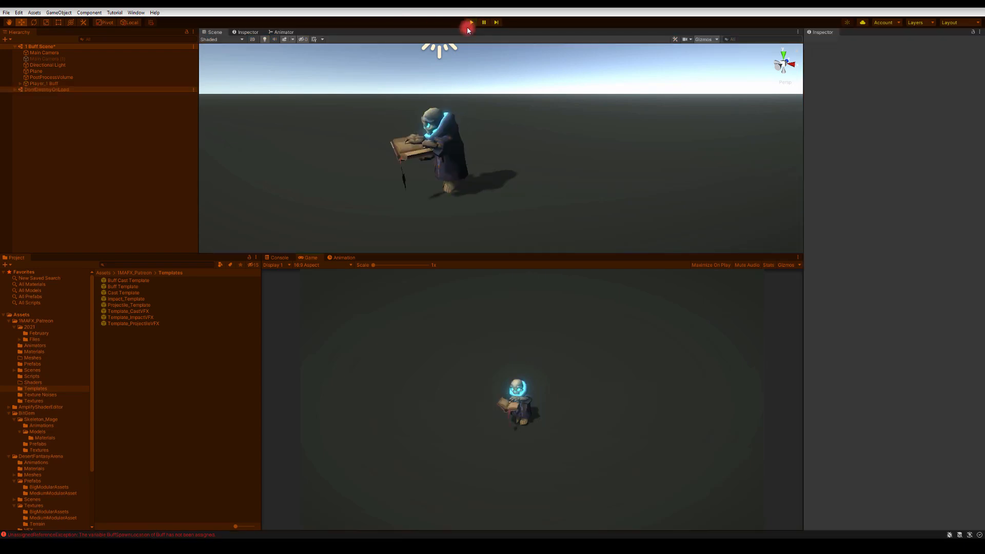
click(267, 22)
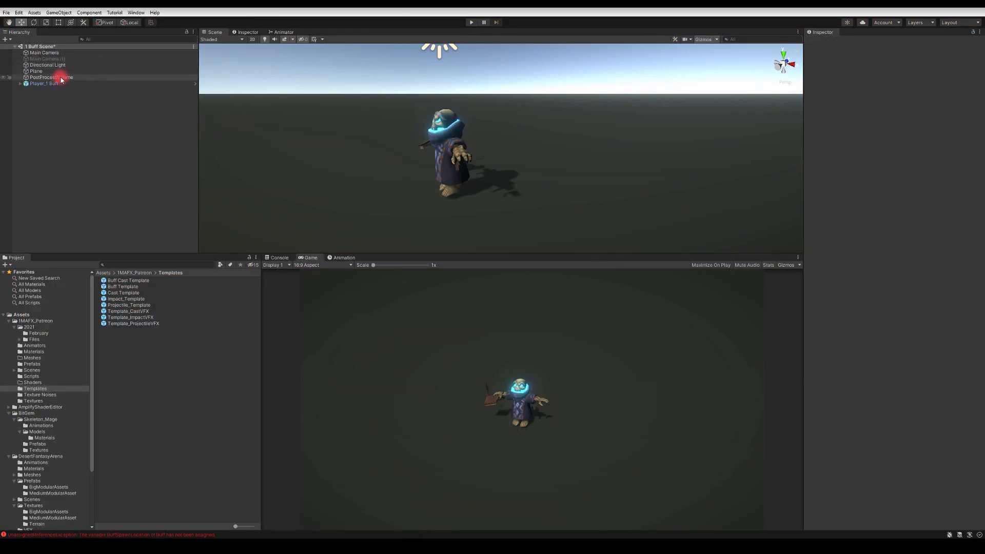
Step: Assign Buff Template as the Buff Prefab of Player_1 Buff's Buff script and apply all overrides to its prefab
click(53, 83)
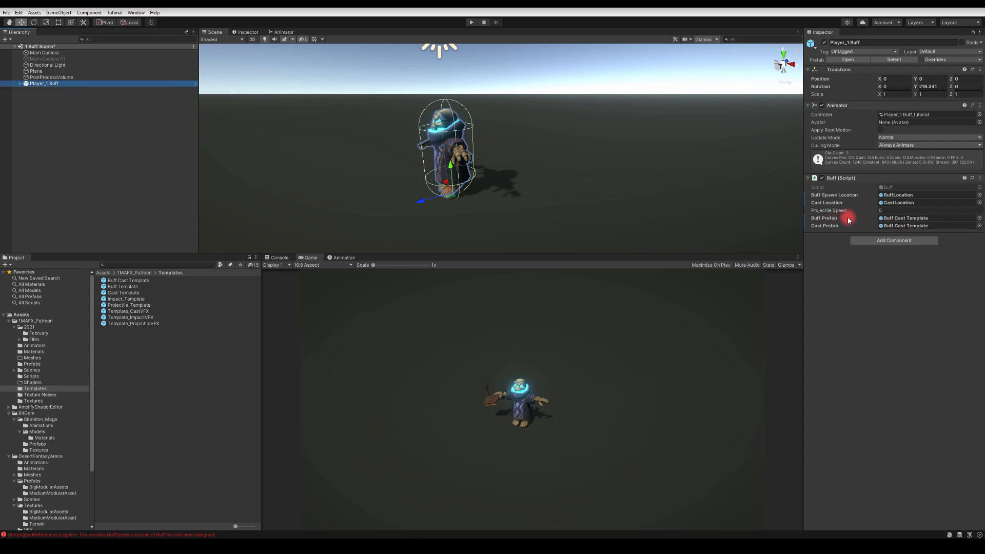
click(891, 218)
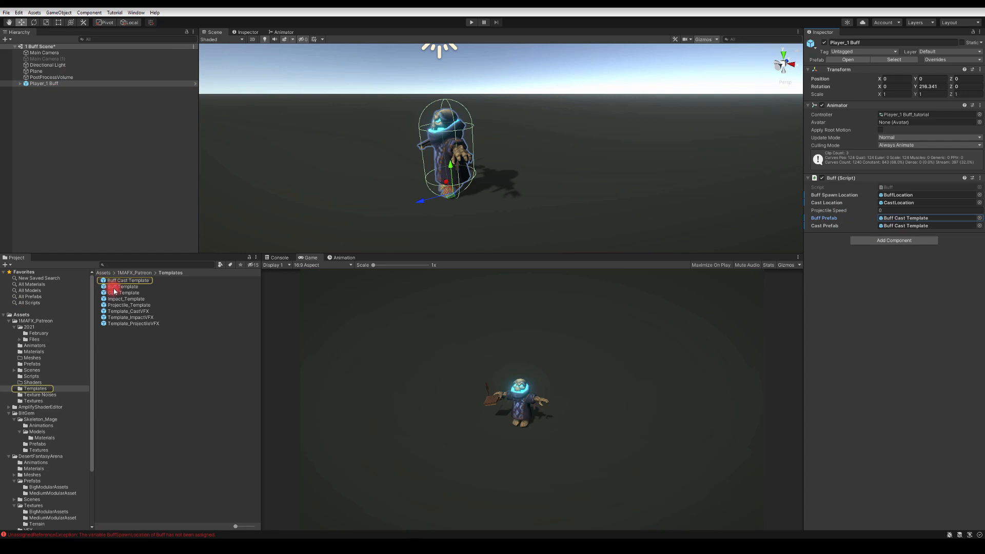
drag(114, 288, 892, 219)
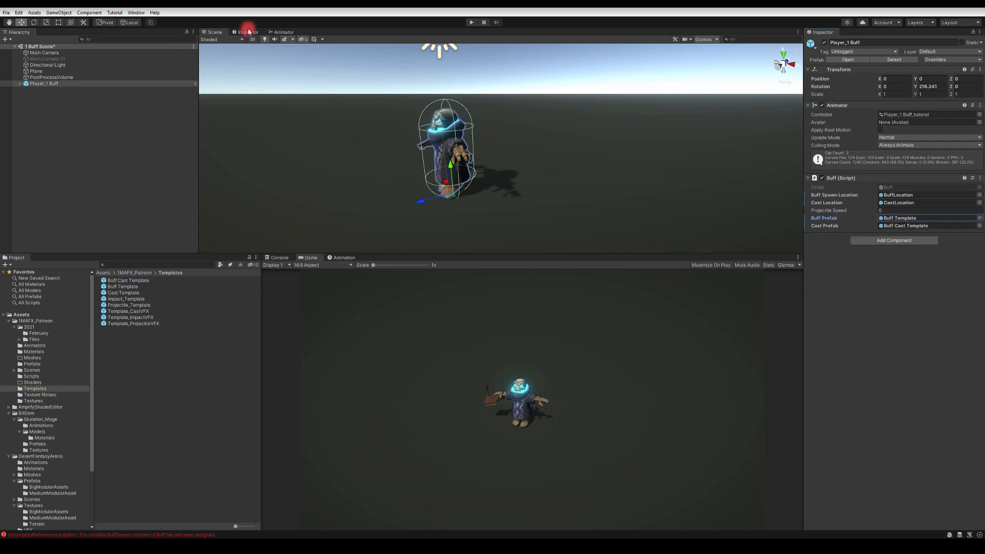
click(934, 60)
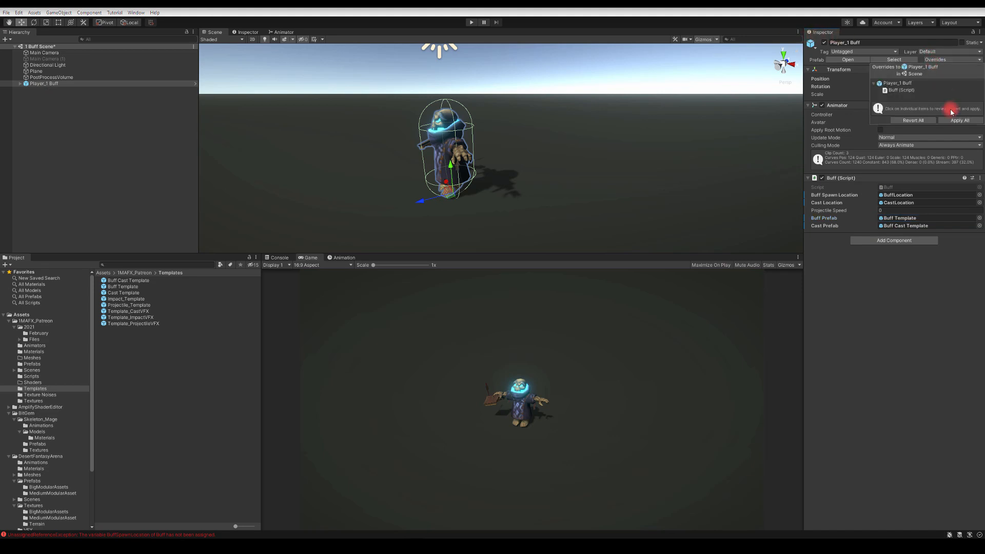
Step: Run the scene, trigger the buff repeatedly to check the template effects on the character, and exit play mode
click(470, 23)
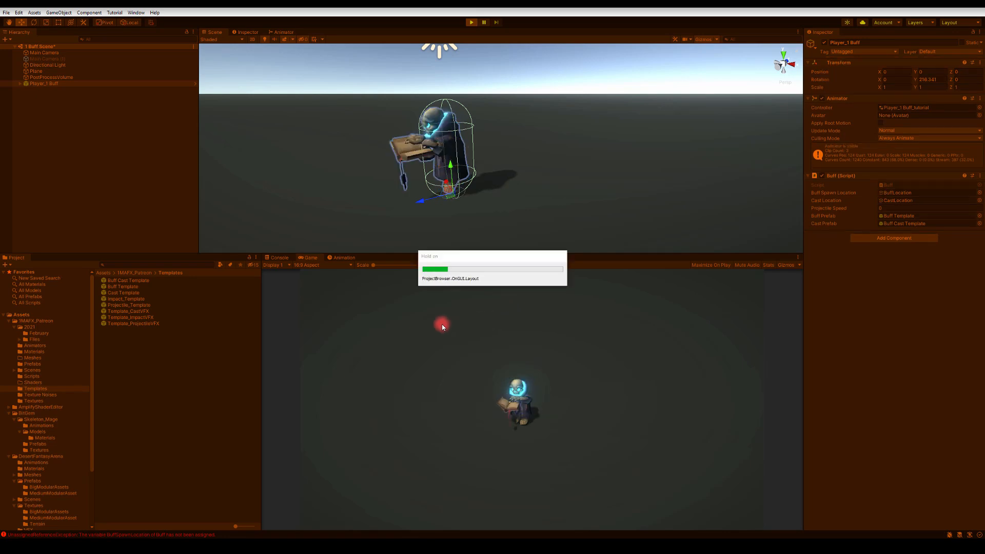
click(472, 325)
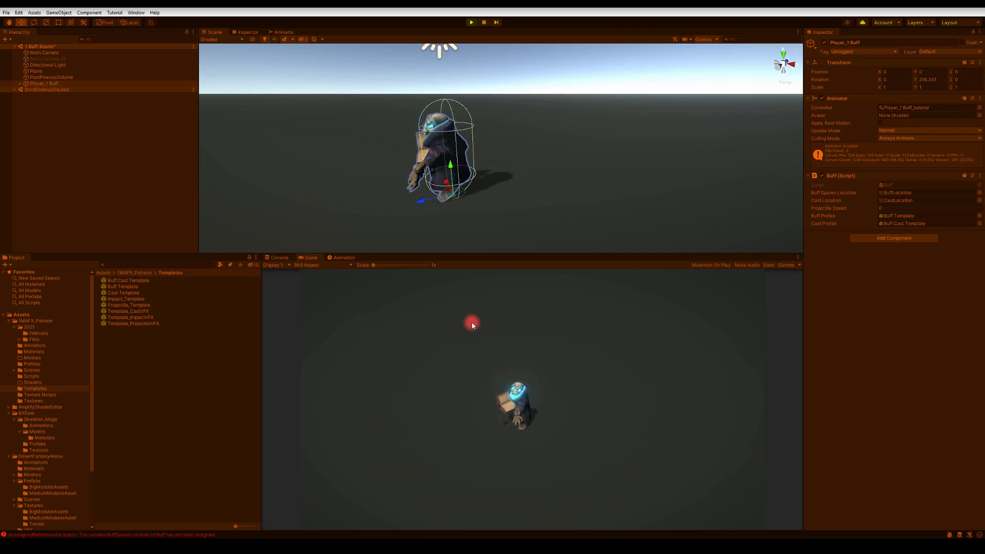
click(445, 365)
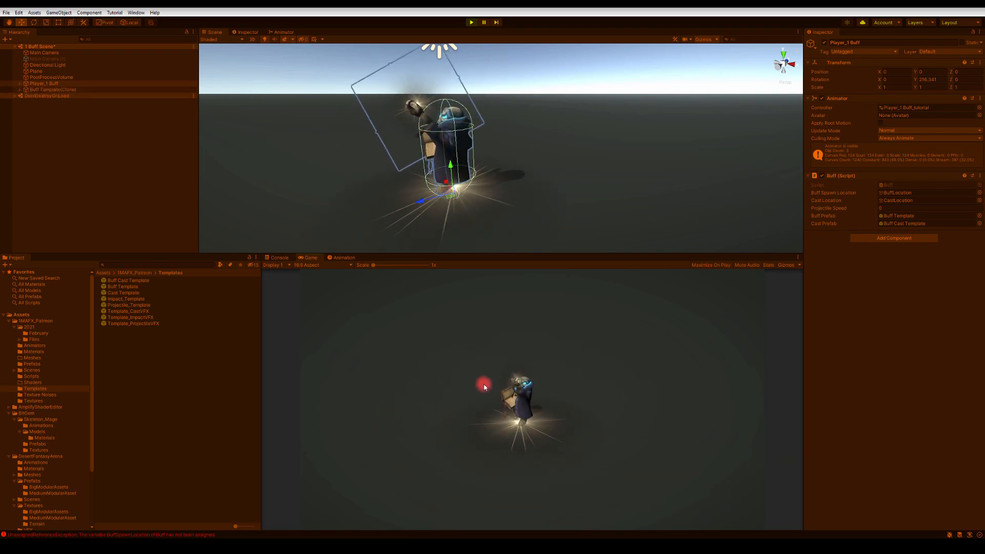
click(445, 370)
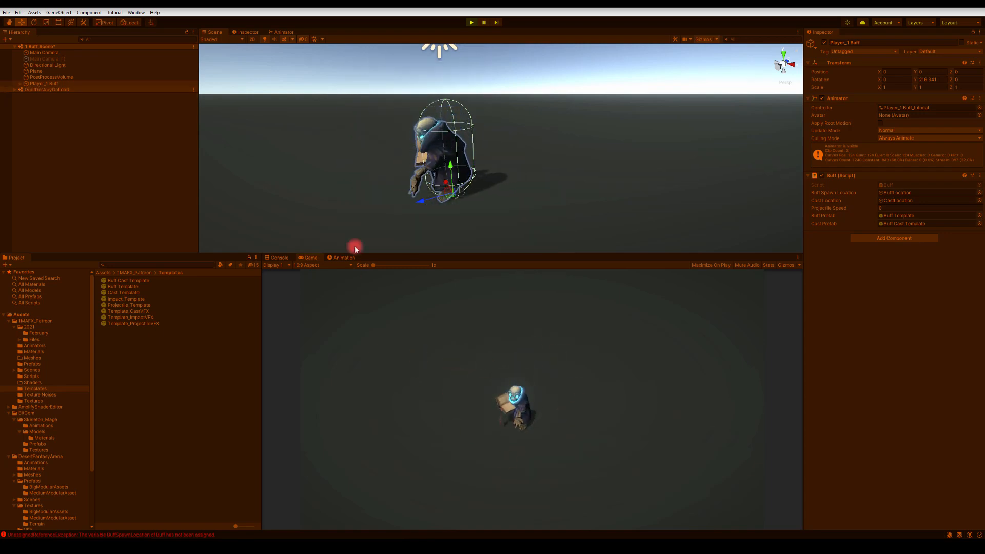
click(481, 370)
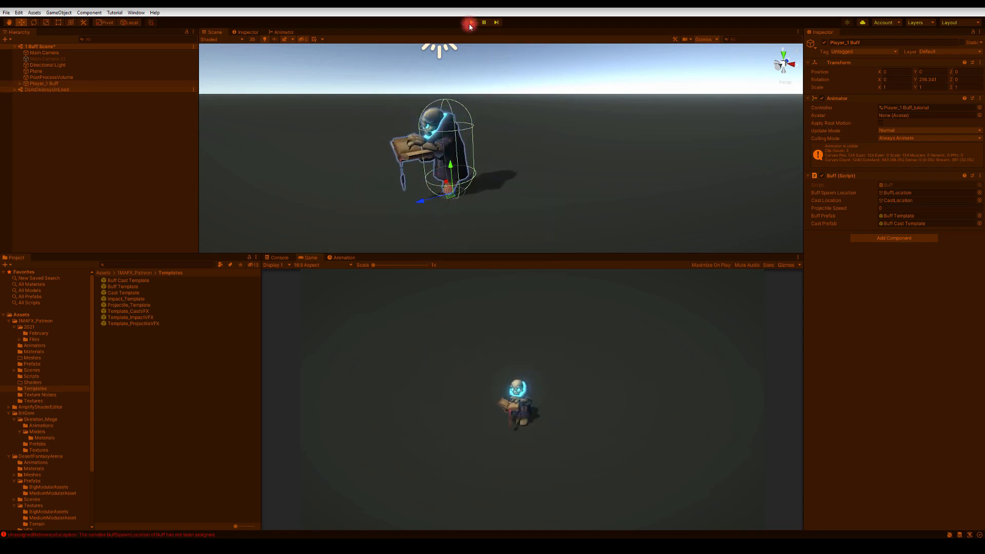
click(470, 22)
Step: Assign Buff_1 and Cast_1 from the February folder as Player_1 Buff's Buff Prefab and Cast Prefab, and apply all overrides
click(42, 83)
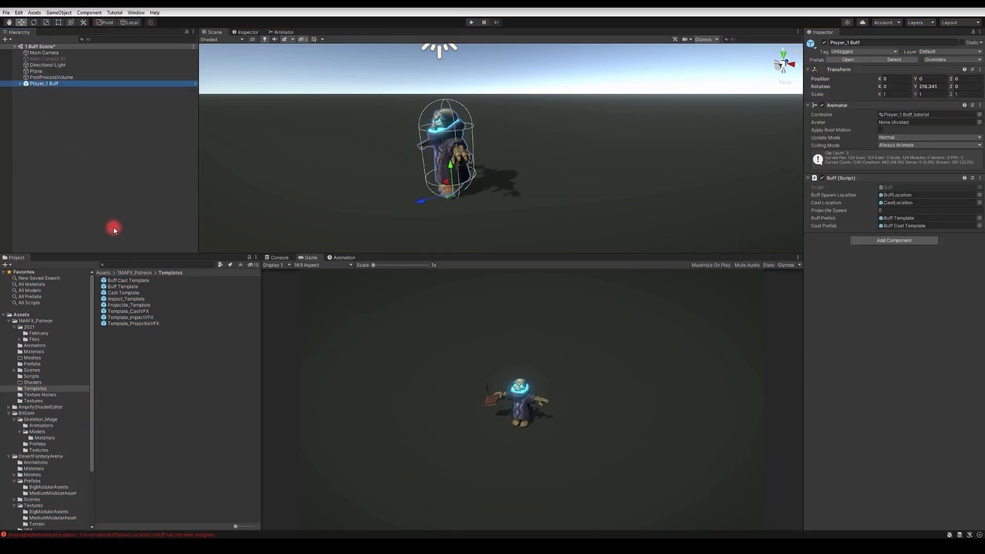
click(32, 333)
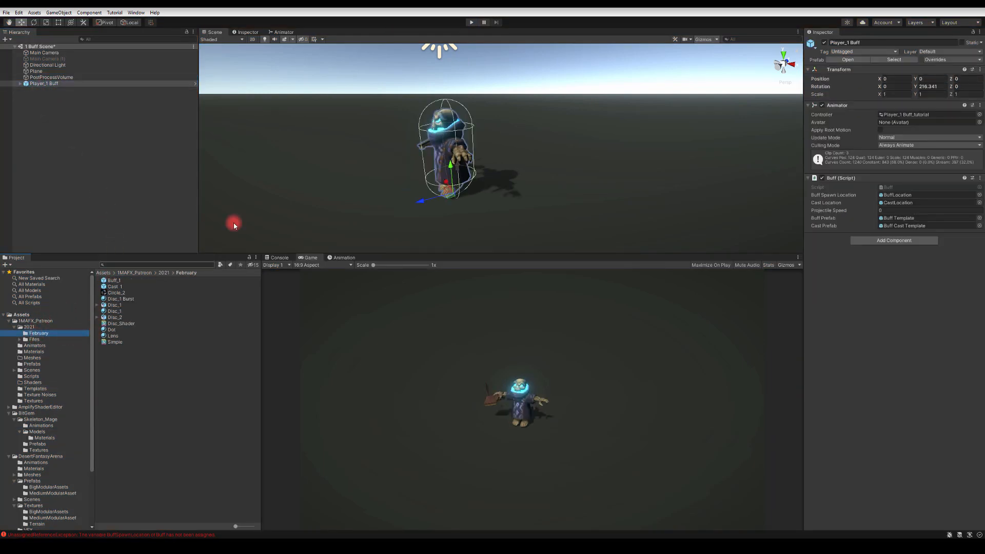
drag(111, 283, 889, 220)
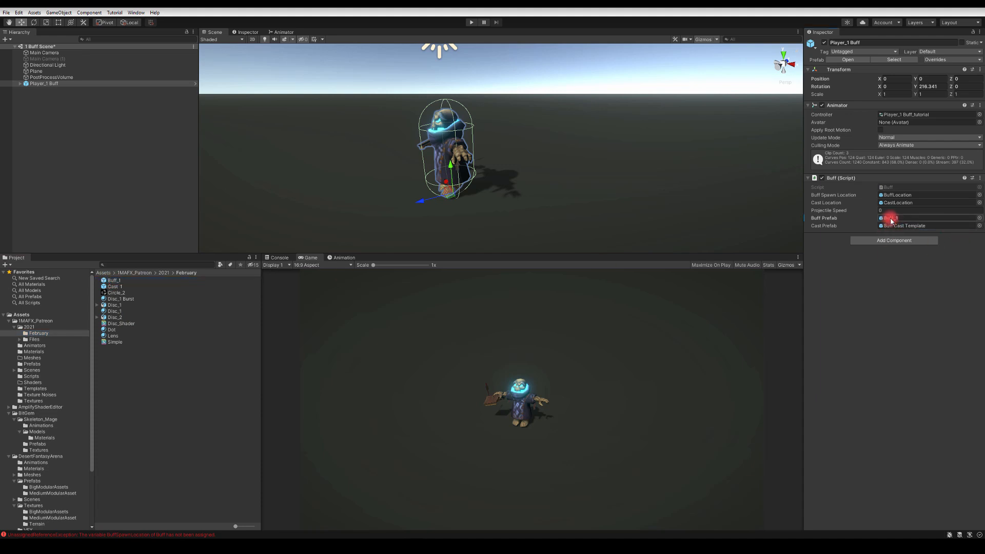
drag(742, 247, 901, 226)
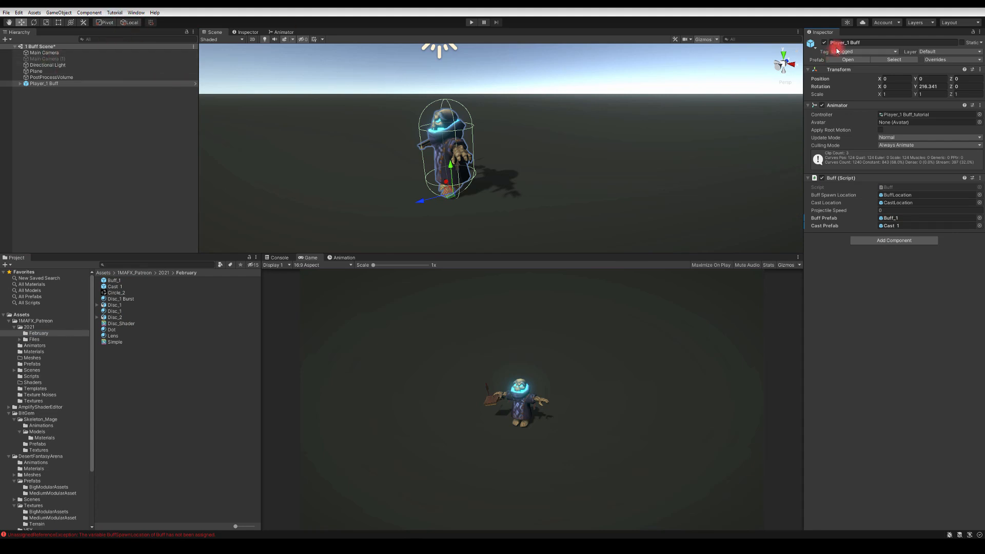
click(943, 59)
click(958, 122)
Step: Run the scene and trigger the buff to check the Buff_1 and Cast_1 effects on the character
click(471, 22)
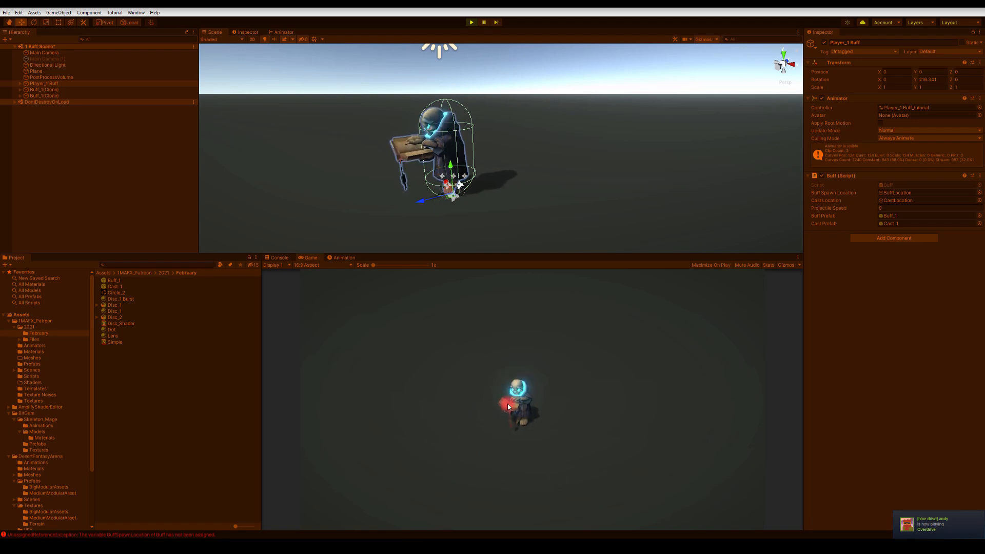
click(487, 361)
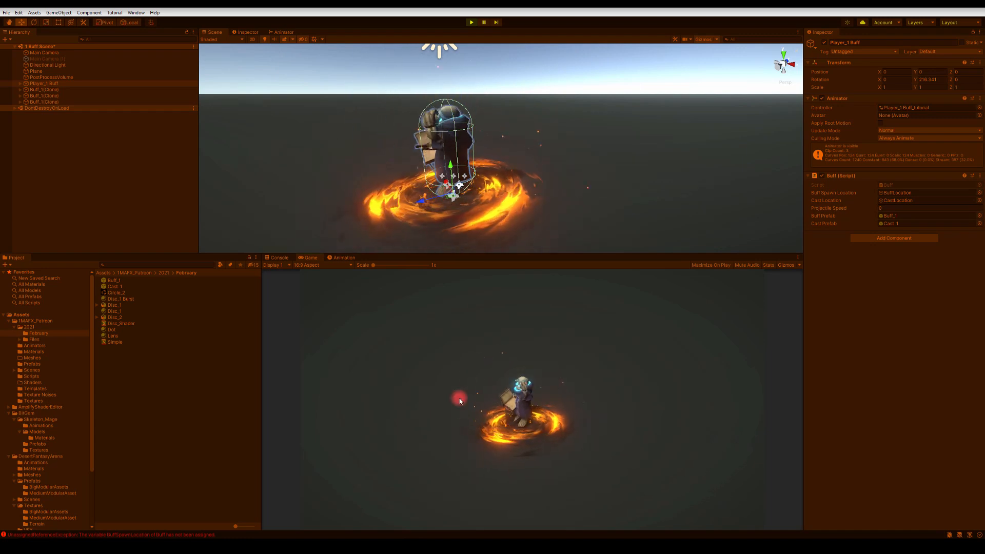